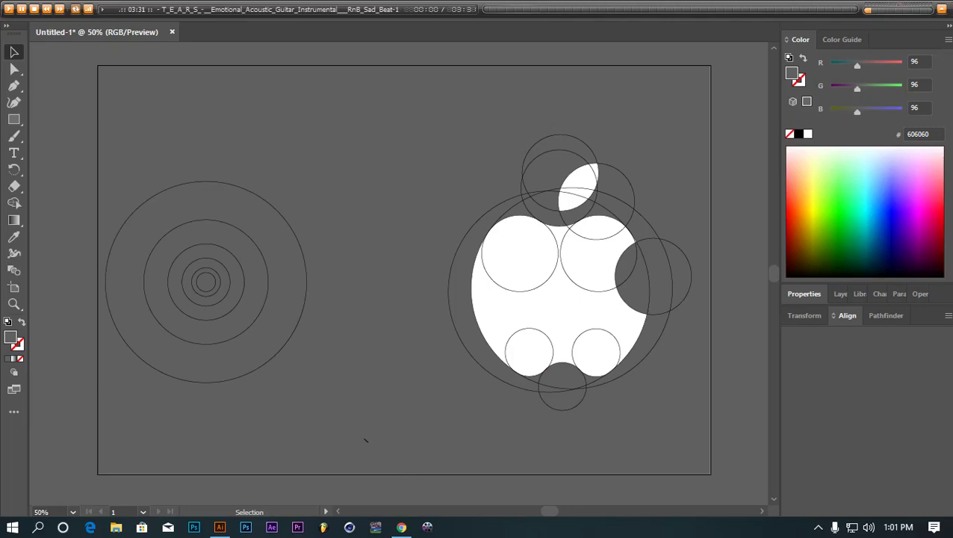
# Bring Illustrator in front of the media player and marquee-select the apple's construction circles.
pyautogui.click(366, 441)
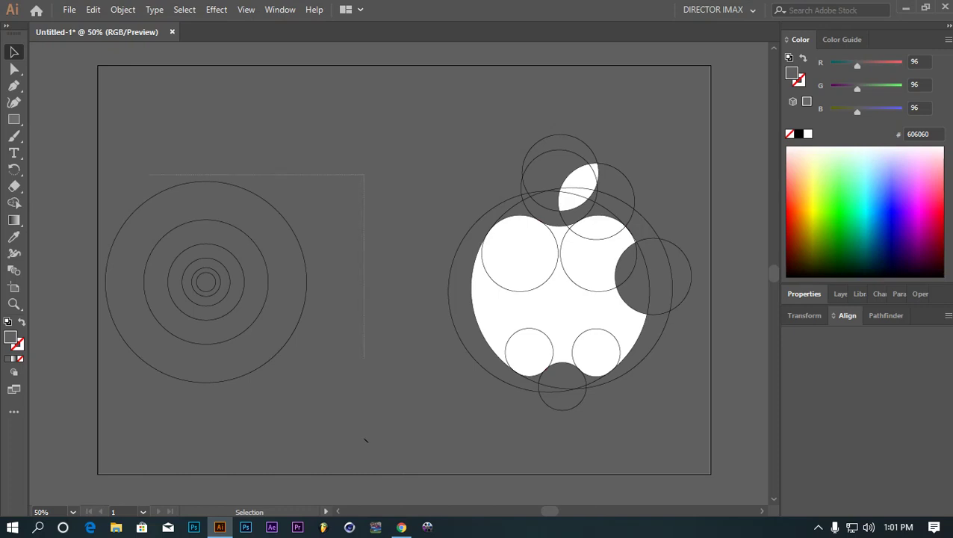
pyautogui.moveTo(365, 440); pyautogui.dragTo(366, 440)
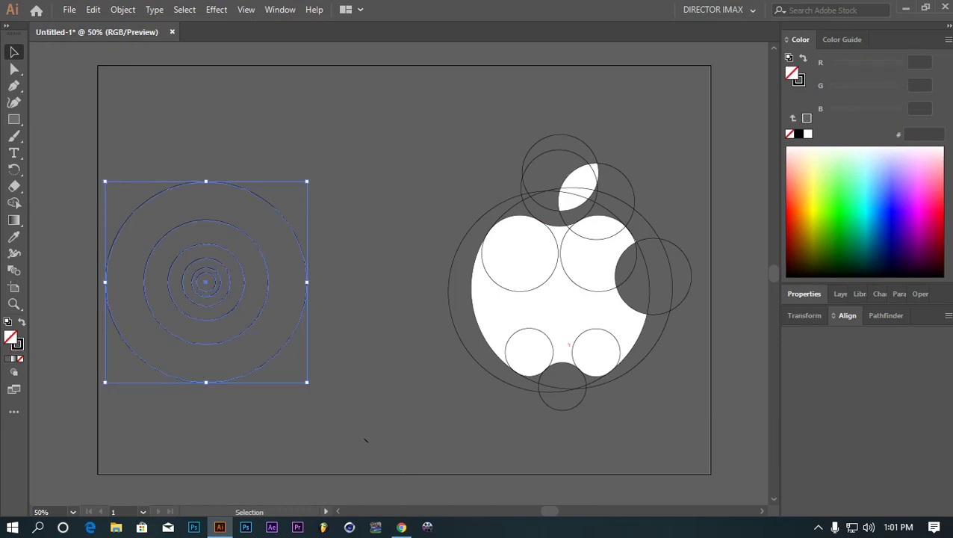
pyautogui.click(365, 439)
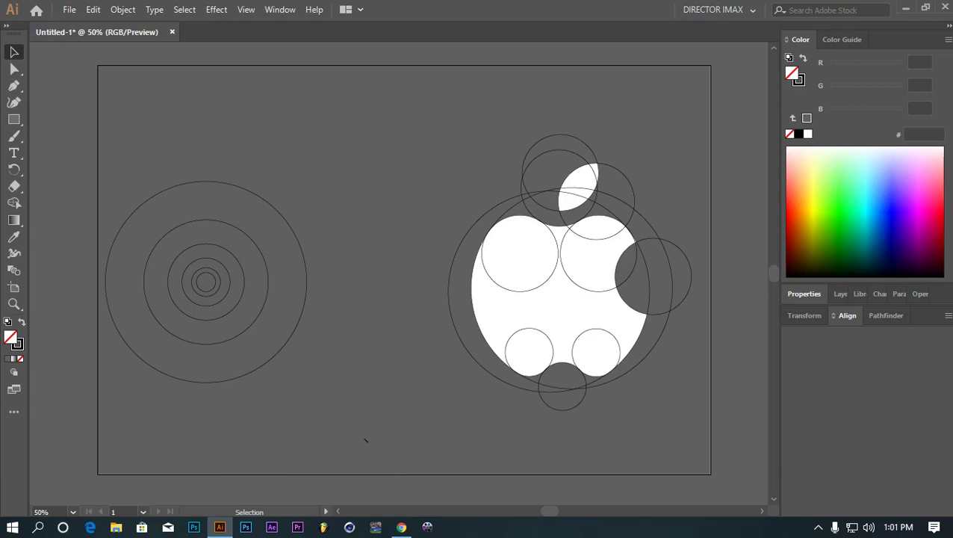
pyautogui.moveTo(410, 131); pyautogui.dragTo(701, 431)
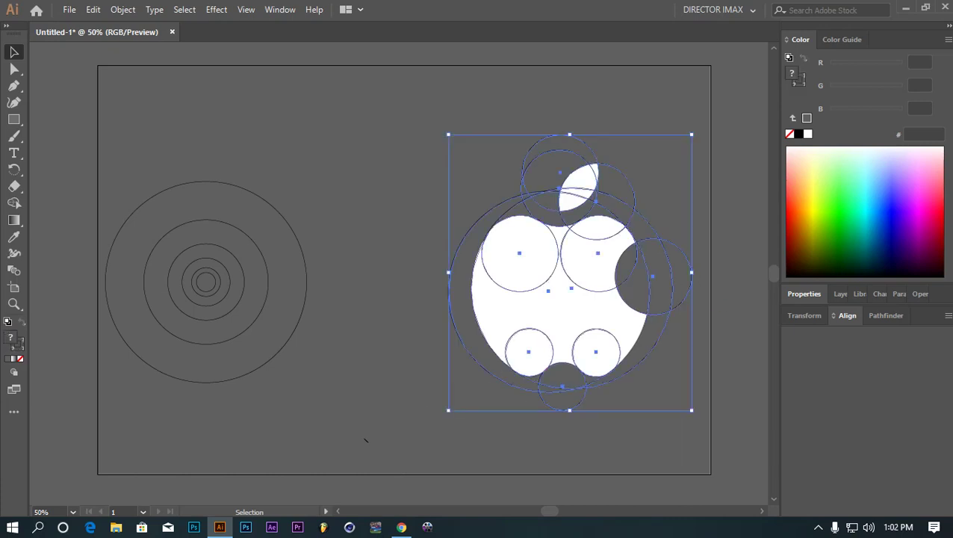
pyautogui.hotkey('ctrl', 'shift', 'a')
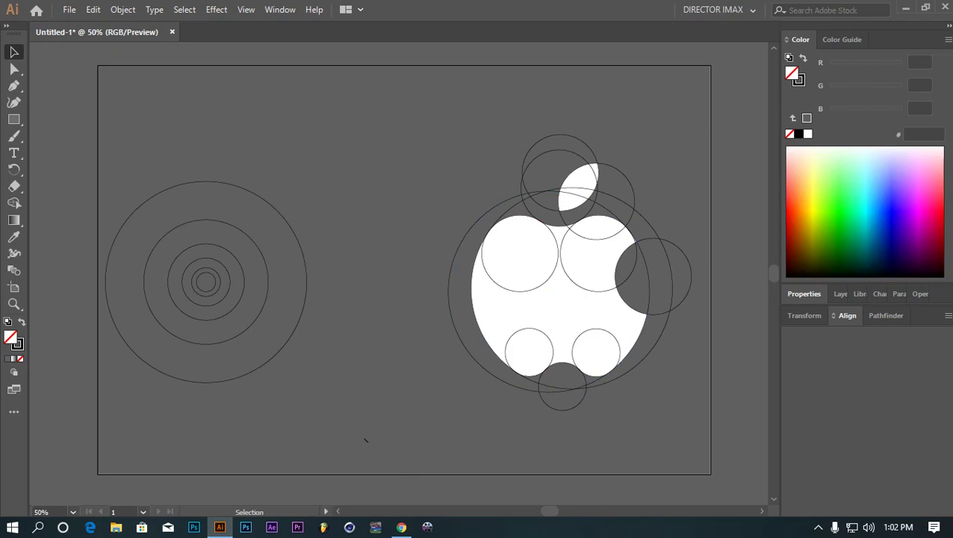
pyautogui.moveTo(187, 168); pyautogui.dragTo(313, 358)
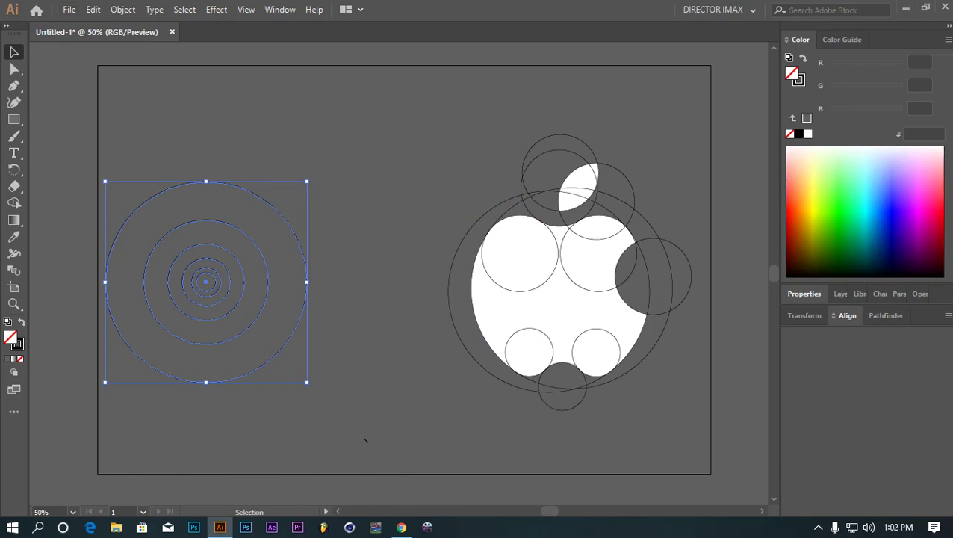
pyautogui.click(365, 440)
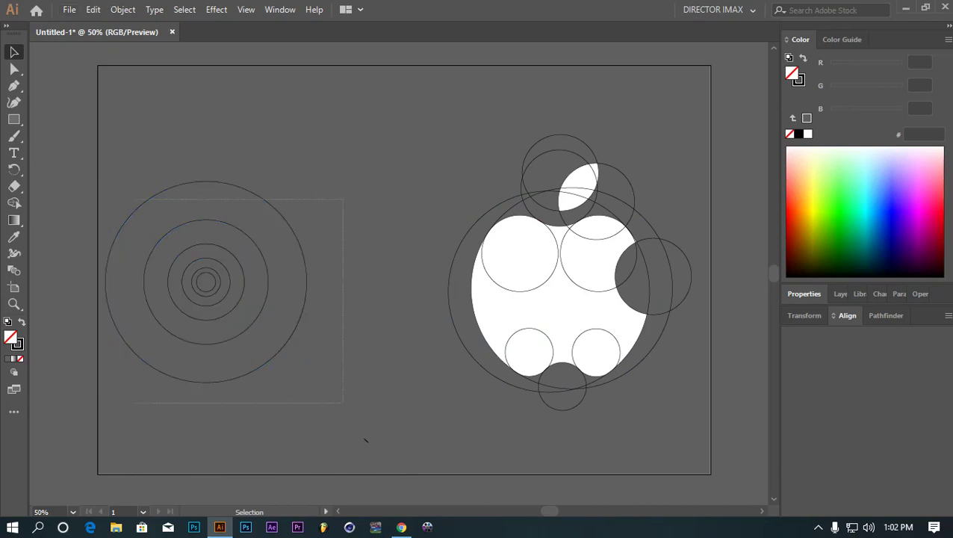
pyautogui.moveTo(342, 199); pyautogui.dragTo(102, 399)
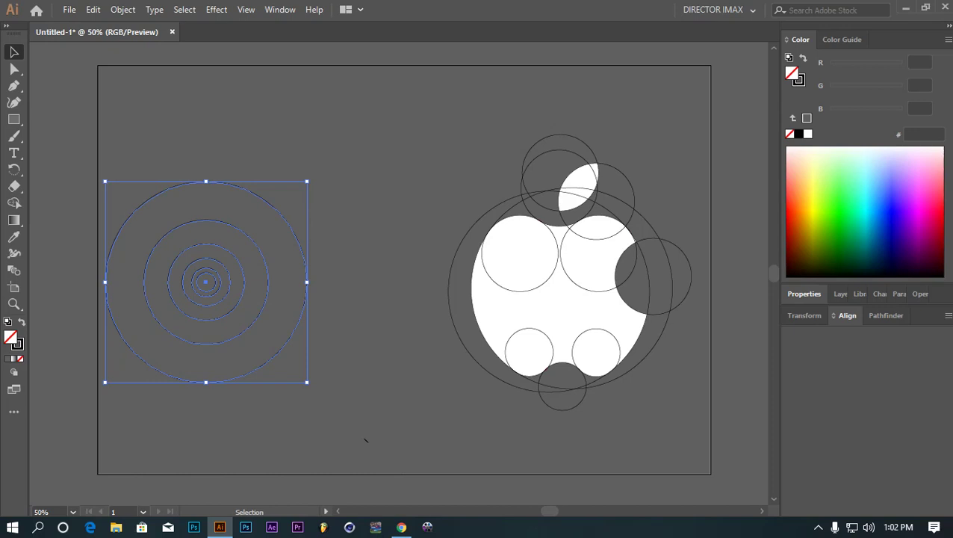
pyautogui.click(365, 440)
# Create a new 1500 × 1000 px document from the [Custom] recent preset.
pyautogui.hotkey('alt', 'f')
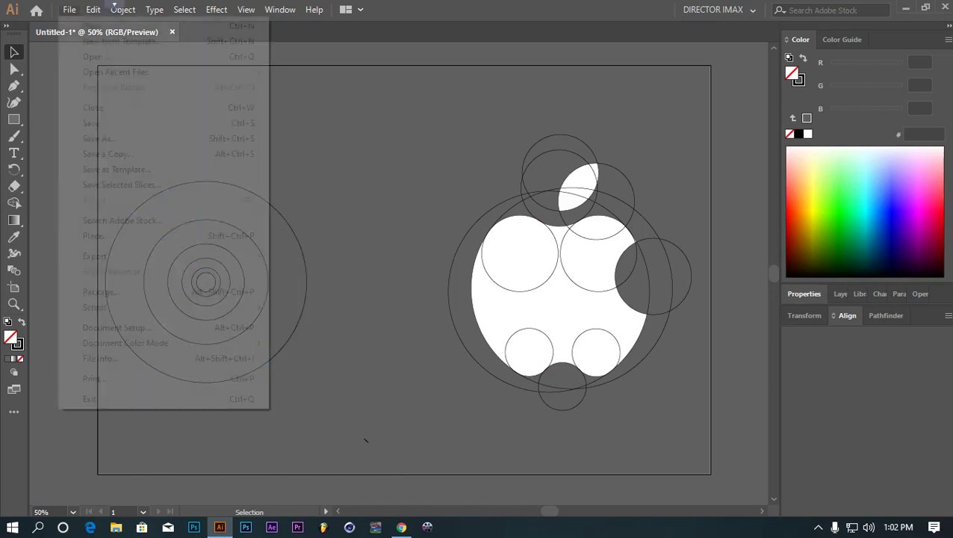
pyautogui.press('Down')
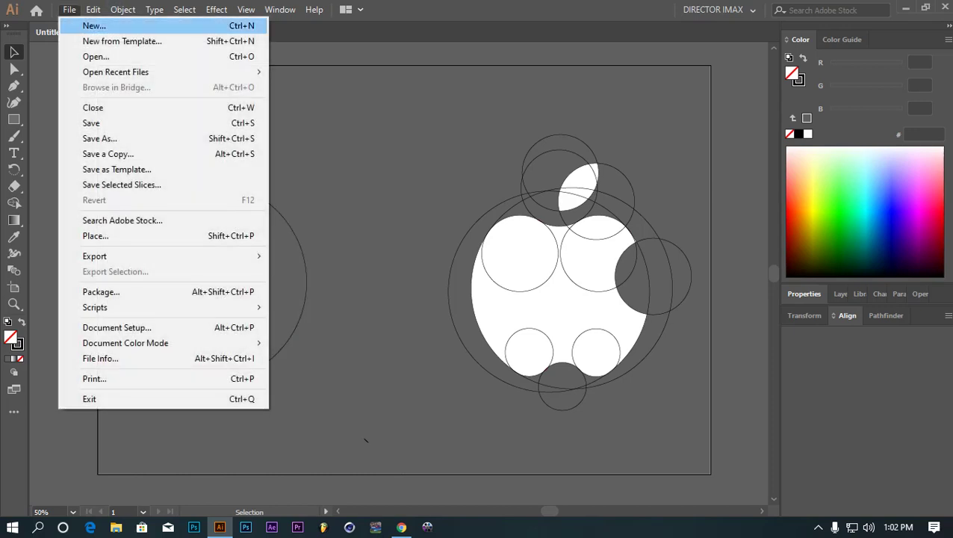
pyautogui.press('Return')
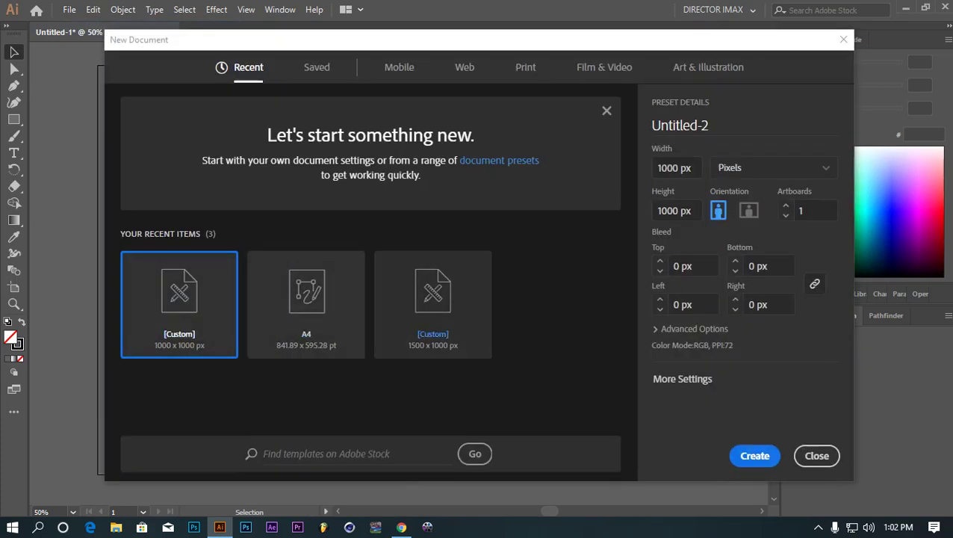
pyautogui.click(433, 299)
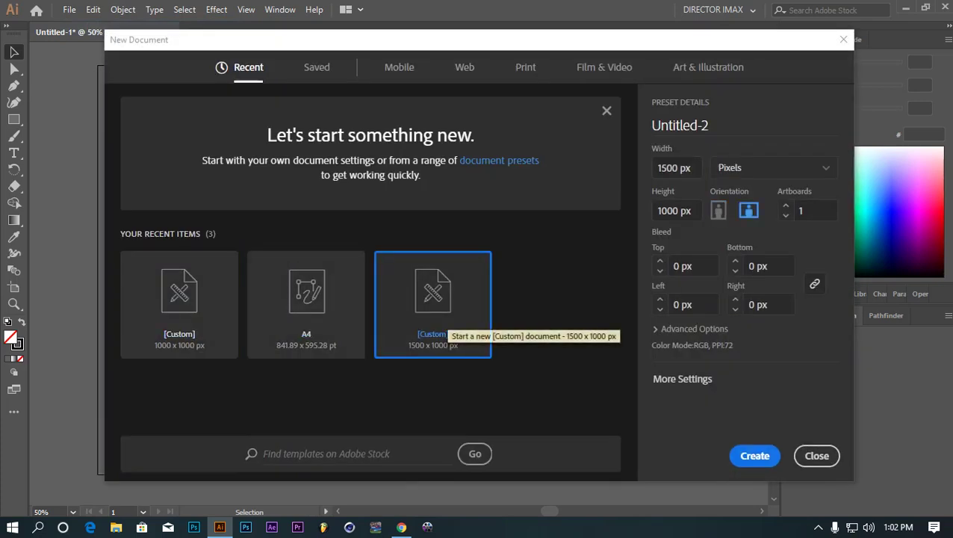
pyautogui.press('Escape')
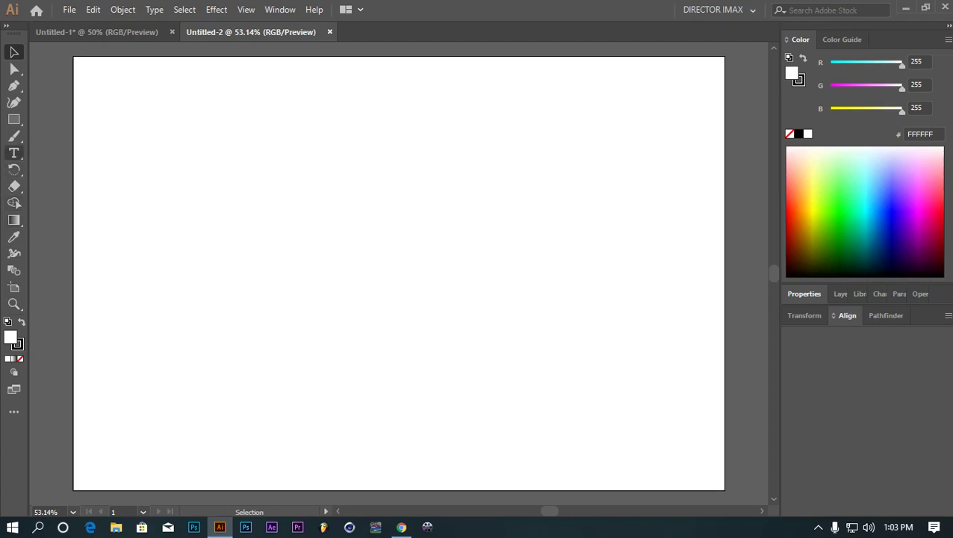
# Draw a square near the artboard's top-left with no fill and a black stroke.
pyautogui.click(14, 186)
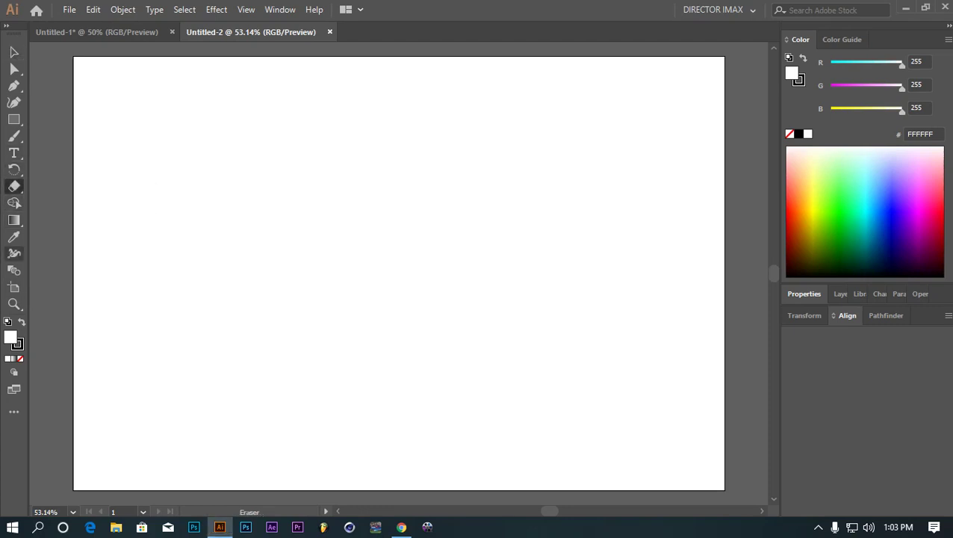
pyautogui.click(14, 119)
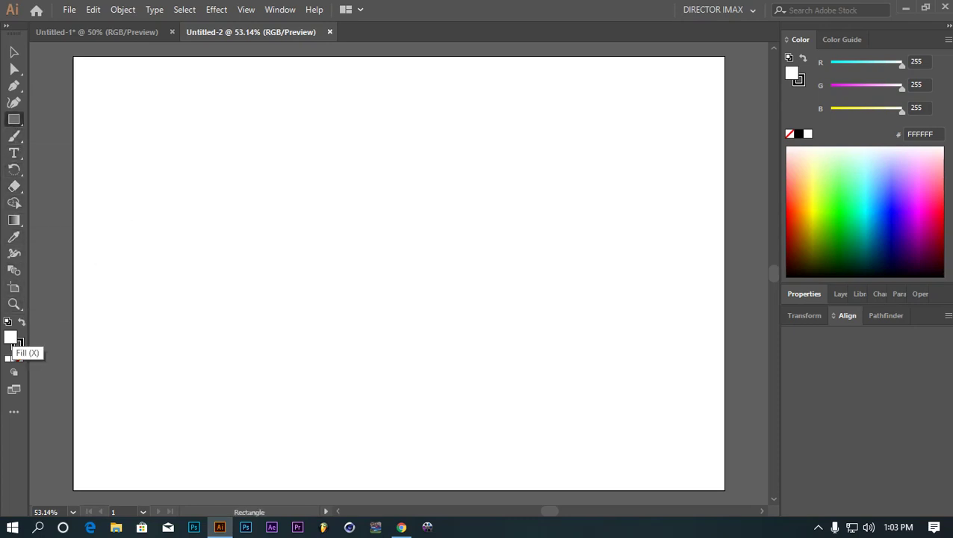
pyautogui.click(20, 358)
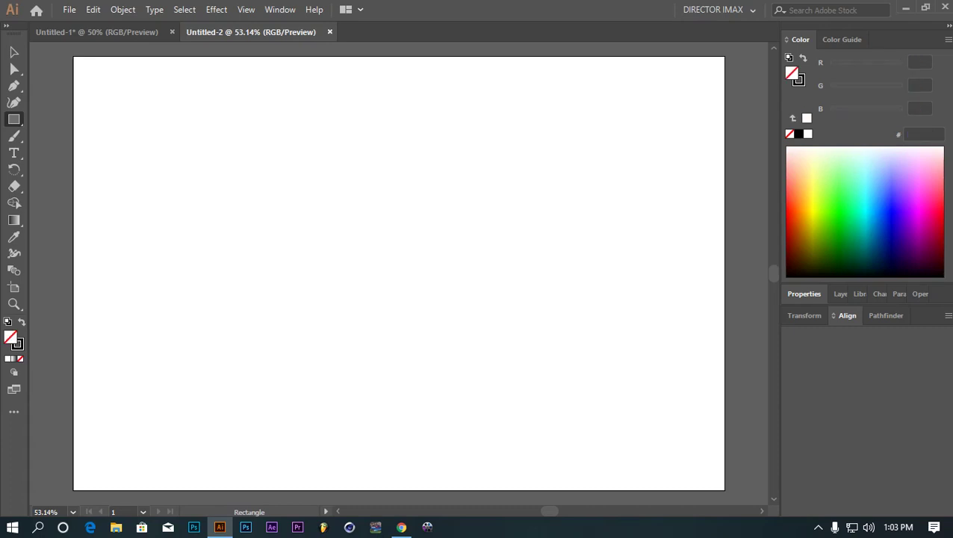
pyautogui.press('x')
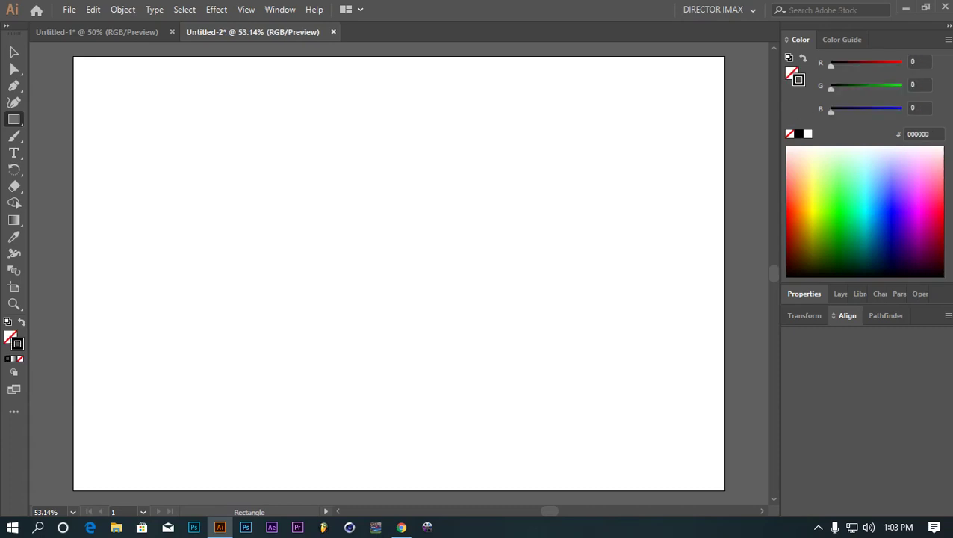
pyautogui.moveTo(134, 136); pyautogui.dragTo(218, 219)
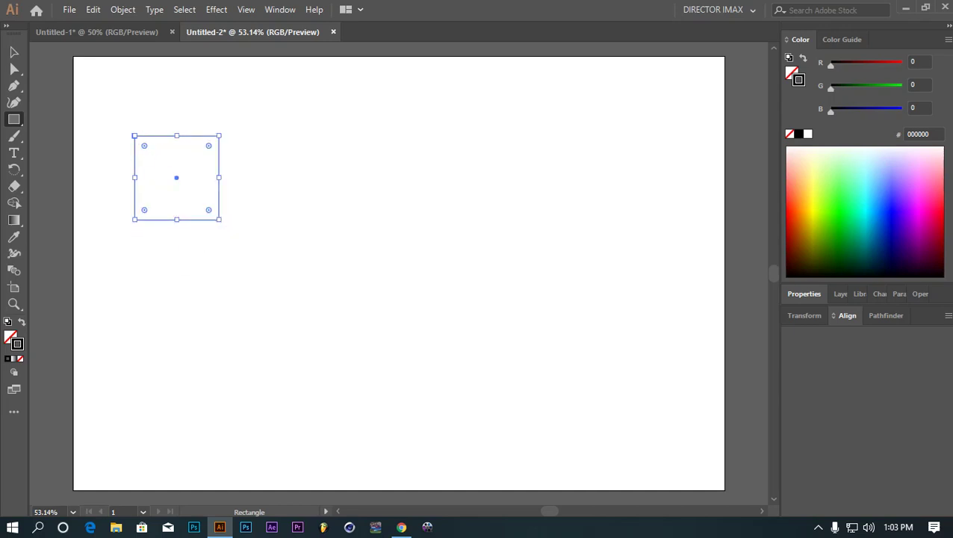
# Draw a second equal square below the first and a larger square beside both.
pyautogui.click(13, 51)
pyautogui.click(299, 284)
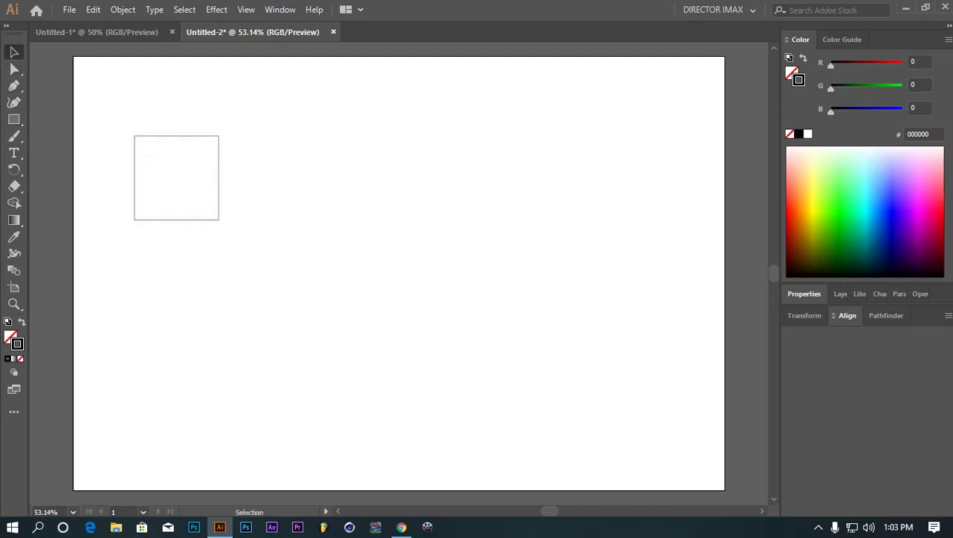
pyautogui.press('m')
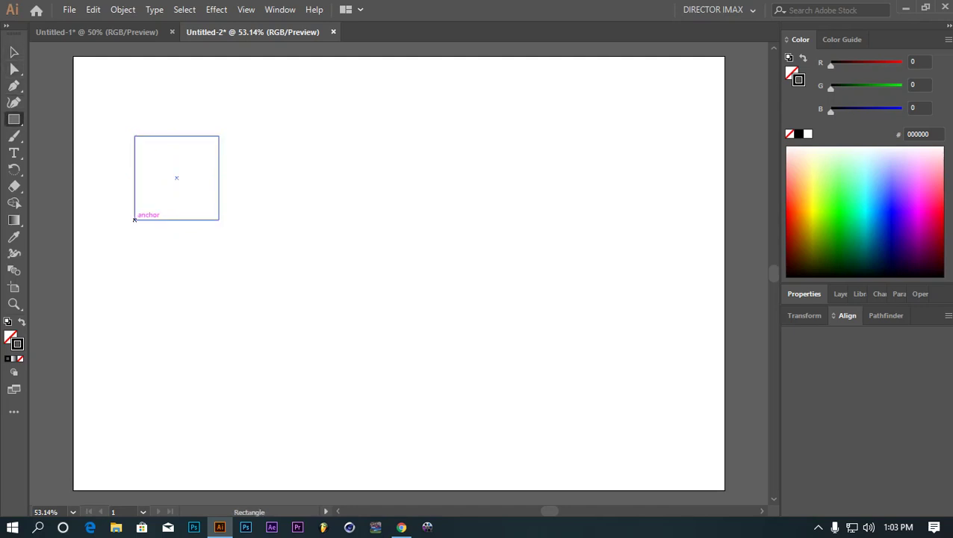
pyautogui.moveTo(135, 220); pyautogui.dragTo(218, 303)
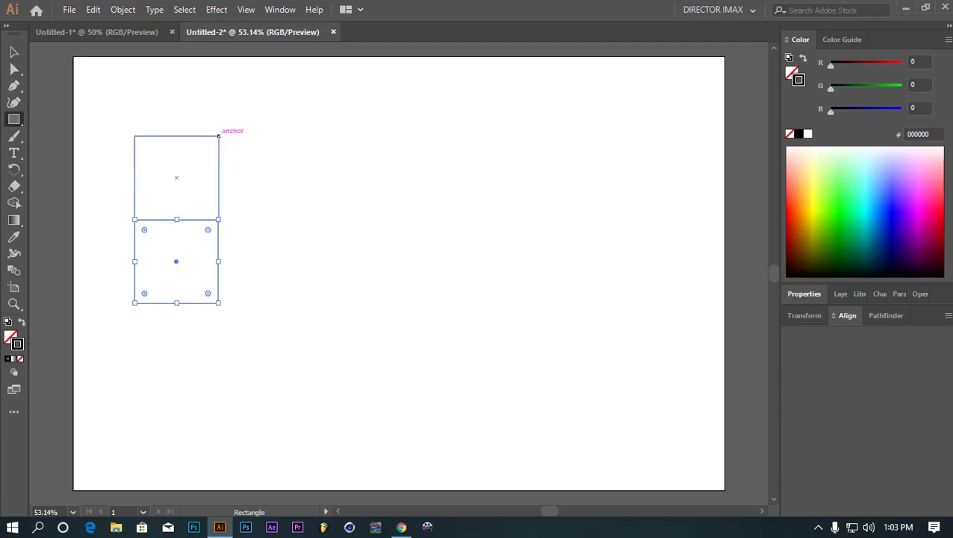
pyautogui.moveTo(219, 136); pyautogui.dragTo(325, 303)
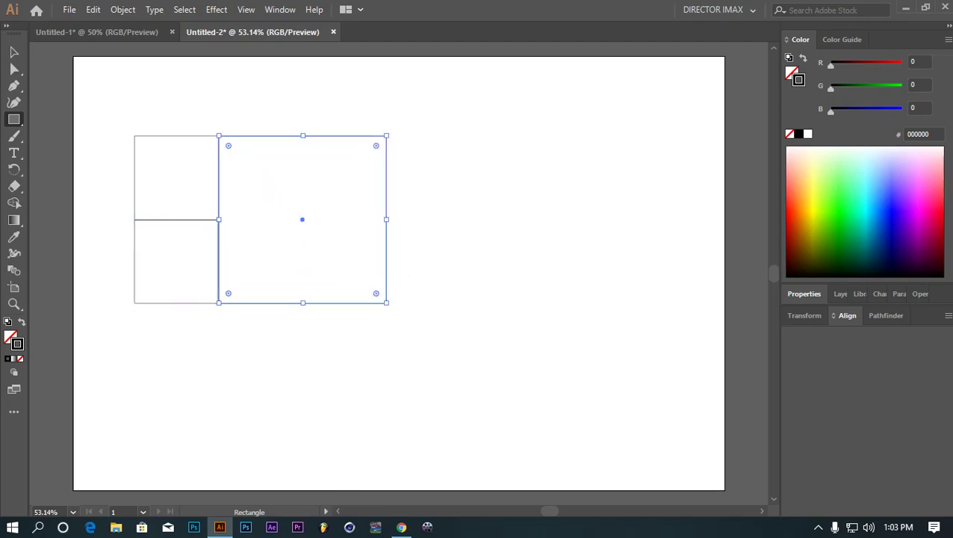
# Rotate the three squares 90° so the small ones sit on top, then scale them down.
pyautogui.press('v')
pyautogui.moveTo(440, 117); pyautogui.dragTo(125, 343)
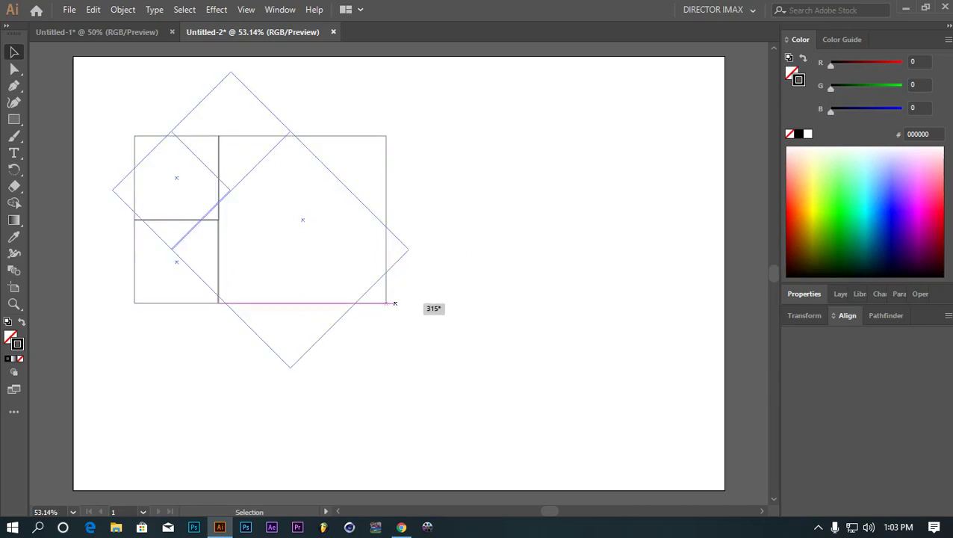
pyautogui.moveTo(394, 309); pyautogui.dragTo(370, 357)
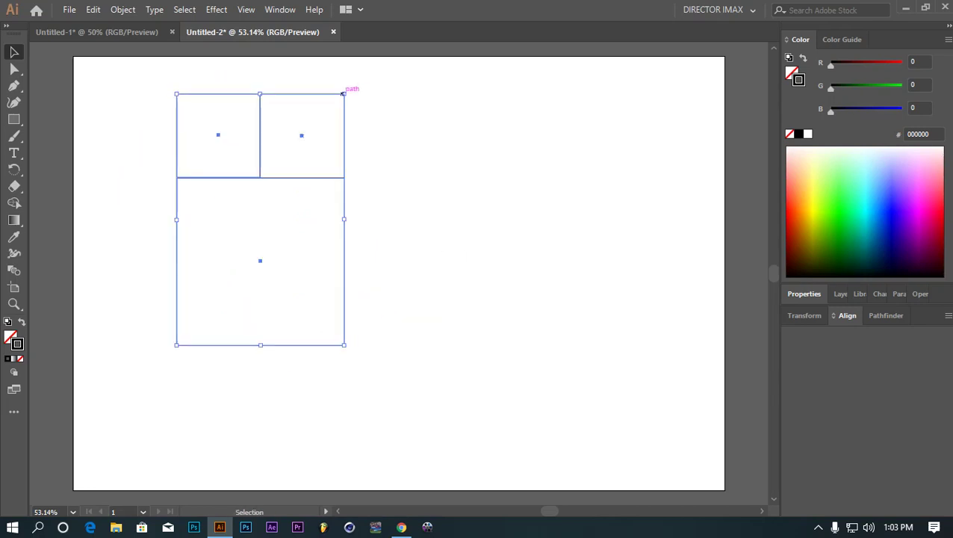
pyautogui.moveTo(344, 93); pyautogui.dragTo(324, 124)
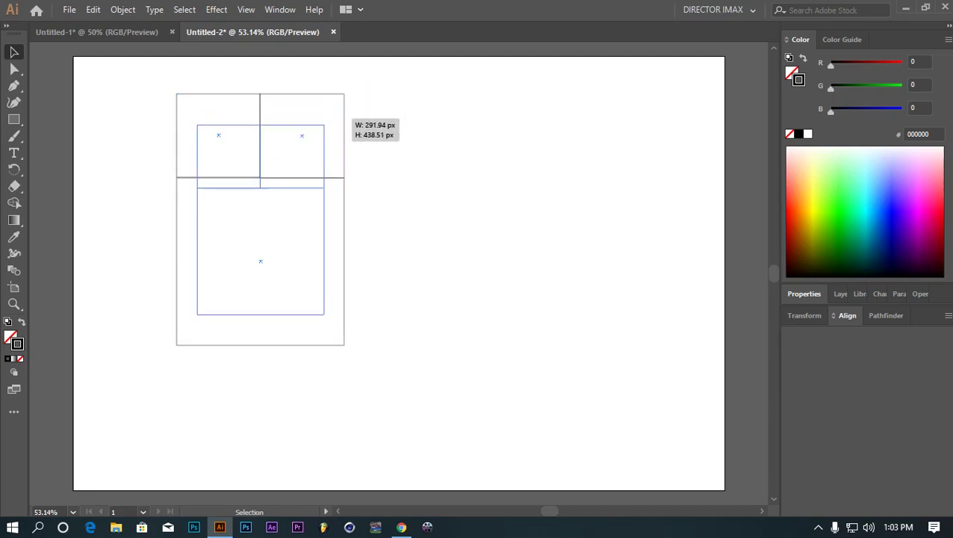
pyautogui.moveTo(324, 125); pyautogui.dragTo(327, 121)
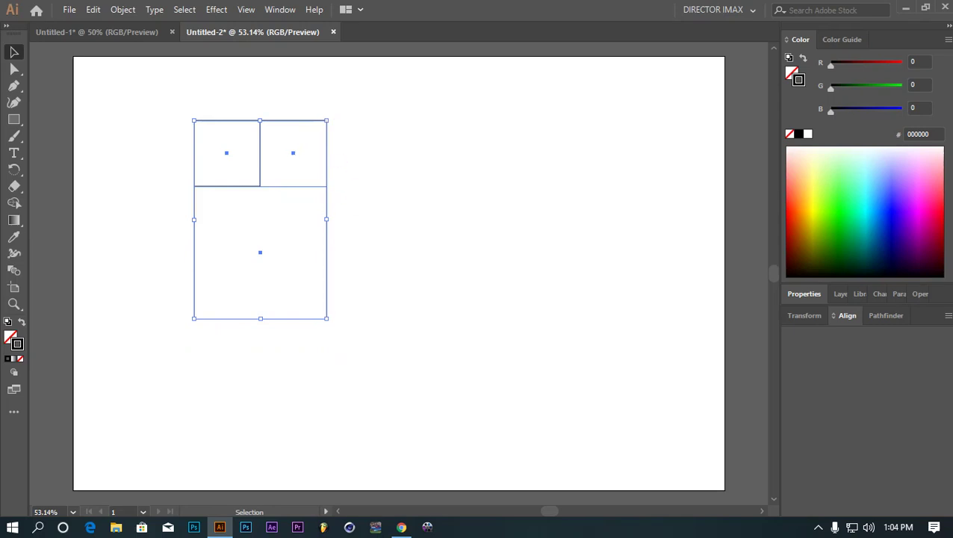
# Add a fourth square beside the stack, rotate the group 90°, scale it down and move it.
pyautogui.hotkey('ctrl', 'shift', 'a')
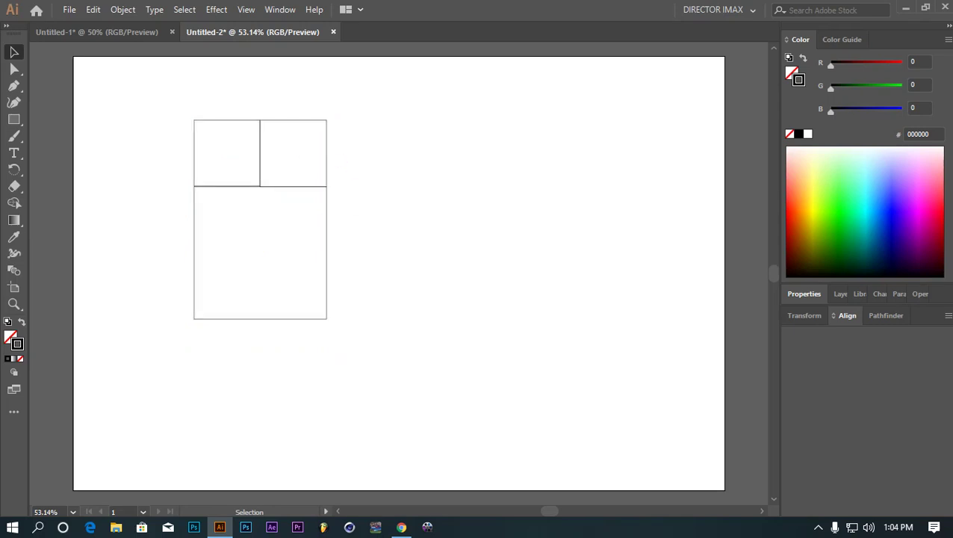
pyautogui.press('m')
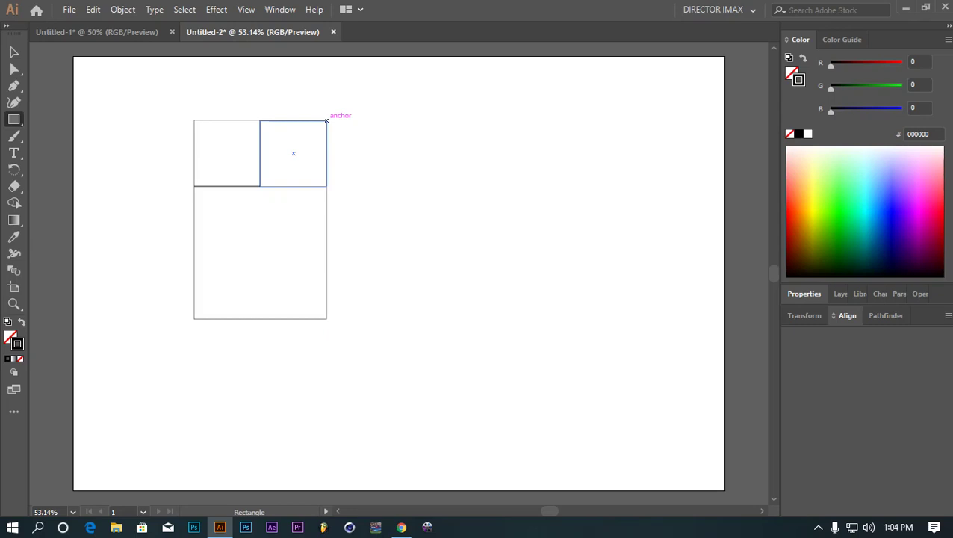
pyautogui.moveTo(326, 121); pyautogui.dragTo(526, 319)
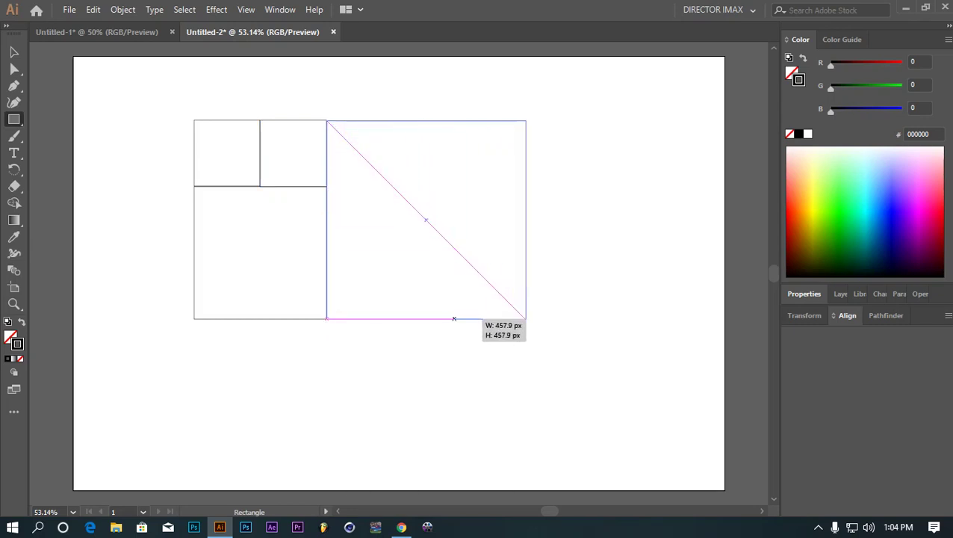
pyautogui.press('v')
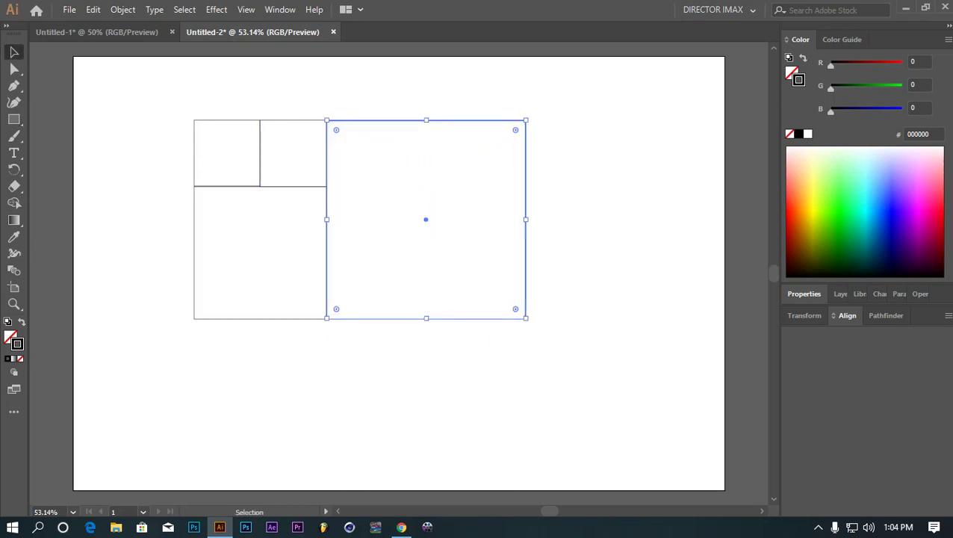
pyautogui.moveTo(463, 136); pyautogui.dragTo(159, 288)
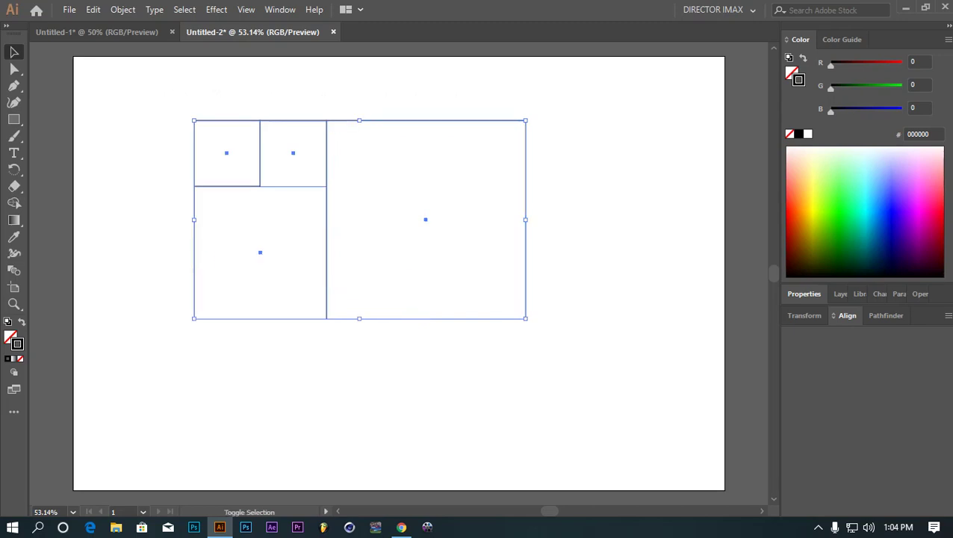
pyautogui.moveTo(529, 117)
pyautogui.mouseDown()
pyautogui.moveTo(528, 234)
pyautogui.moveTo(459, 340)
pyautogui.mouseUp()
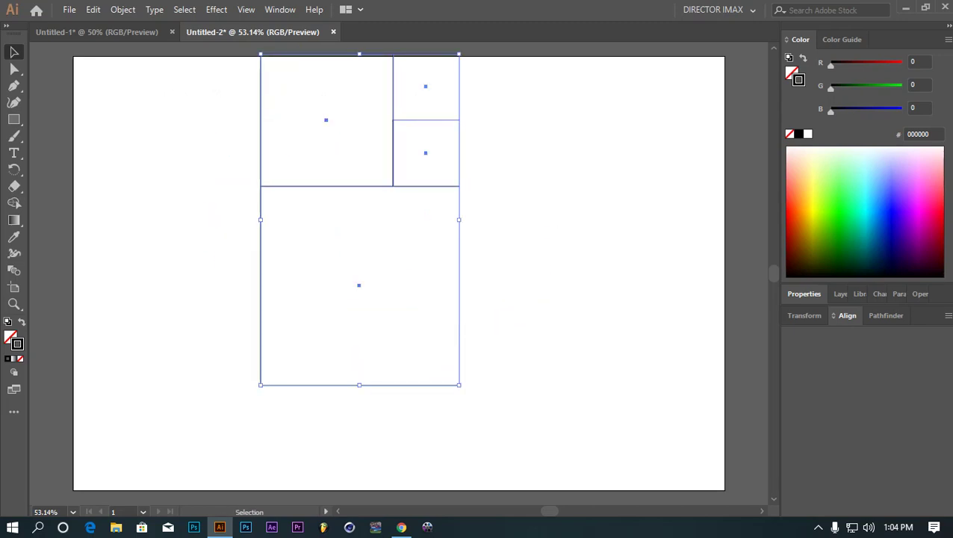
pyautogui.moveTo(458, 53); pyautogui.dragTo(422, 117)
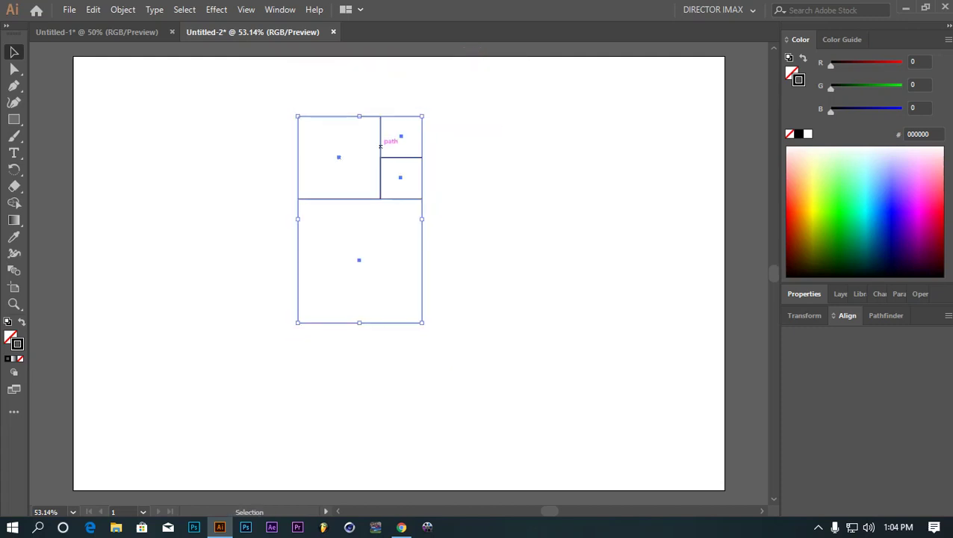
pyautogui.moveTo(394, 153)
pyautogui.mouseDown()
pyautogui.moveTo(254, 208)
pyautogui.moveTo(266, 211)
pyautogui.mouseUp()
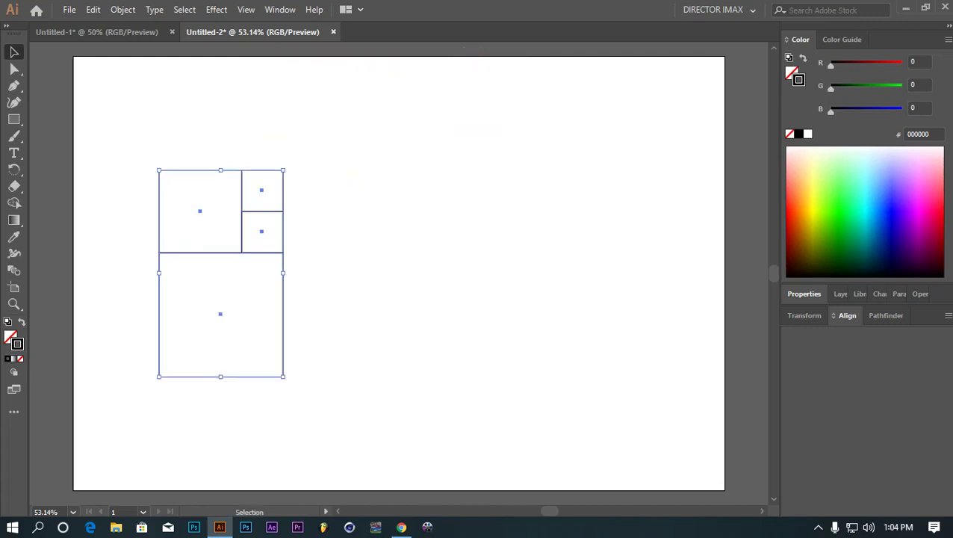
# Add a square matching the group's height, then rotate the group 90° to portrait and shrink it.
pyautogui.hotkey('ctrl', 'shift', 'a')
pyautogui.press('m')
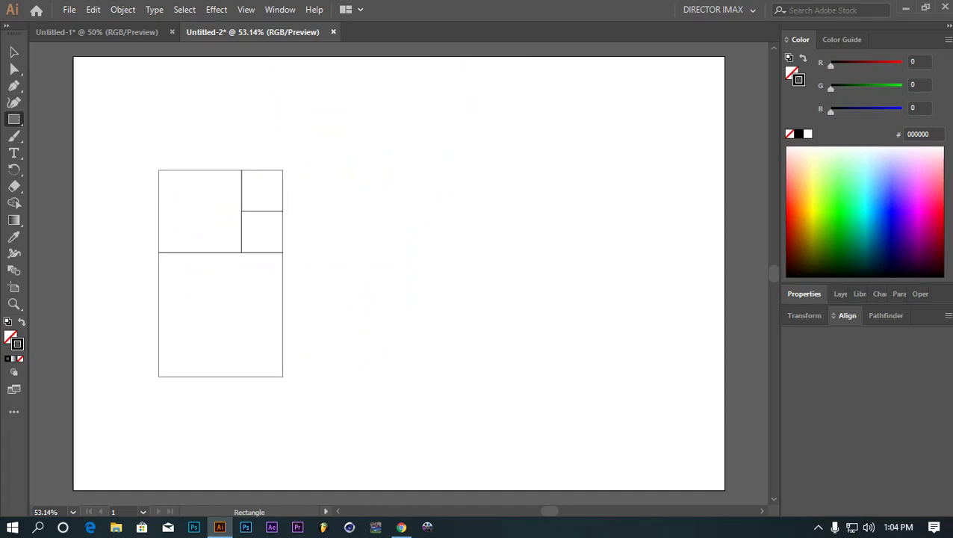
pyautogui.moveTo(283, 170); pyautogui.dragTo(483, 369)
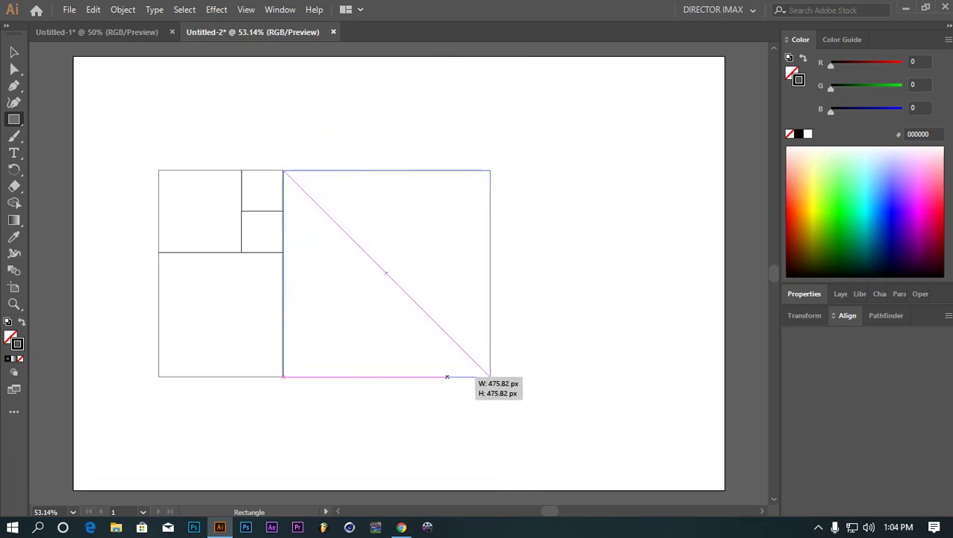
pyautogui.moveTo(482, 369); pyautogui.dragTo(489, 376)
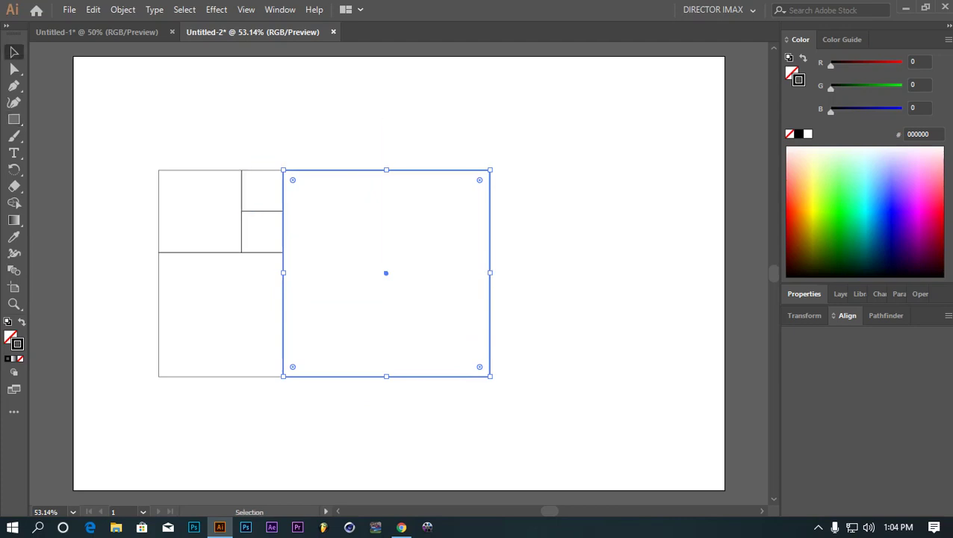
pyautogui.moveTo(425, 115); pyautogui.dragTo(165, 344)
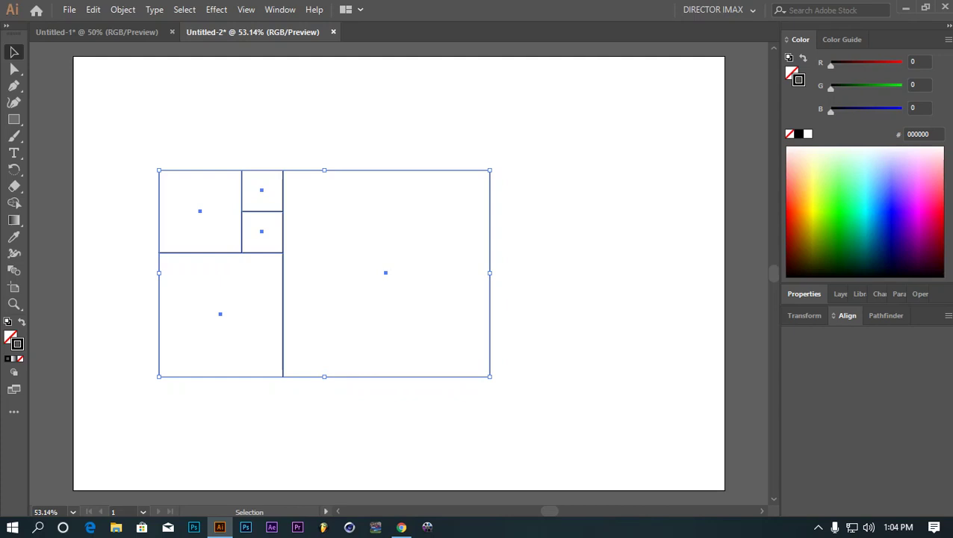
pyautogui.hotkey('ctrl', 'shift', 'b')
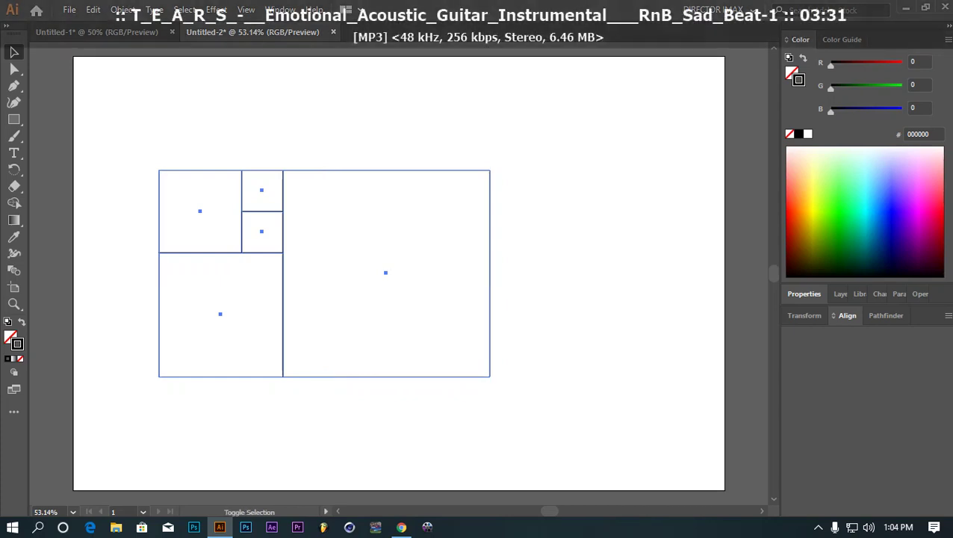
pyautogui.moveTo(554, 257)
pyautogui.mouseDown()
pyautogui.moveTo(537, 351)
pyautogui.moveTo(492, 404)
pyautogui.mouseUp()
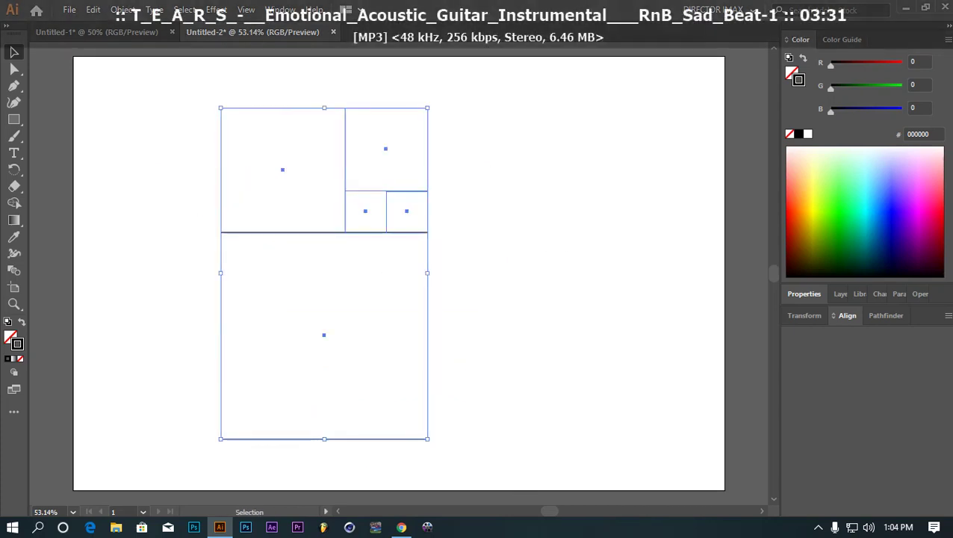
pyautogui.click(427, 108)
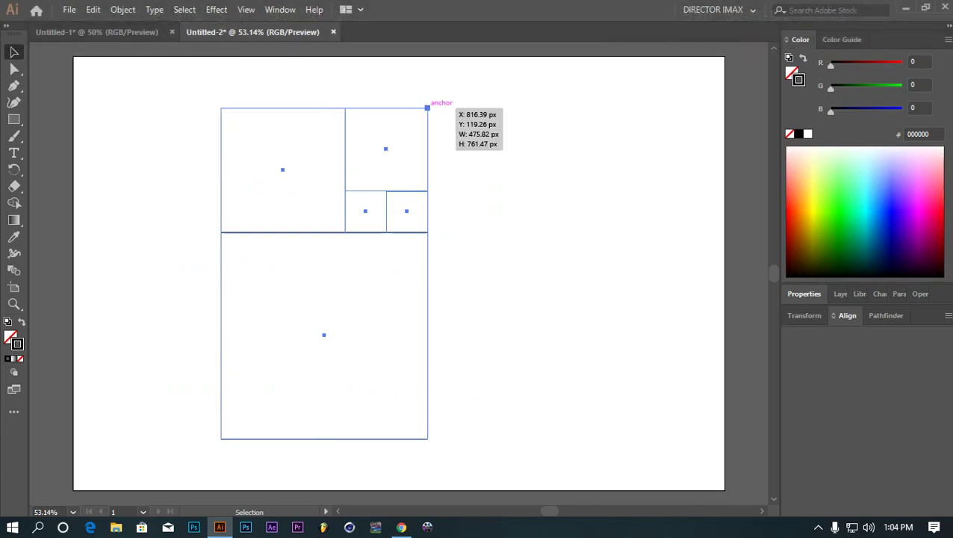
pyautogui.moveTo(427, 107)
pyautogui.mouseDown()
pyautogui.moveTo(379, 185)
pyautogui.moveTo(250, 214)
pyautogui.mouseUp()
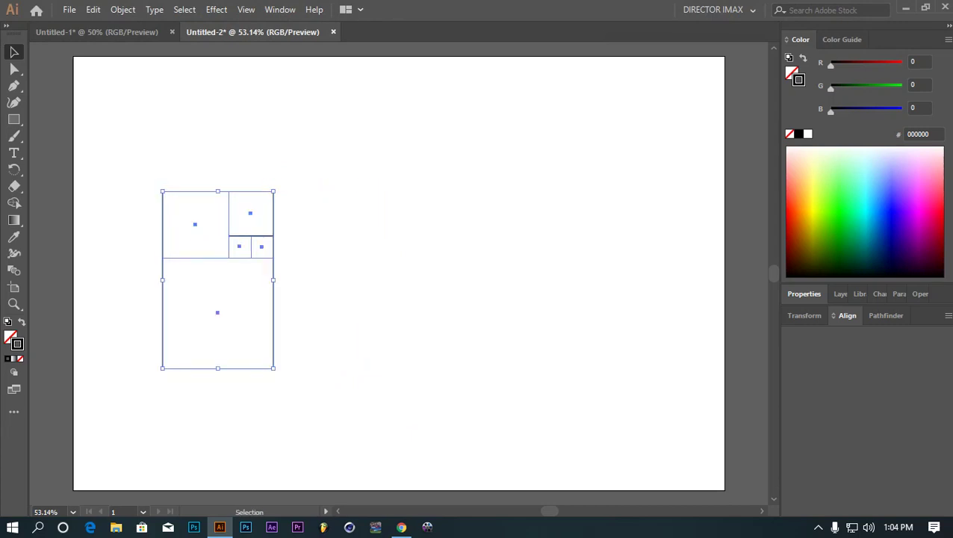
# Fill the remaining gap with a new square, rotate the group 90° and shift it left.
pyautogui.hotkey('ctrl', 'shift', 'a')
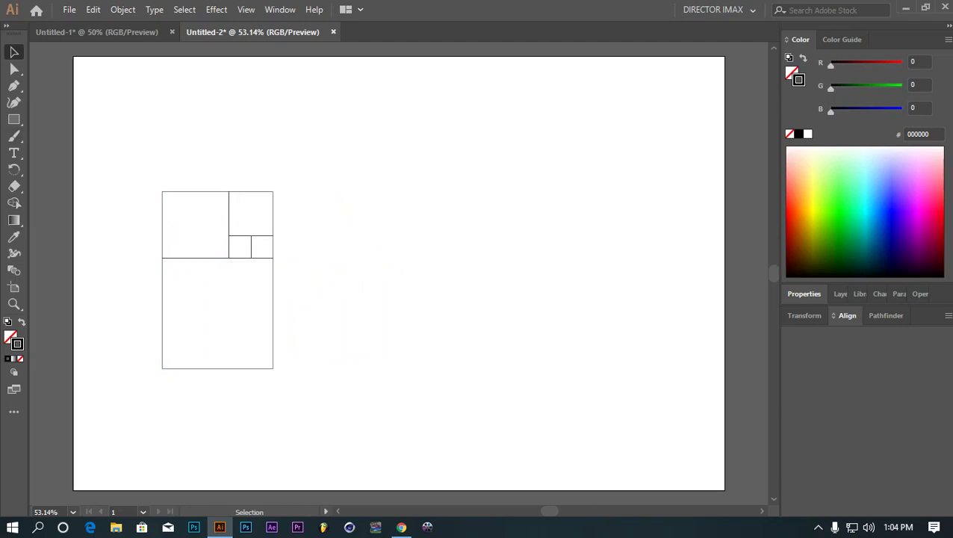
pyautogui.press('p')
pyautogui.click(14, 120)
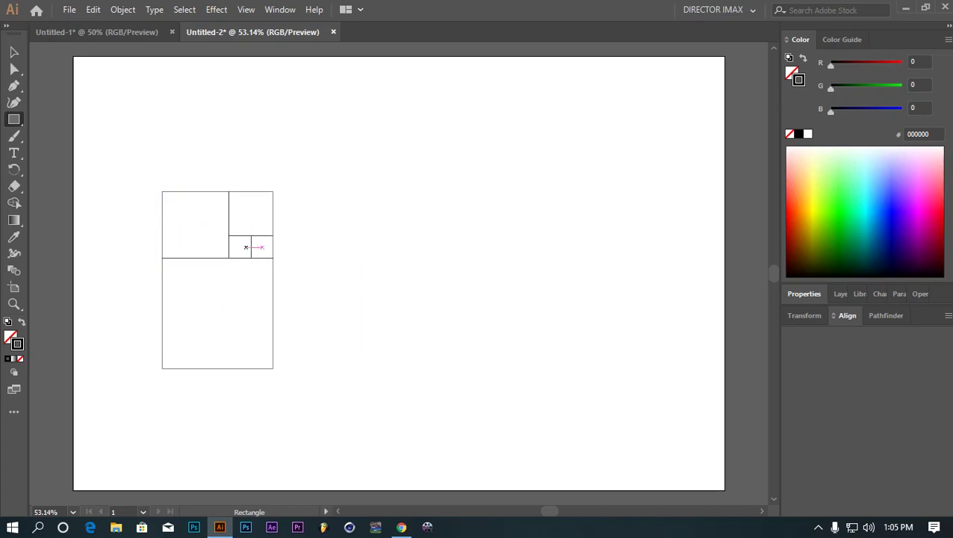
pyautogui.moveTo(229, 236)
pyautogui.mouseDown()
pyautogui.moveTo(274, 191)
pyautogui.moveTo(451, 368)
pyautogui.mouseUp()
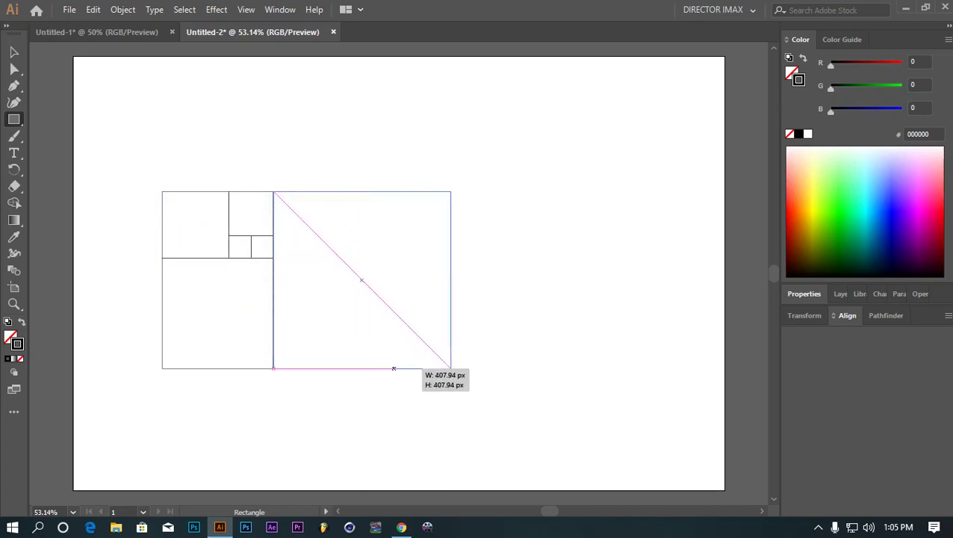
pyautogui.click(13, 52)
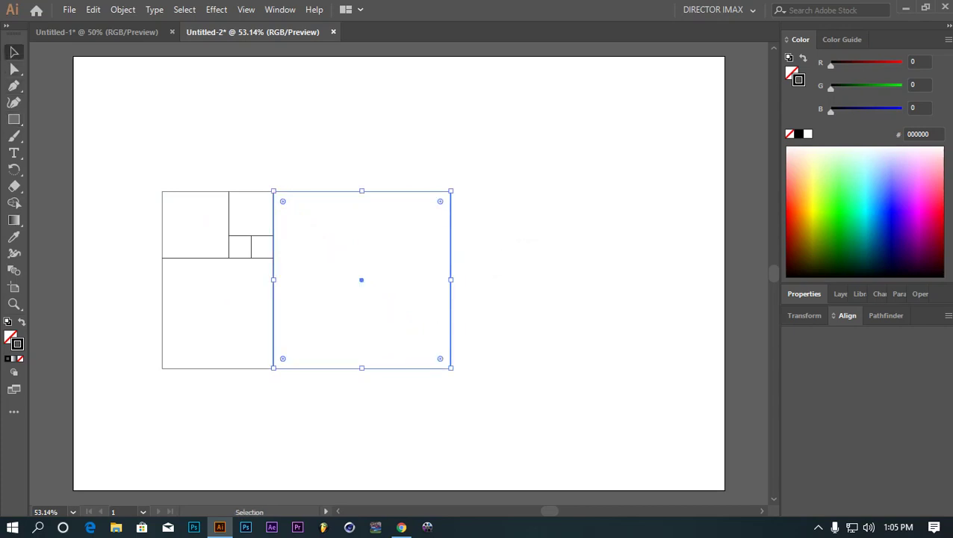
pyautogui.moveTo(514, 145); pyautogui.dragTo(133, 410)
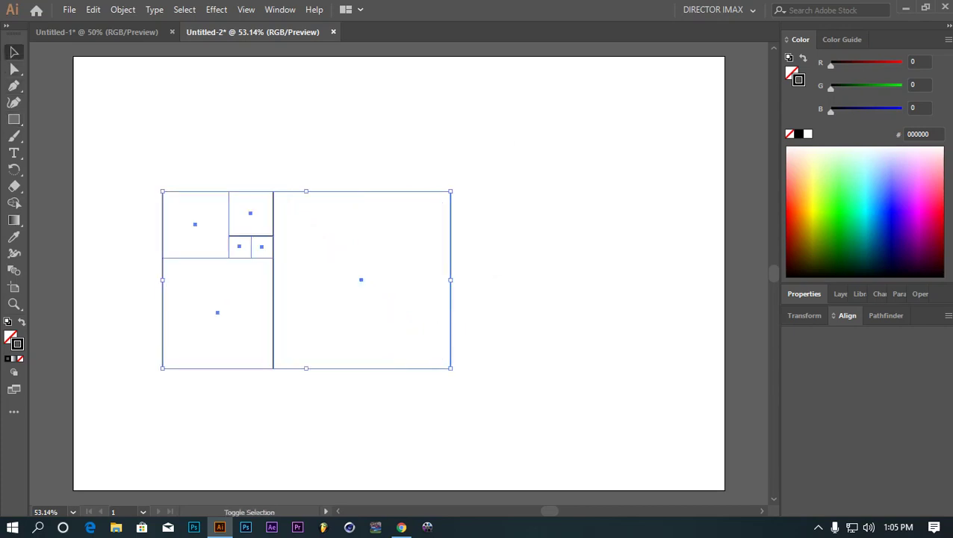
pyautogui.moveTo(451, 191); pyautogui.dragTo(410, 403)
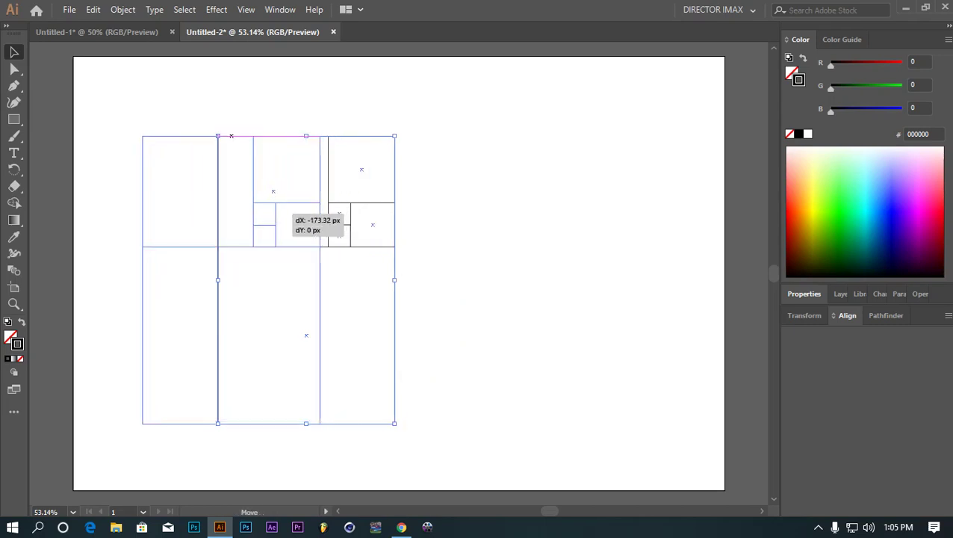
pyautogui.moveTo(362, 212); pyautogui.dragTo(288, 213)
# Add a 662.84 px square beside the group, rotate everything 90°, scale it down and move left.
pyautogui.hotkey('ctrl', 'shift', 'a')
pyautogui.press('m')
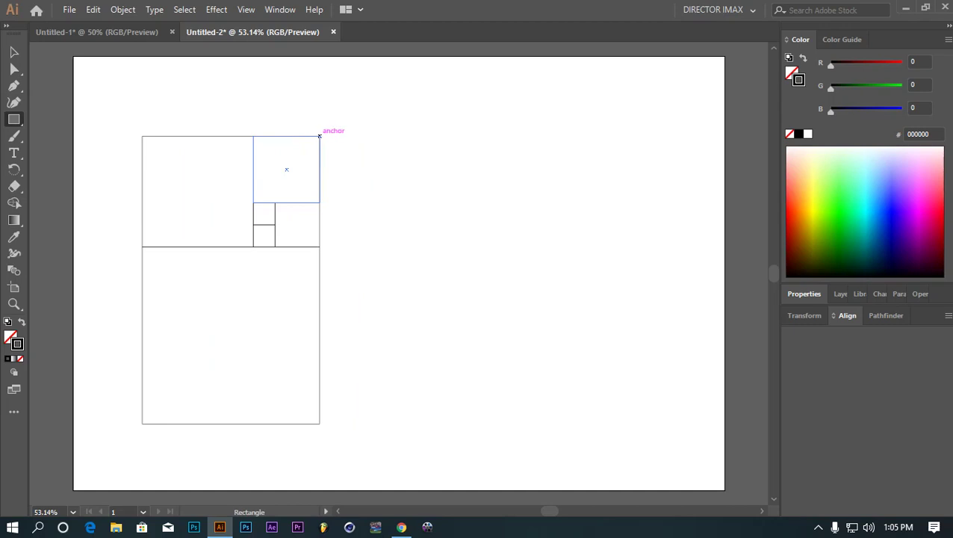
pyautogui.moveTo(319, 136); pyautogui.dragTo(422, 423)
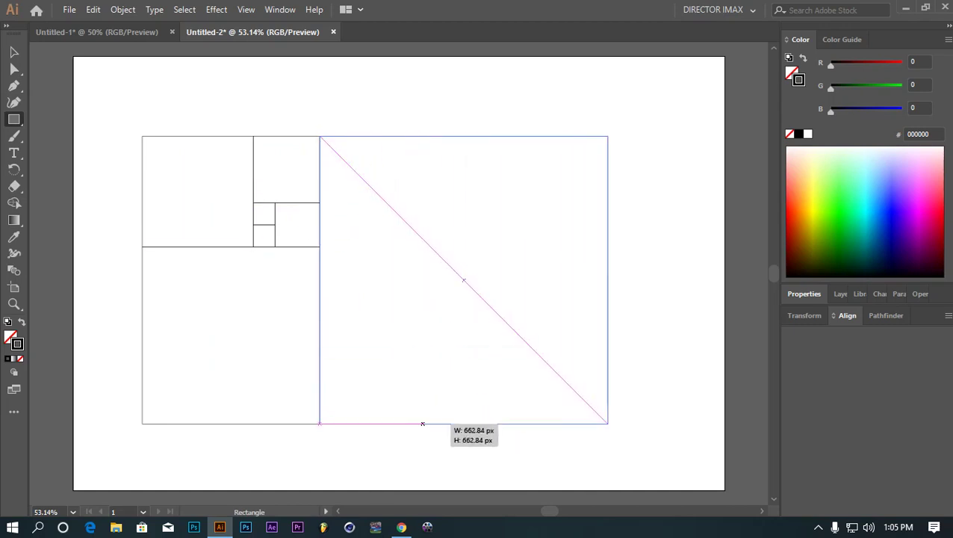
pyautogui.press('v')
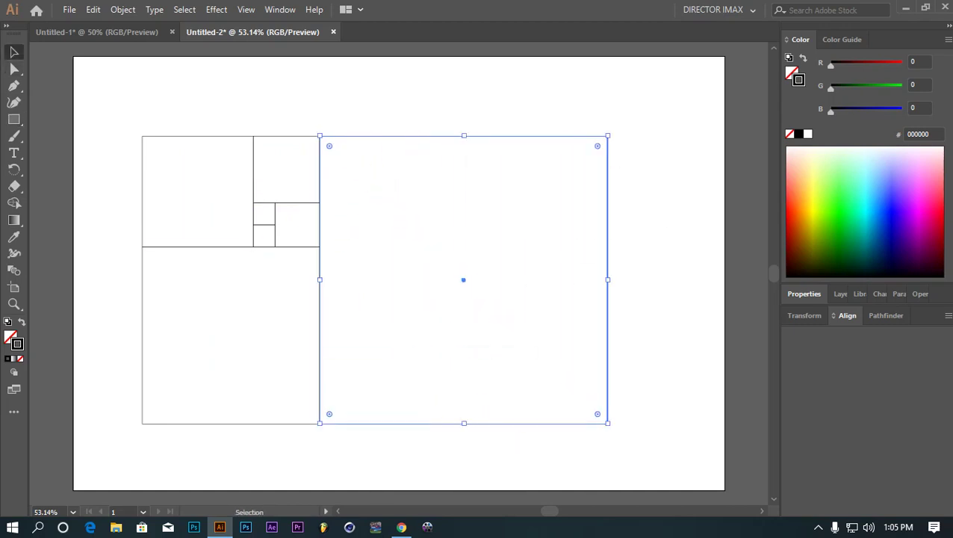
pyautogui.moveTo(708, 129); pyautogui.dragTo(141, 441)
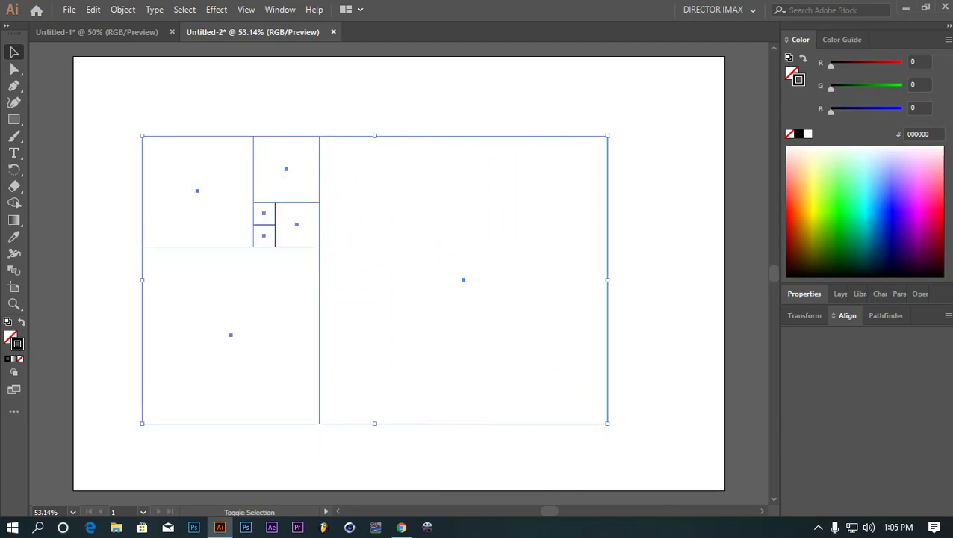
pyautogui.moveTo(607, 136); pyautogui.dragTo(456, 410)
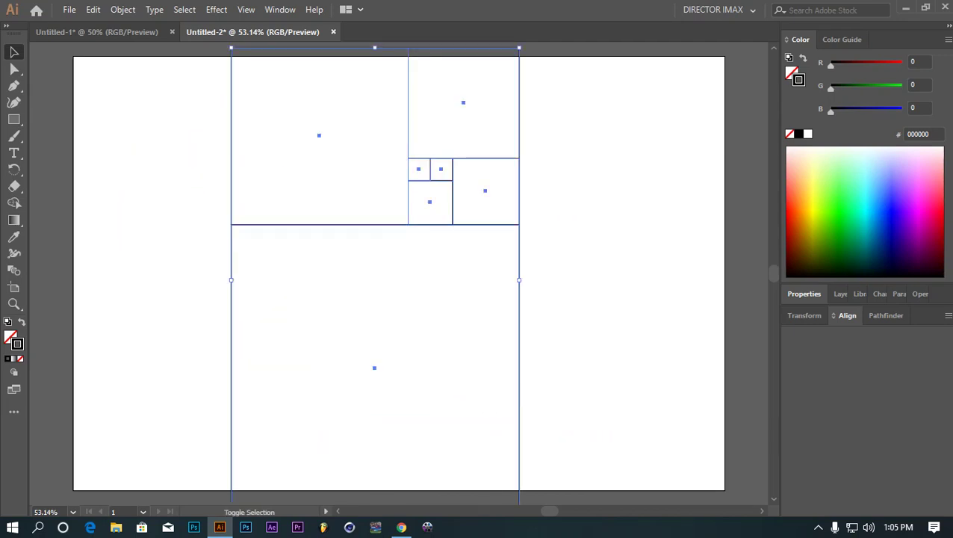
pyautogui.moveTo(519, 48); pyautogui.dragTo(469, 127)
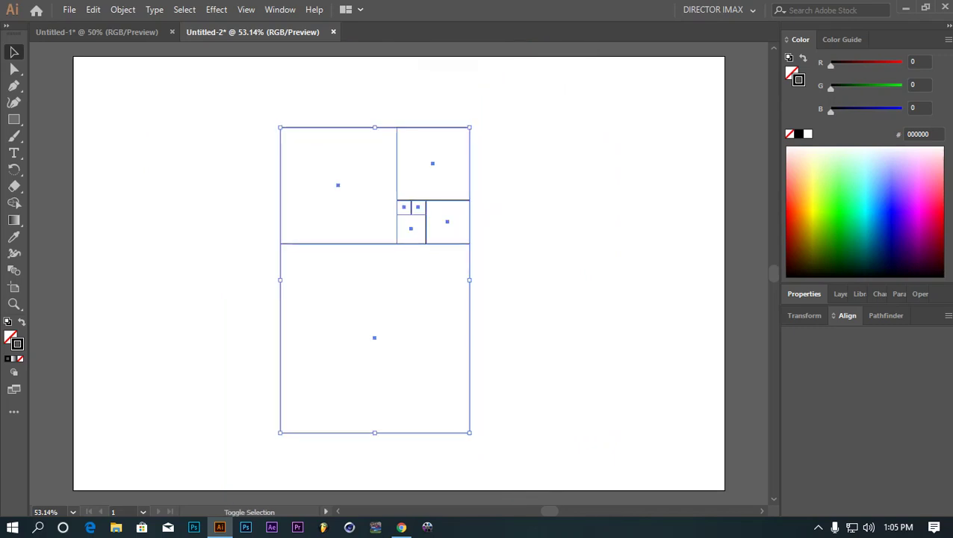
pyautogui.moveTo(341, 183); pyautogui.dragTo(183, 188)
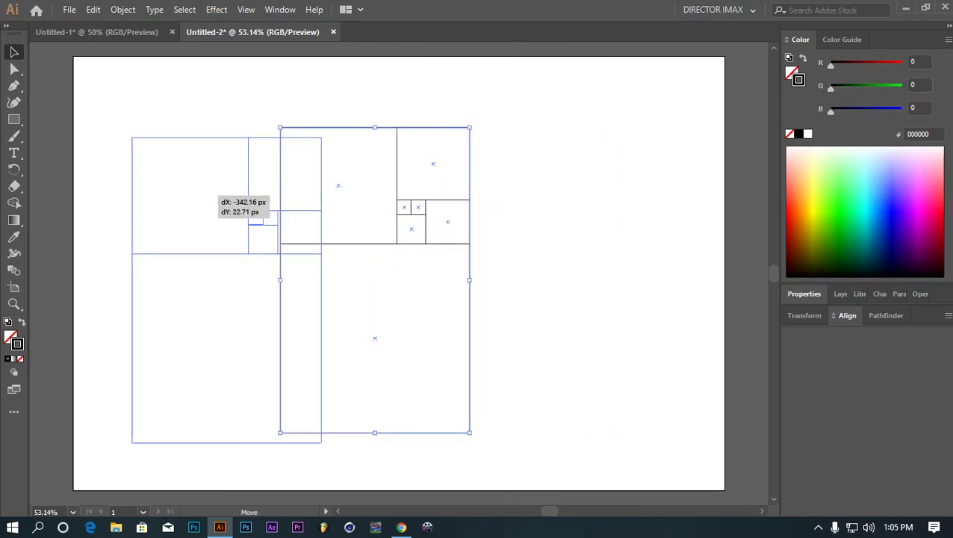
# Add a 703.28 px square to complete the grid, then shrink it and nudge it right toward centre.
pyautogui.hotkey('ctrl', 'shift', 'a')
pyautogui.press('m')
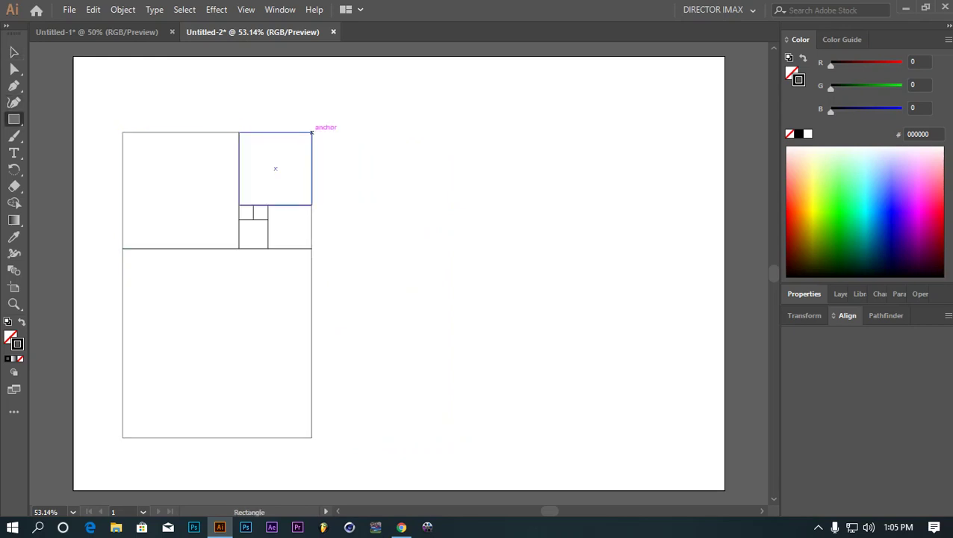
pyautogui.moveTo(311, 132); pyautogui.dragTo(427, 437)
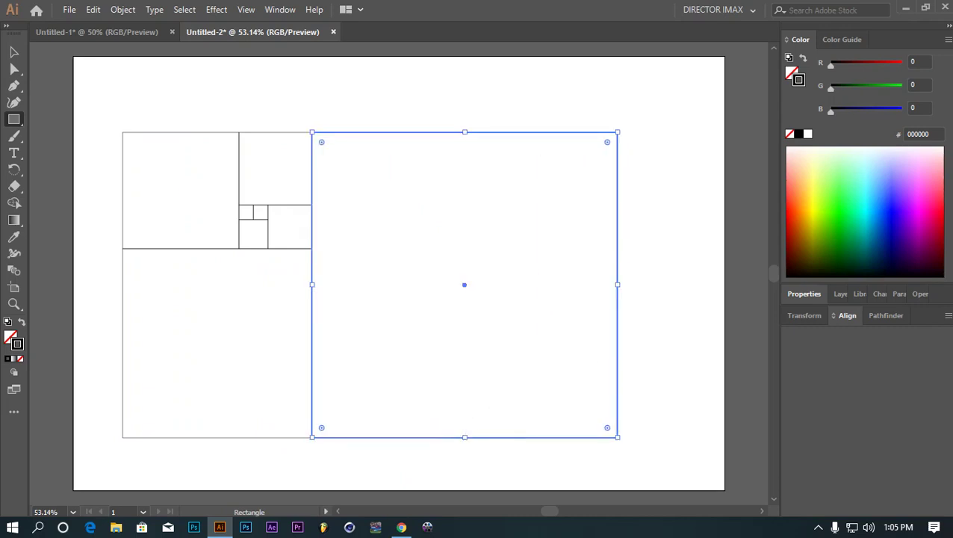
pyautogui.press('v')
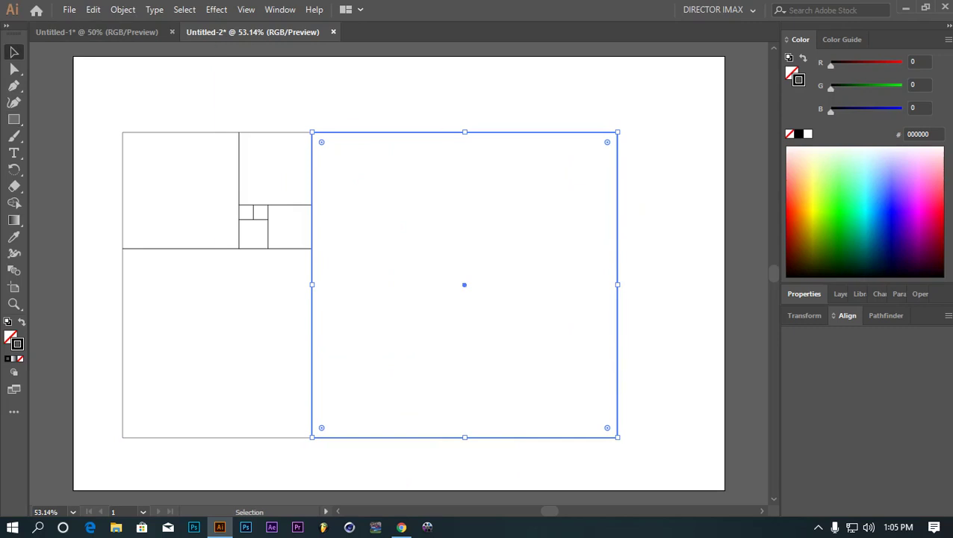
pyautogui.moveTo(415, 92)
pyautogui.mouseDown()
pyautogui.moveTo(542, 306)
pyautogui.moveTo(206, 362)
pyautogui.mouseUp()
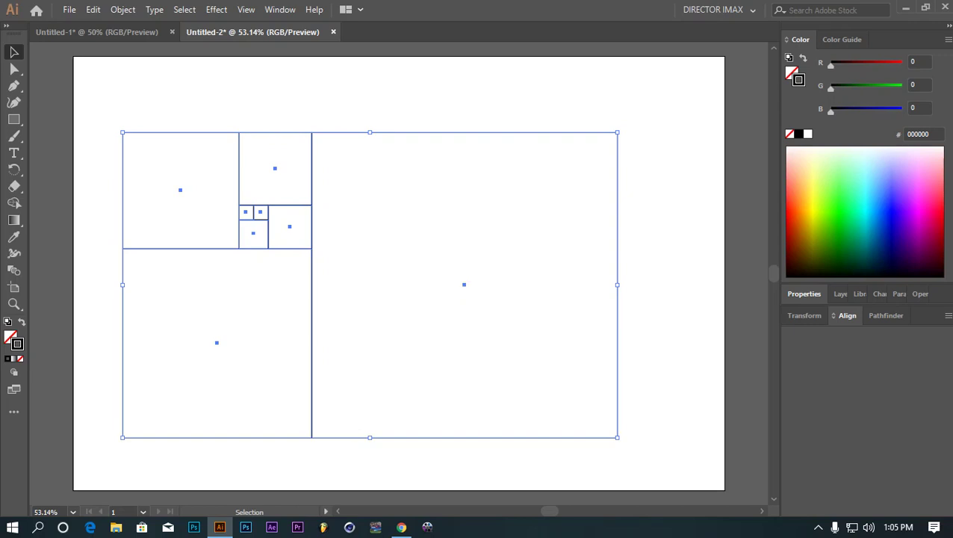
pyautogui.moveTo(617, 133); pyautogui.dragTo(523, 190)
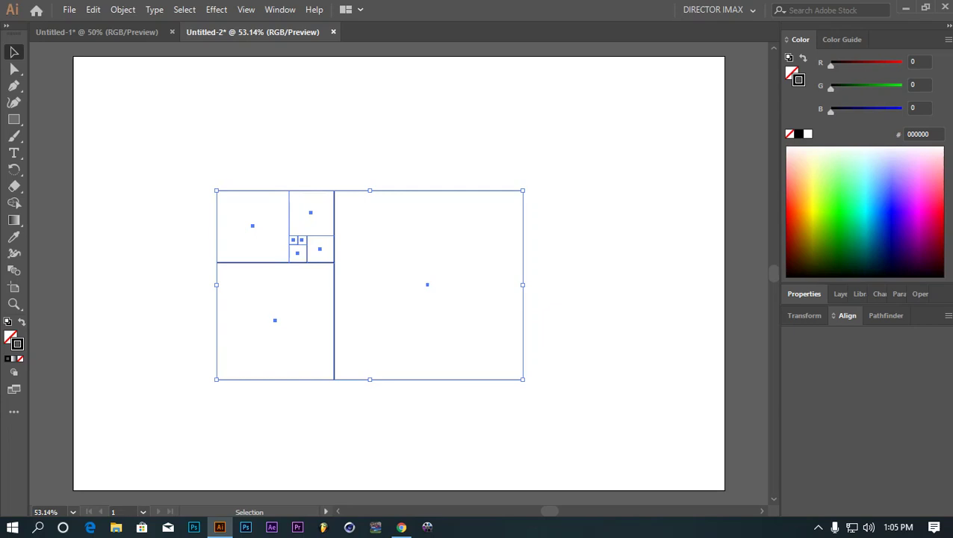
pyautogui.moveTo(532, 150); pyautogui.dragTo(189, 412)
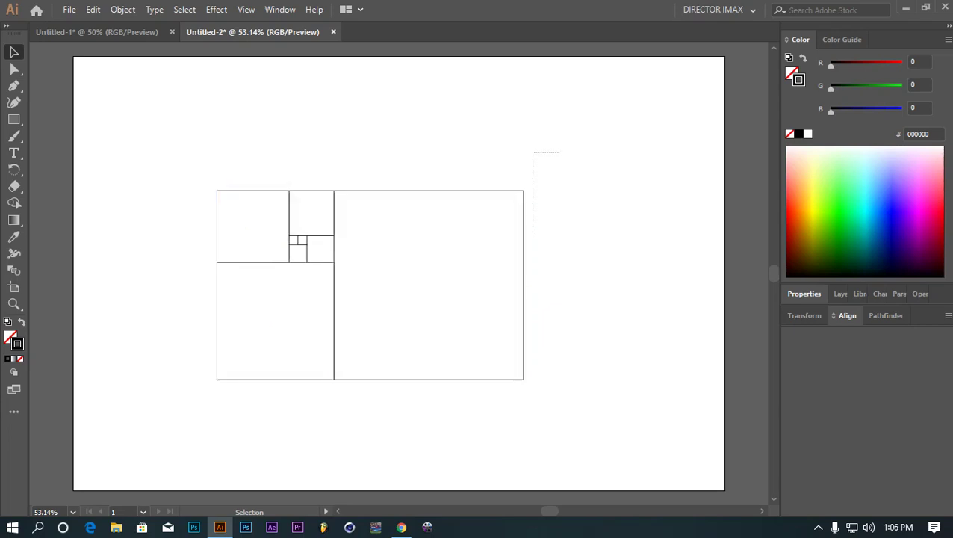
pyautogui.moveTo(428, 284); pyautogui.dragTo(446, 285)
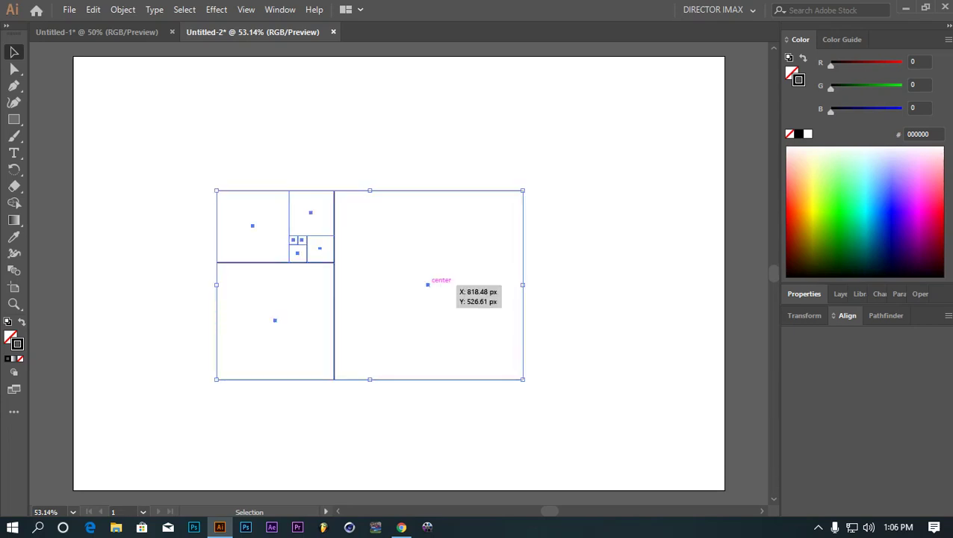
pyautogui.click(446, 285)
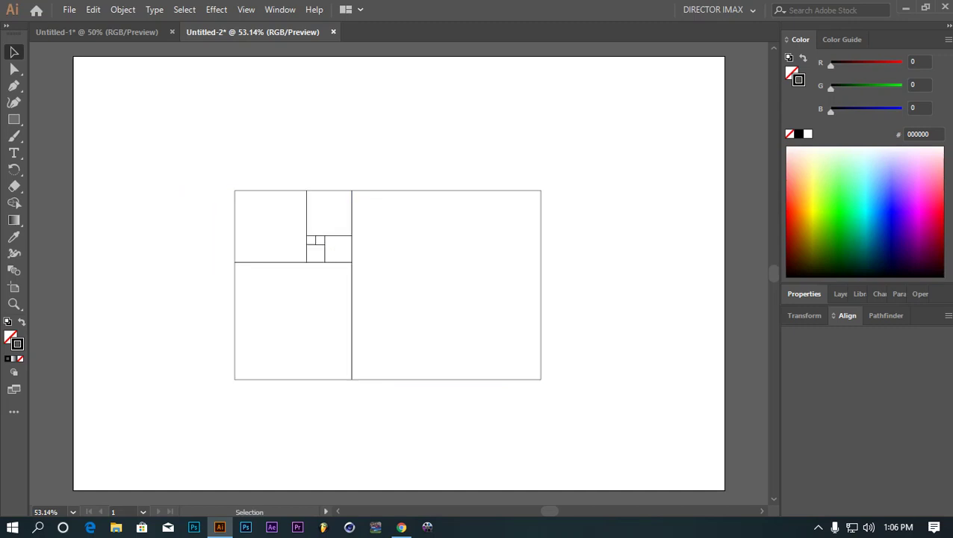
pyautogui.click(13, 119)
pyautogui.click(83, 119)
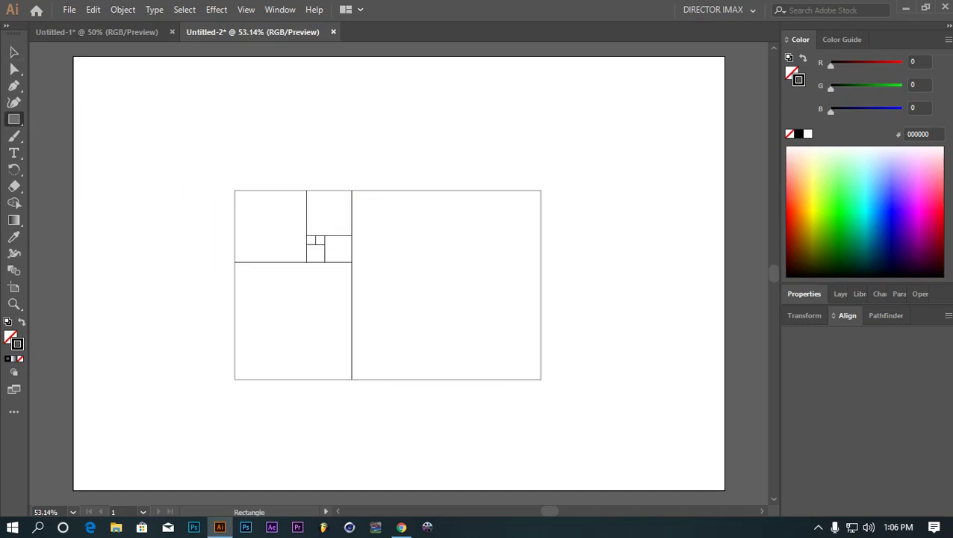
pyautogui.click(13, 118)
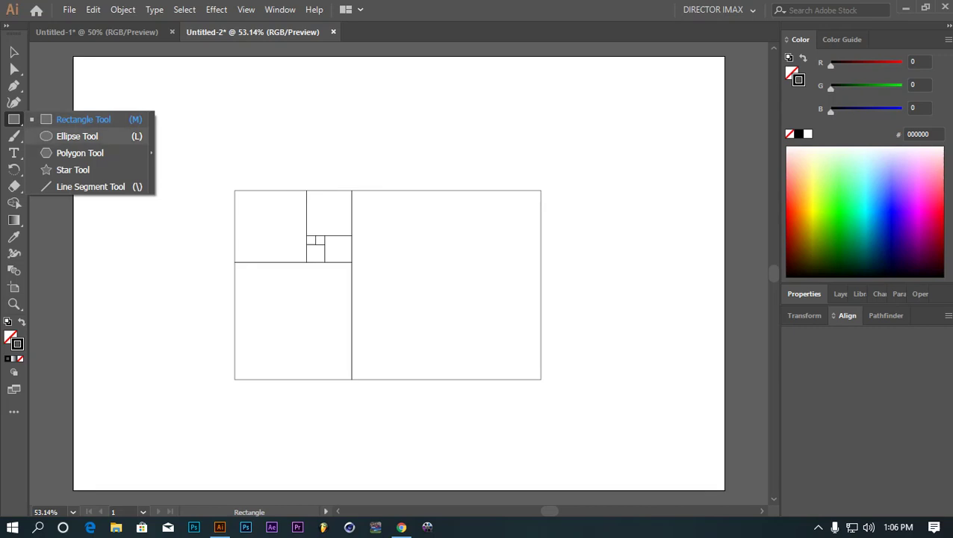
# Draw circles inscribed in the lower-left, top-left, upper-middle, small, tiniest and large right squares.
pyautogui.click(82, 136)
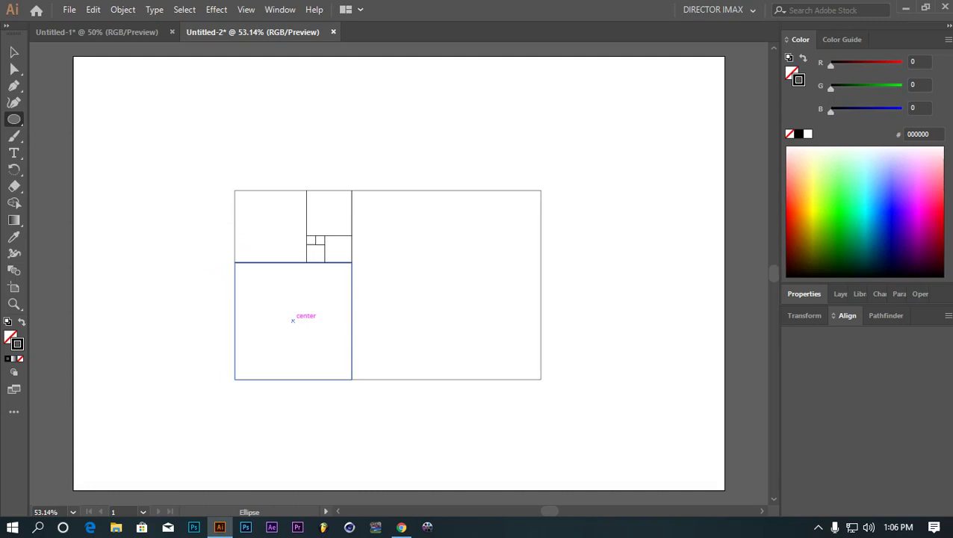
pyautogui.moveTo(292, 319); pyautogui.dragTo(328, 379)
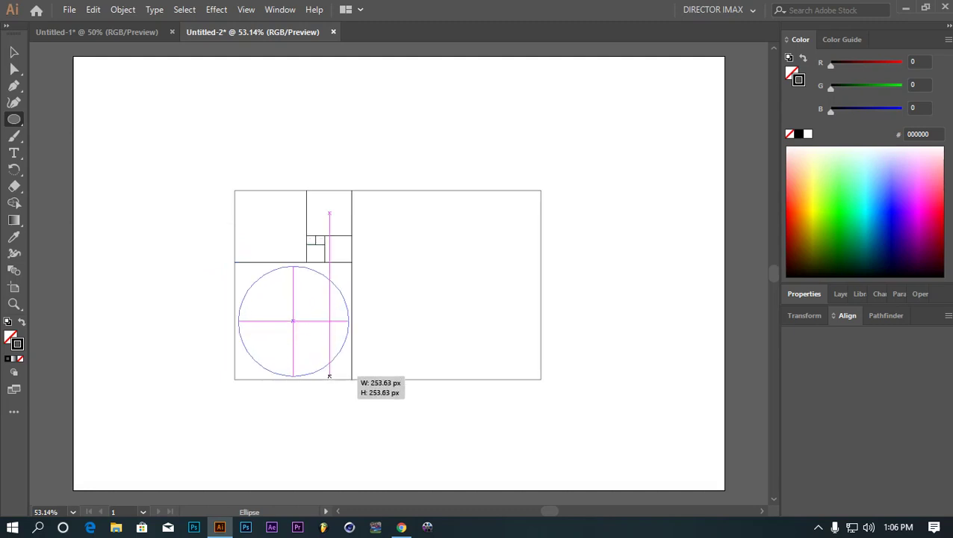
pyautogui.moveTo(328, 379); pyautogui.dragTo(328, 379)
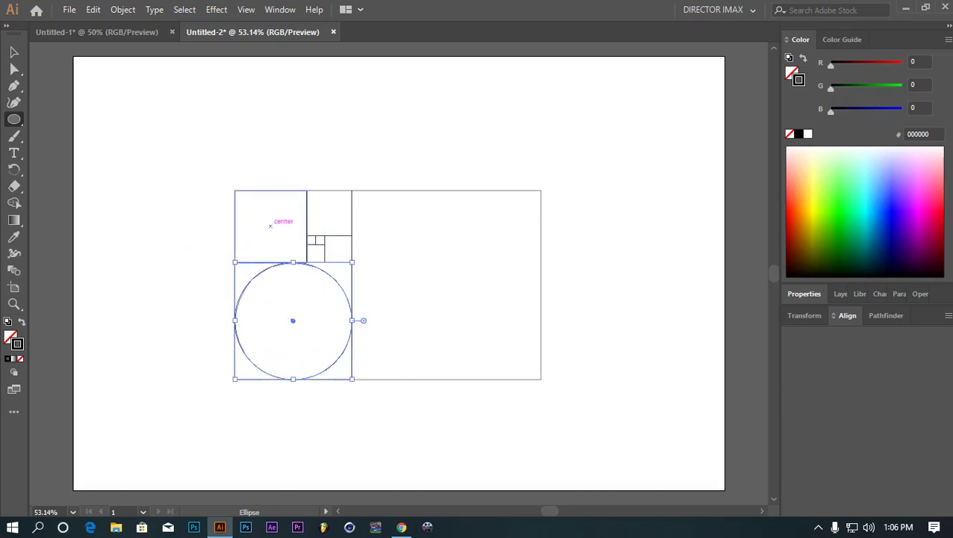
pyautogui.moveTo(270, 226); pyautogui.dragTo(306, 261)
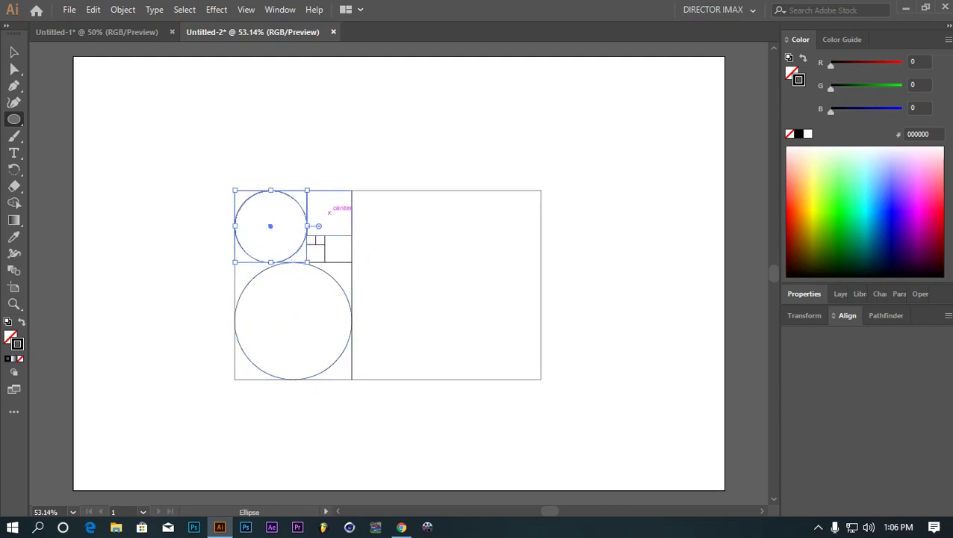
pyautogui.moveTo(329, 213); pyautogui.dragTo(352, 235)
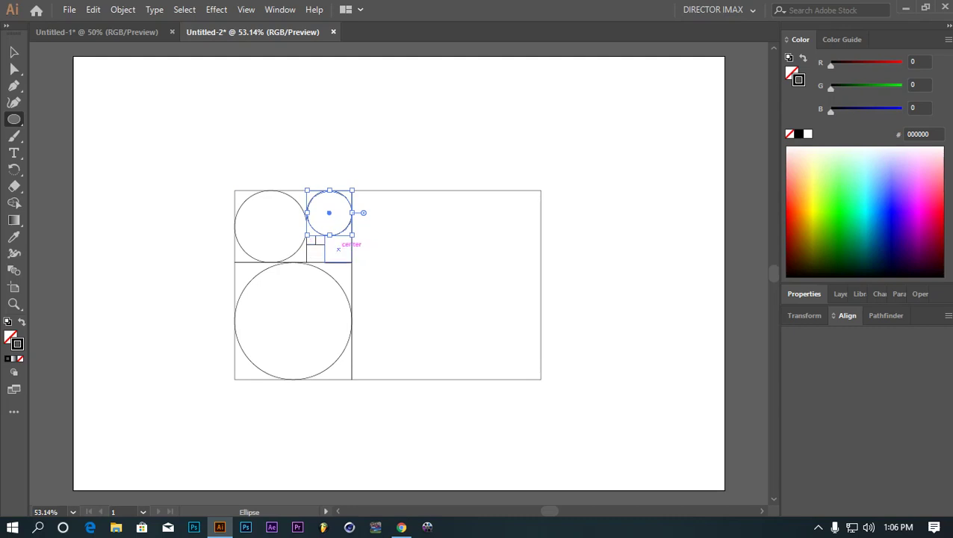
pyautogui.moveTo(338, 248); pyautogui.dragTo(352, 263)
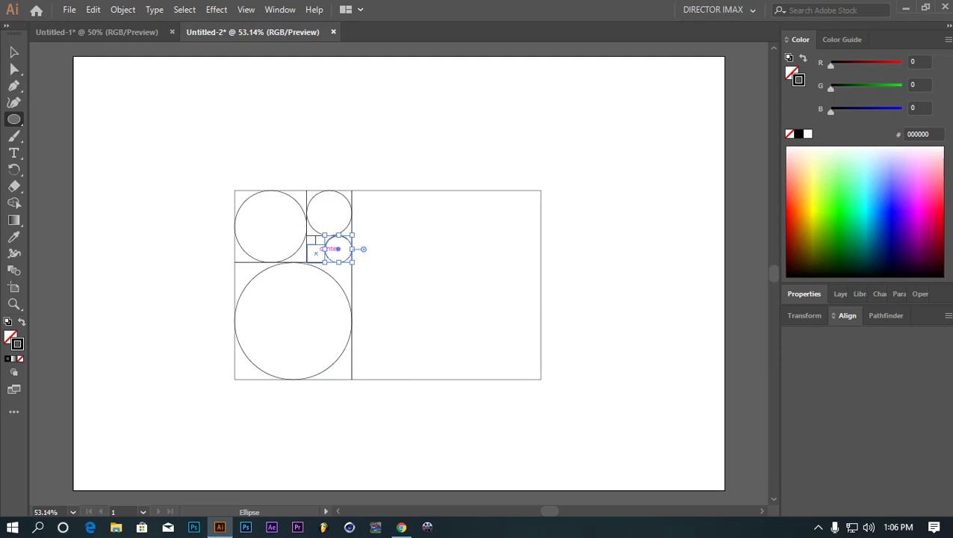
pyautogui.moveTo(315, 253); pyautogui.dragTo(324, 263)
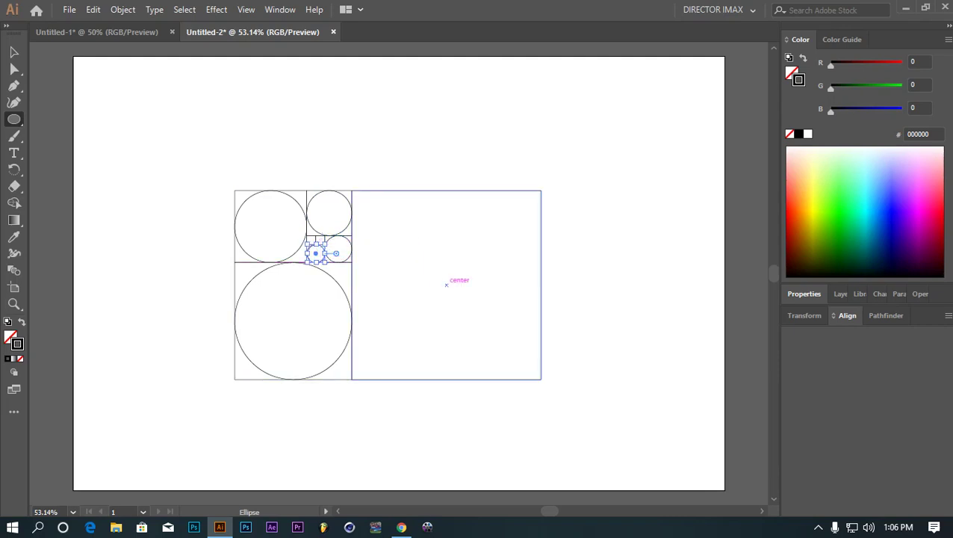
pyautogui.moveTo(445, 284); pyautogui.dragTo(486, 379)
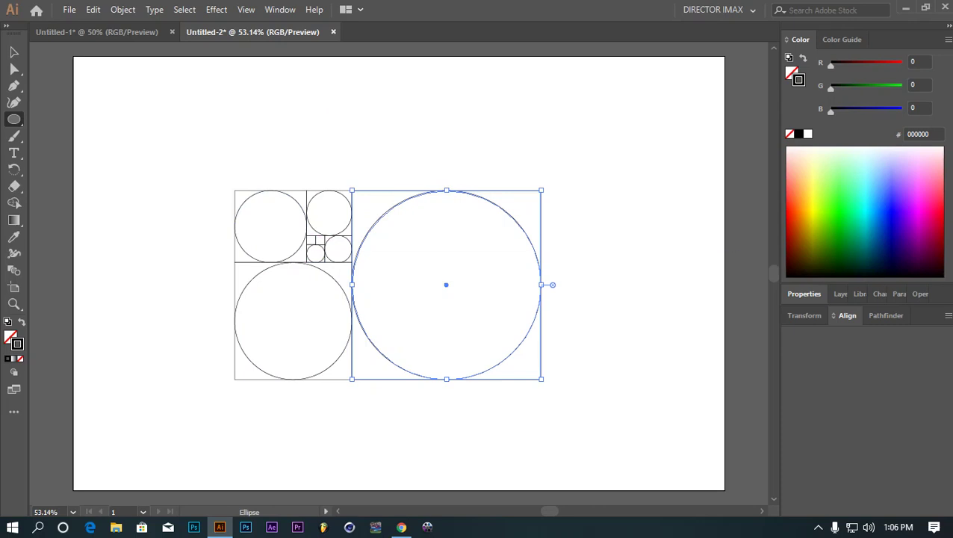
pyautogui.press('v')
pyautogui.hotkey('ctrl', 'shift', 'a')
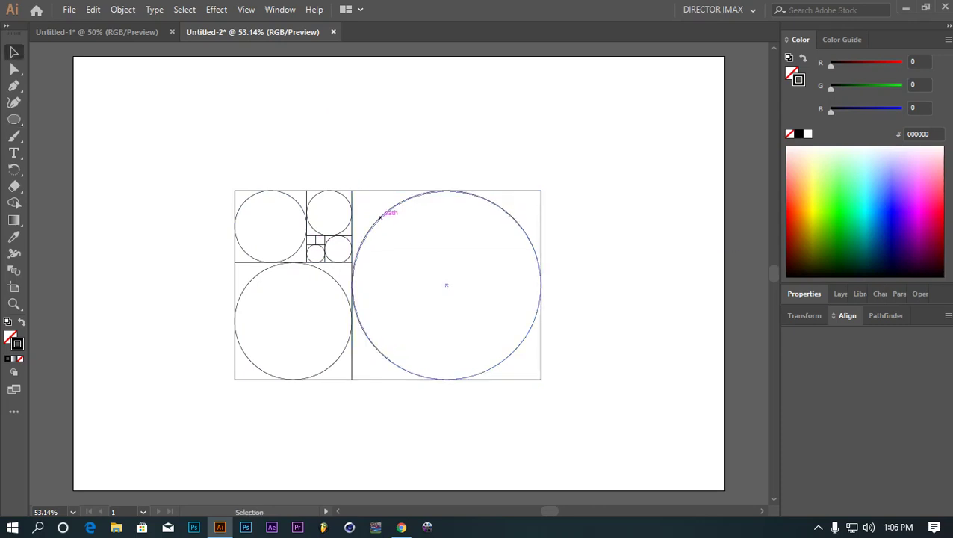
# Shift-select the large right, upper-middle, top-left, bottom-left and small circles; the large circle gets accidentally deleted.
pyautogui.click(381, 217)
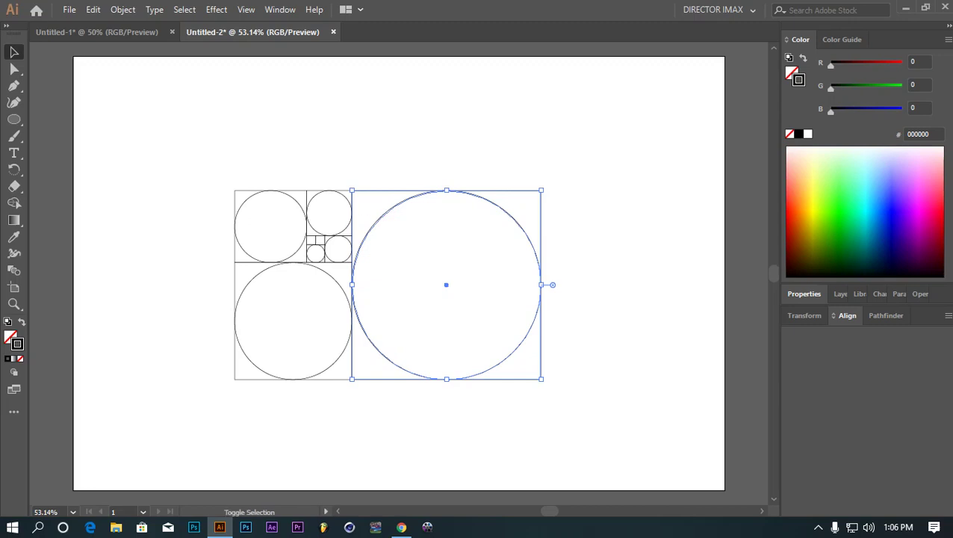
pyautogui.keyDown('shift'); pyautogui.click(329, 212); pyautogui.keyUp('shift')
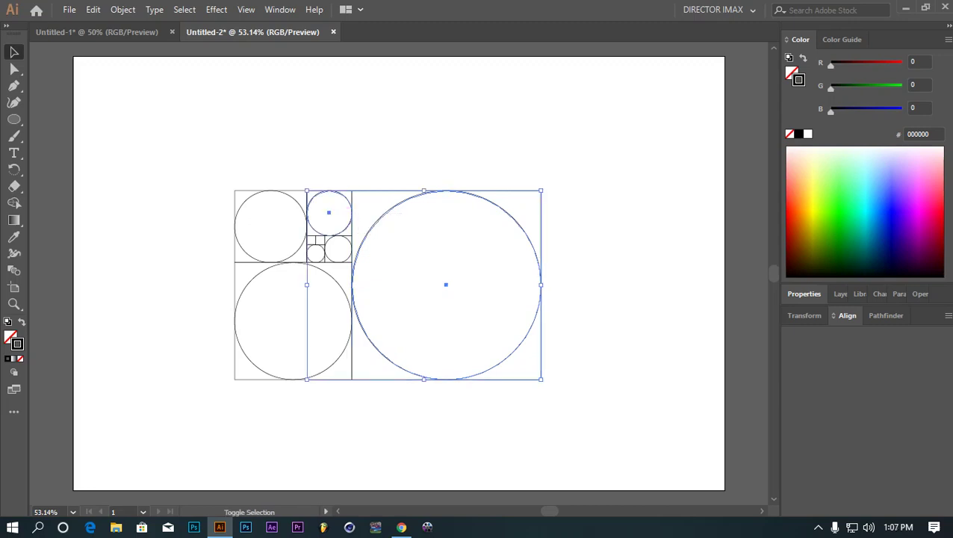
pyautogui.keyDown('shift'); pyautogui.click(270, 224); pyautogui.keyUp('shift')
pyautogui.keyDown('shift'); pyautogui.click(292, 320); pyautogui.keyUp('shift')
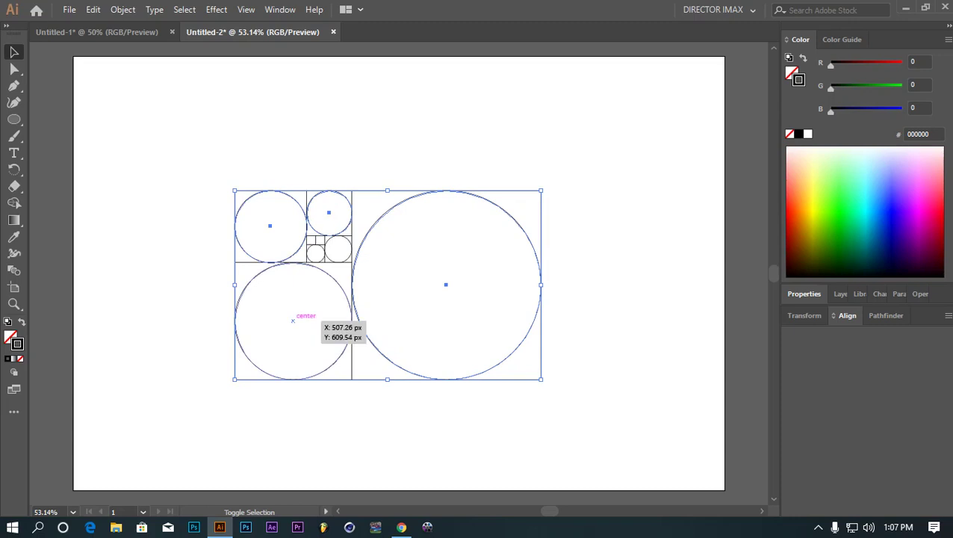
pyautogui.keyDown('shift'); pyautogui.click(316, 252); pyautogui.keyUp('shift')
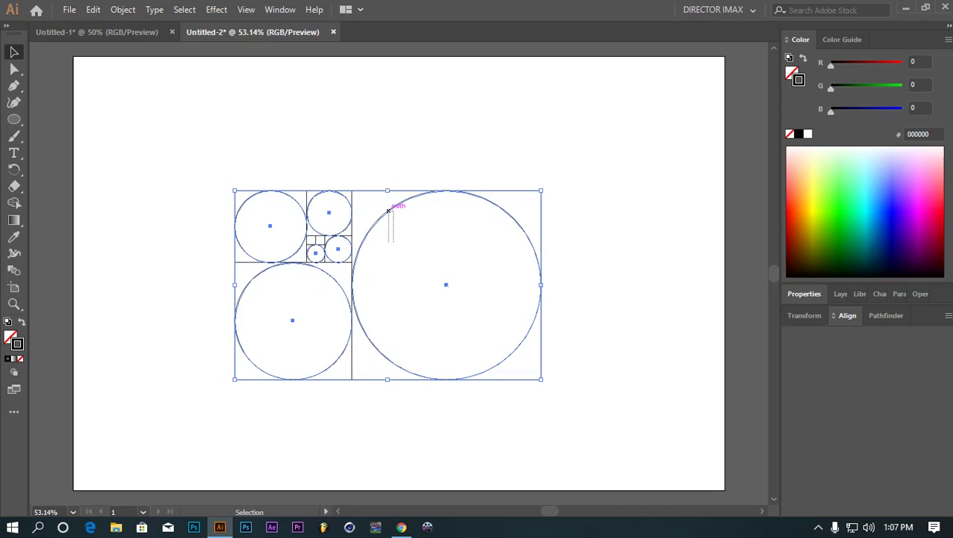
pyautogui.click(388, 224)
pyautogui.press('Delete')
pyautogui.hotkey('ctrl', 'shift', 'a')
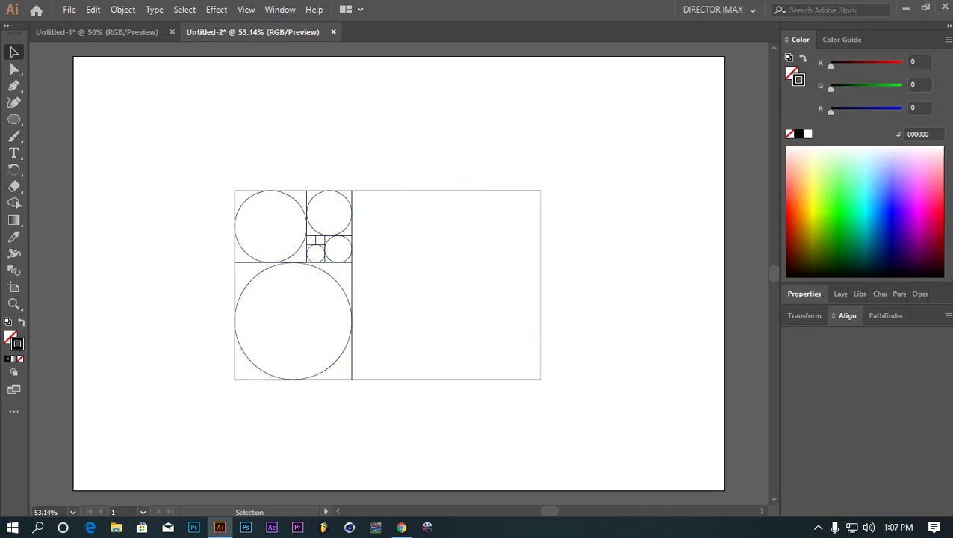
# Restore the large right circle with Edit > Redo Ellipse and add the remaining circles to the selection.
pyautogui.click(93, 9)
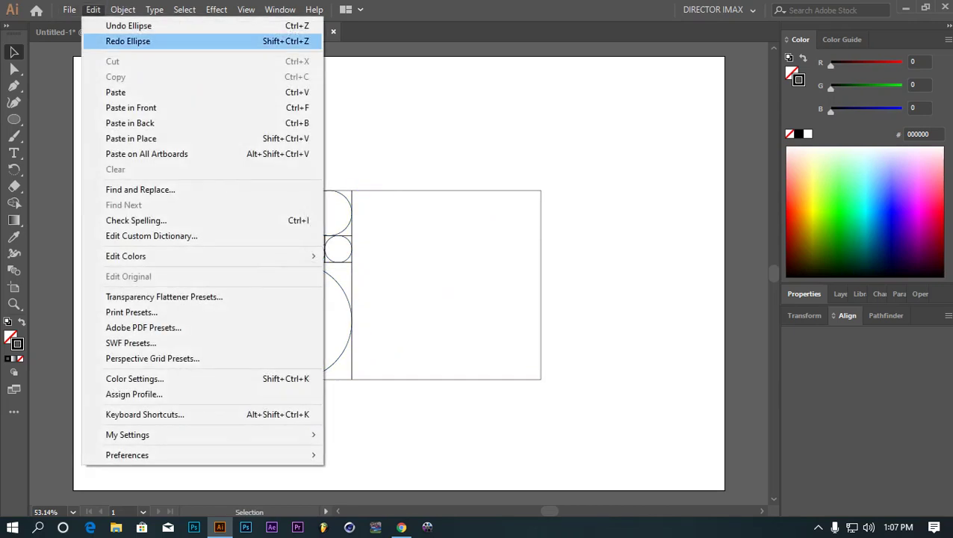
pyautogui.click(128, 41)
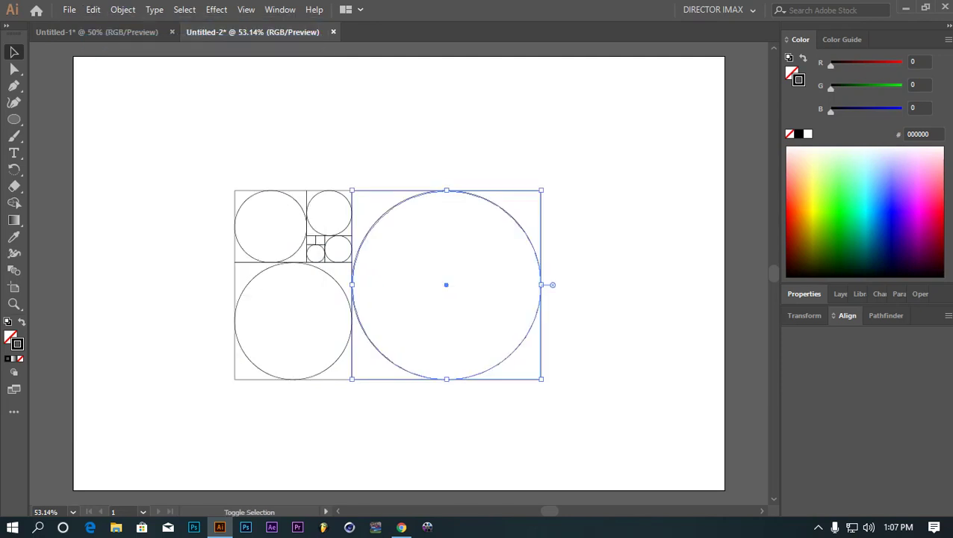
pyautogui.keyDown('shift'); pyautogui.click(337, 249); pyautogui.keyUp('shift')
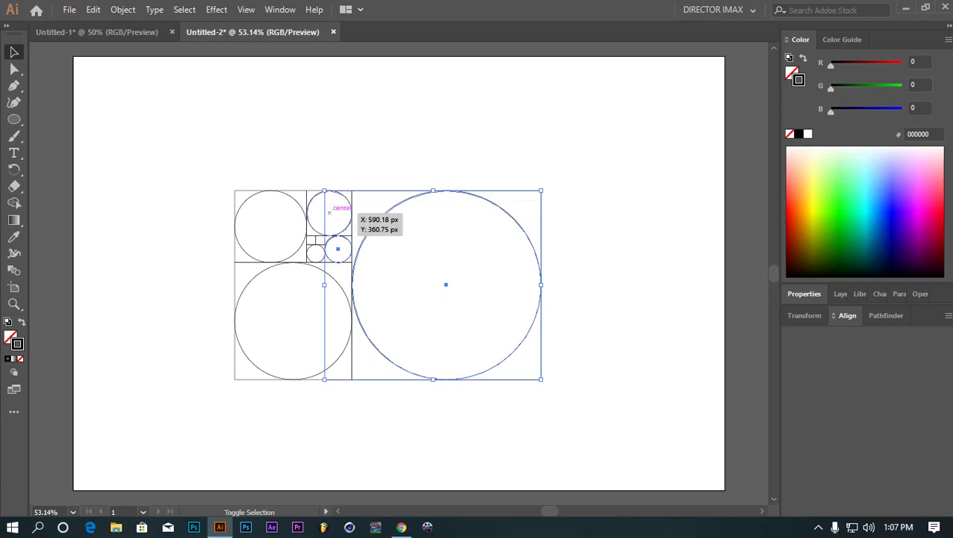
pyautogui.keyDown('shift'); pyautogui.click(329, 212); pyautogui.keyUp('shift')
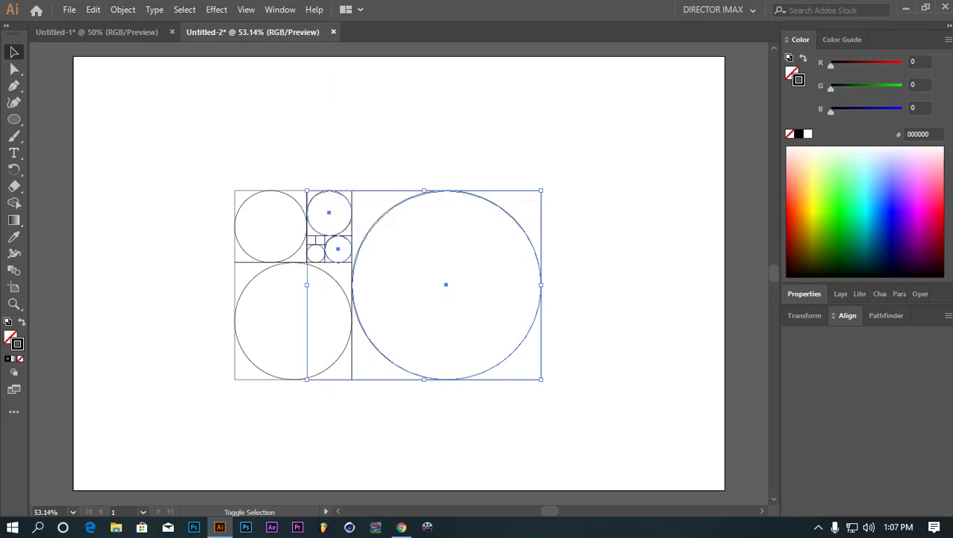
pyautogui.keyDown('shift'); pyautogui.click(270, 226); pyautogui.keyUp('shift')
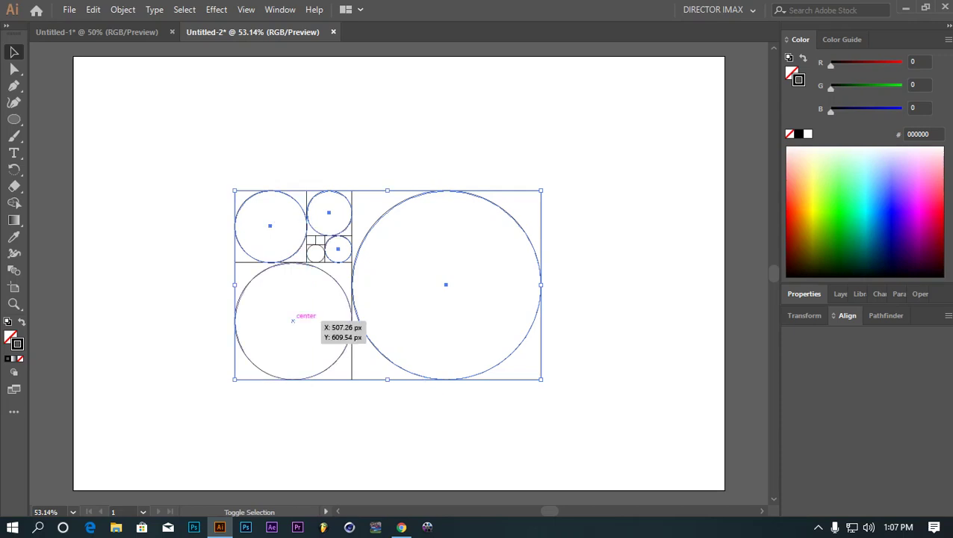
pyautogui.keyDown('shift'); pyautogui.click(292, 320); pyautogui.keyUp('shift')
pyautogui.keyDown('shift'); pyautogui.click(315, 254); pyautogui.keyUp('shift')
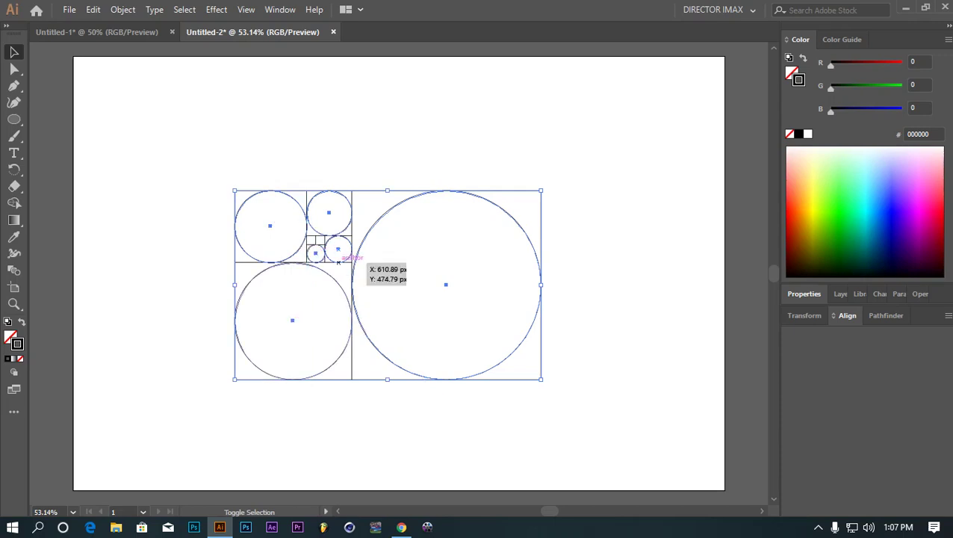
# Move the selected circles above the grid, then delete the rectangle grid.
pyautogui.moveTo(446, 284); pyautogui.dragTo(386, 87)
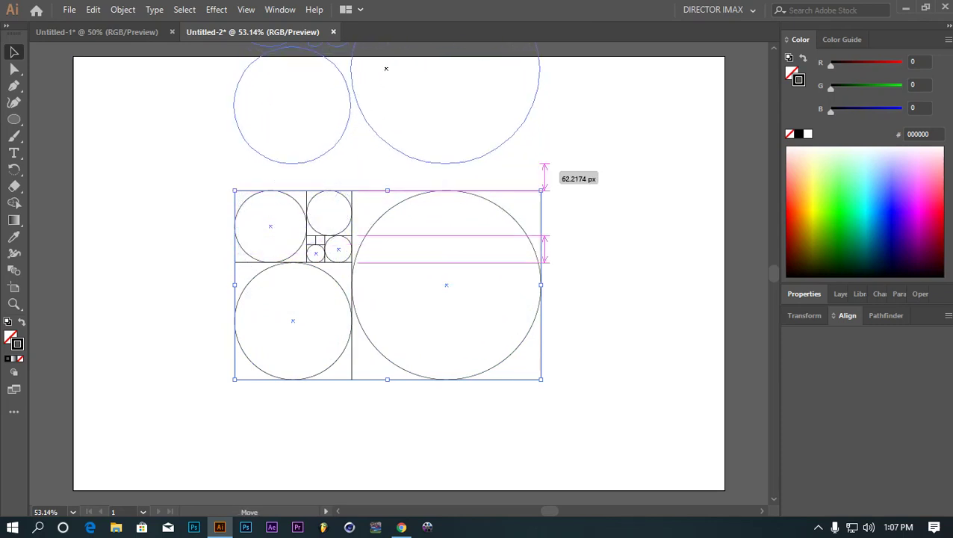
pyautogui.moveTo(386, 87); pyautogui.dragTo(385, 67)
pyautogui.moveTo(649, 206); pyautogui.dragTo(163, 420)
pyautogui.press('Delete')
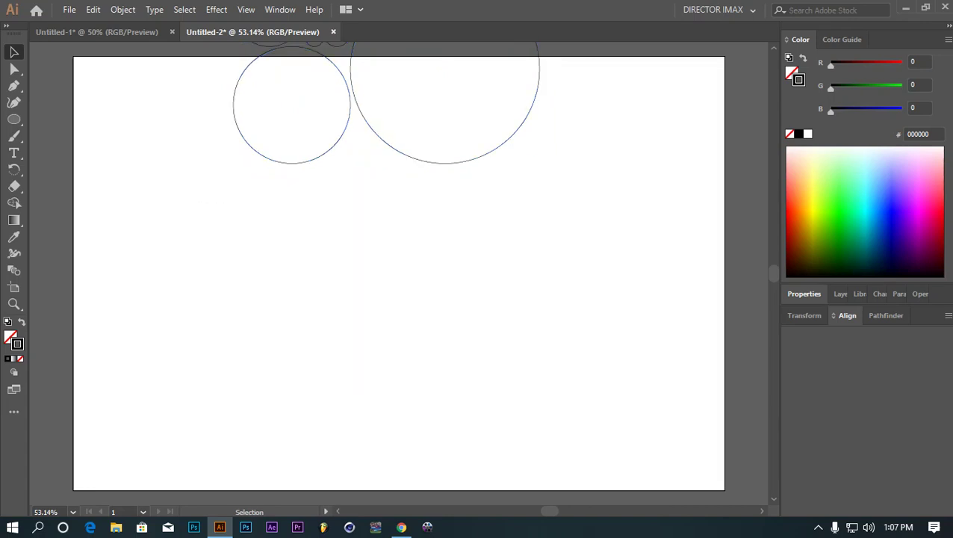
# Zoom out and move all the golden-ratio circles down to the artboard centre.
pyautogui.hotkey('ctrl', '-')
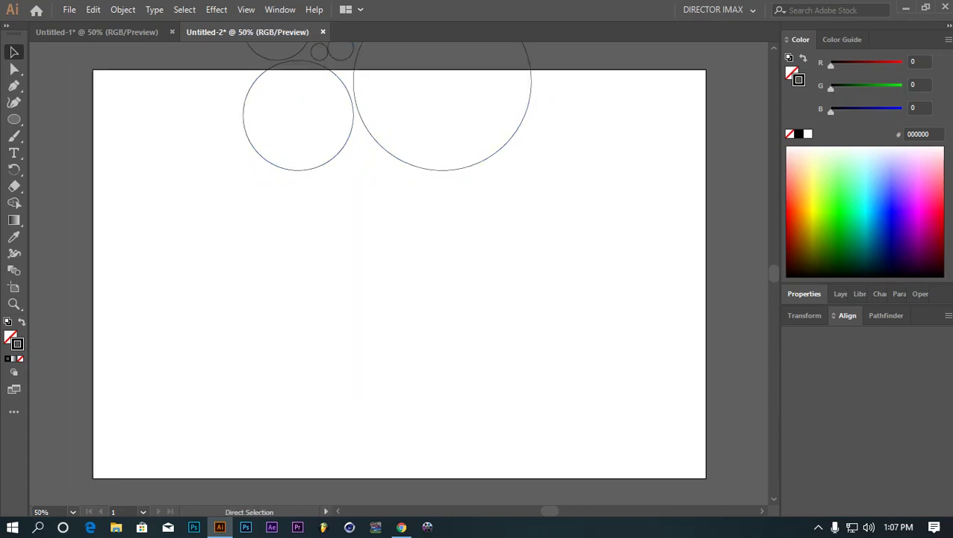
pyautogui.hotkey('ctrl', '-')
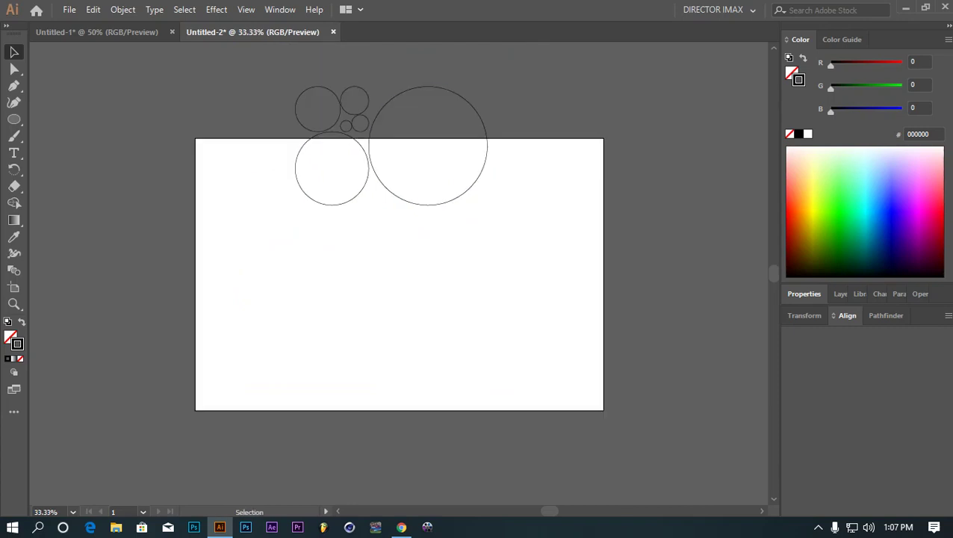
pyautogui.moveTo(527, 57); pyautogui.dragTo(266, 277)
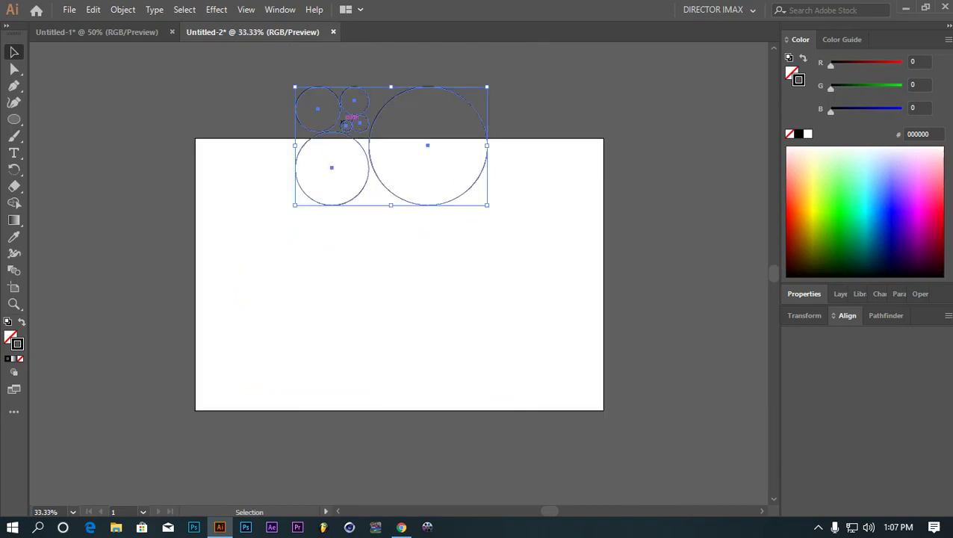
pyautogui.moveTo(351, 119); pyautogui.dragTo(364, 248)
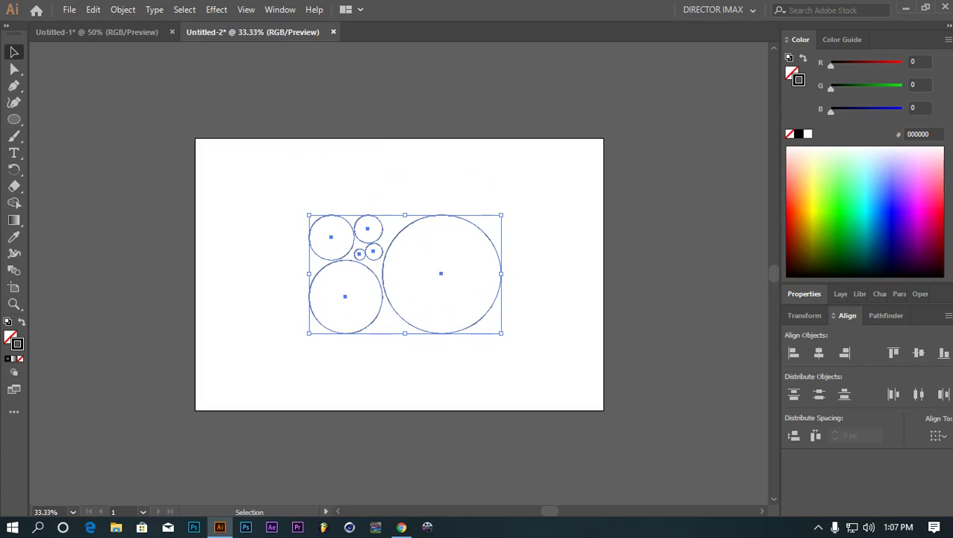
# Apply Horizontal Align Center and Vertical Align Center to the circles to make concentric rings.
pyautogui.click(280, 9)
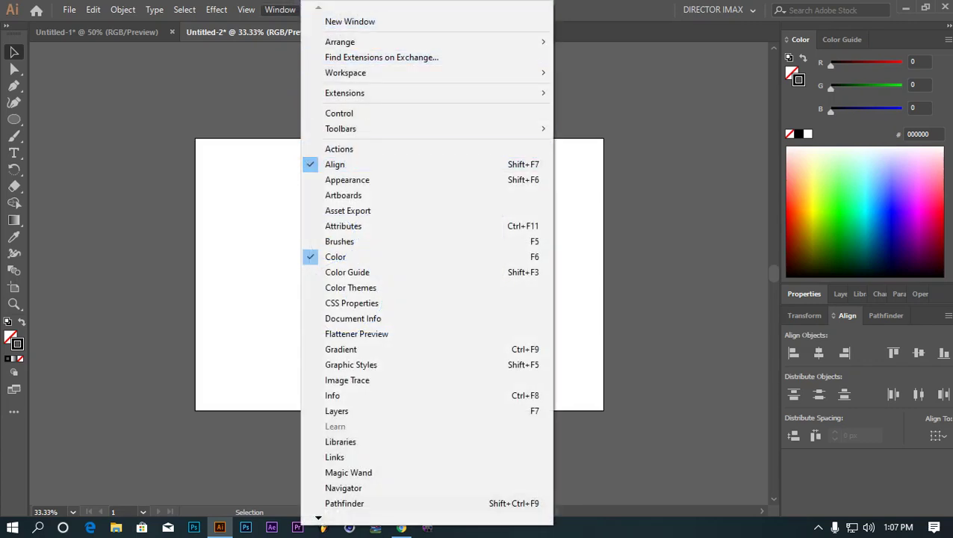
pyautogui.press('Escape')
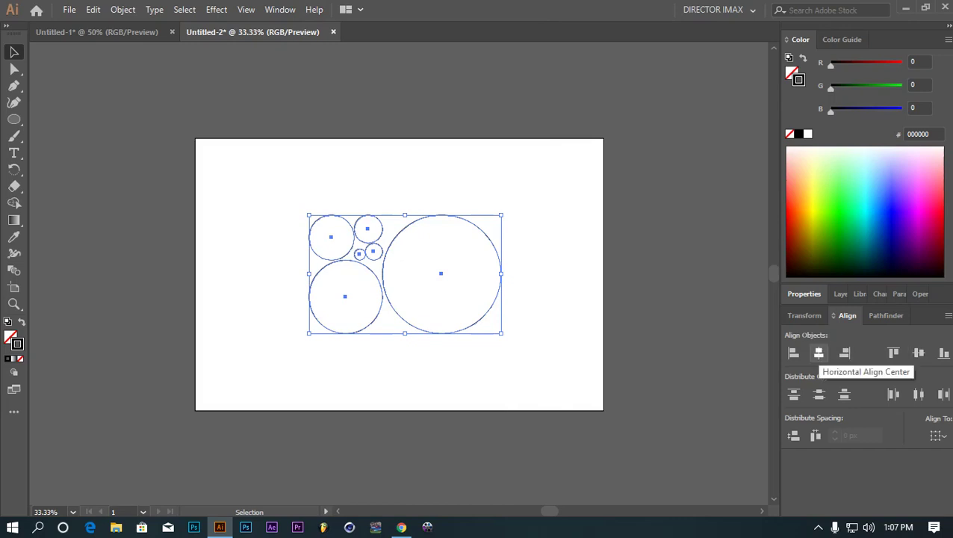
pyautogui.click(818, 352)
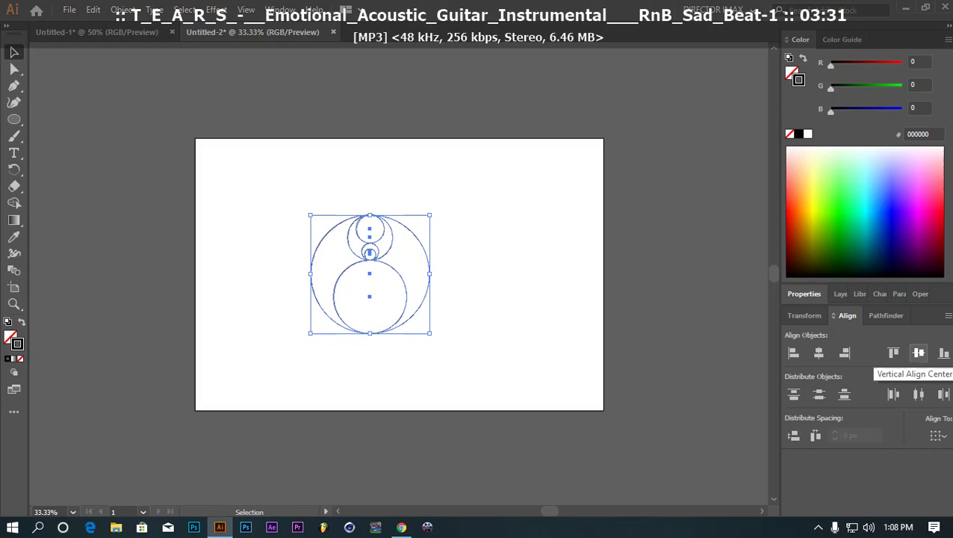
pyautogui.click(919, 353)
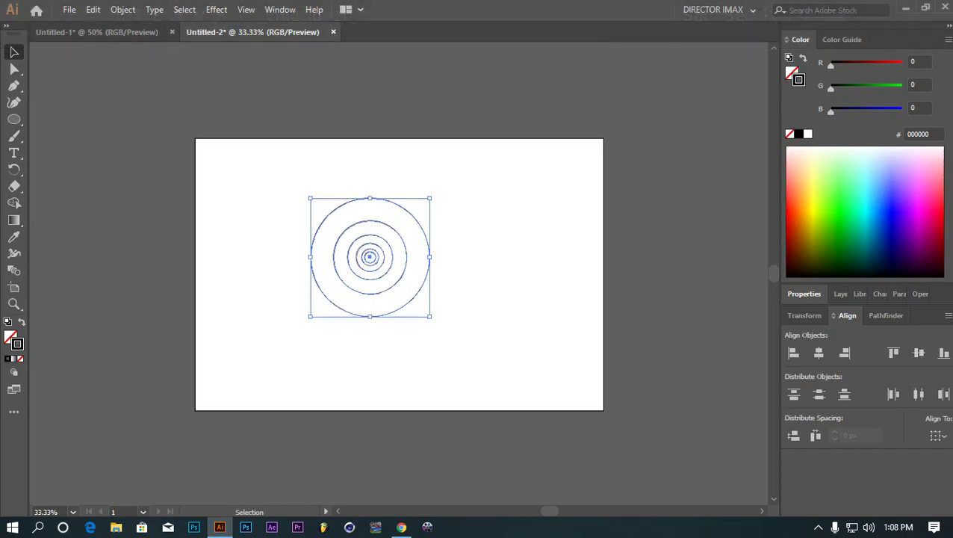
# Drag the concentric rings to the centre of the artboard and deselect them.
pyautogui.moveTo(370, 256); pyautogui.dragTo(258, 282)
pyautogui.hotkey('ctrl', 'shift', 'a')
pyautogui.moveTo(373, 199); pyautogui.dragTo(192, 363)
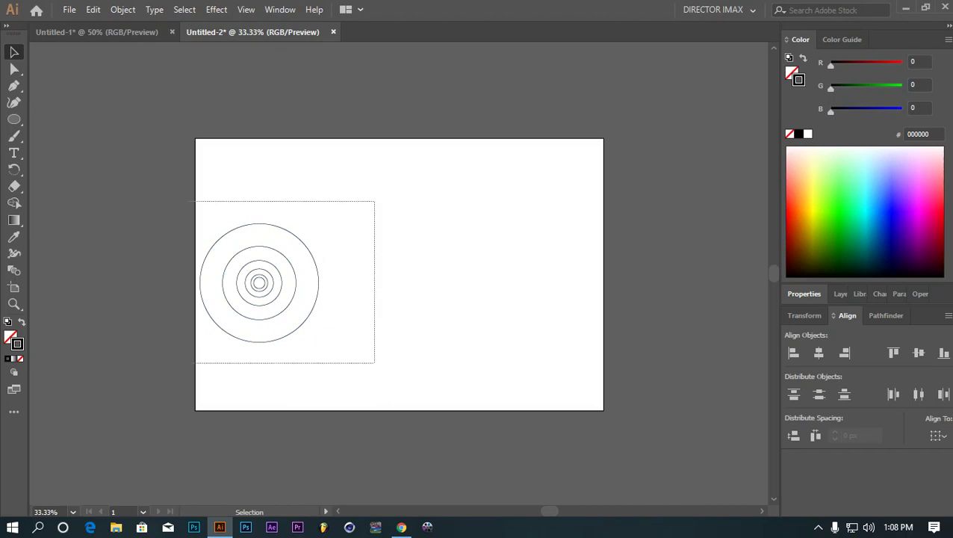
pyautogui.hotkey('ctrl', 'shift', 'a')
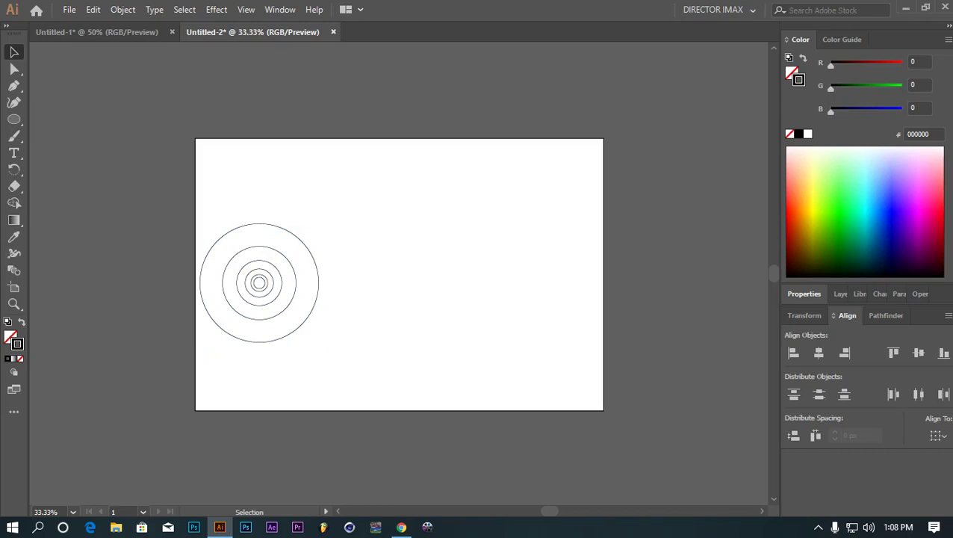
pyautogui.moveTo(353, 212); pyautogui.dragTo(195, 357)
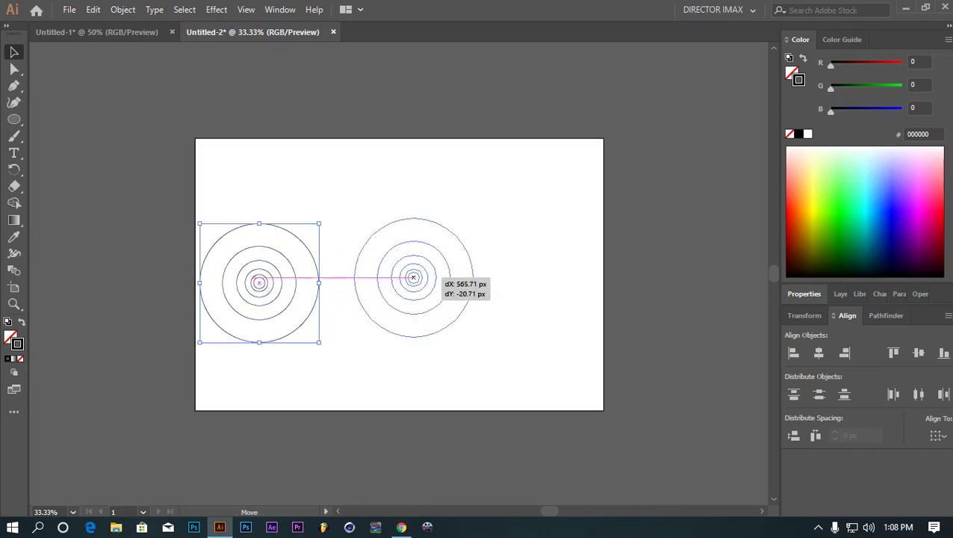
pyautogui.moveTo(258, 282); pyautogui.dragTo(413, 277)
pyautogui.hotkey('ctrl', 'shift', 'a')
# In Untitled-1, select the apple artwork and undo the merge to restore the construction circles.
pyautogui.hotkey('ctrl', 'Tab')
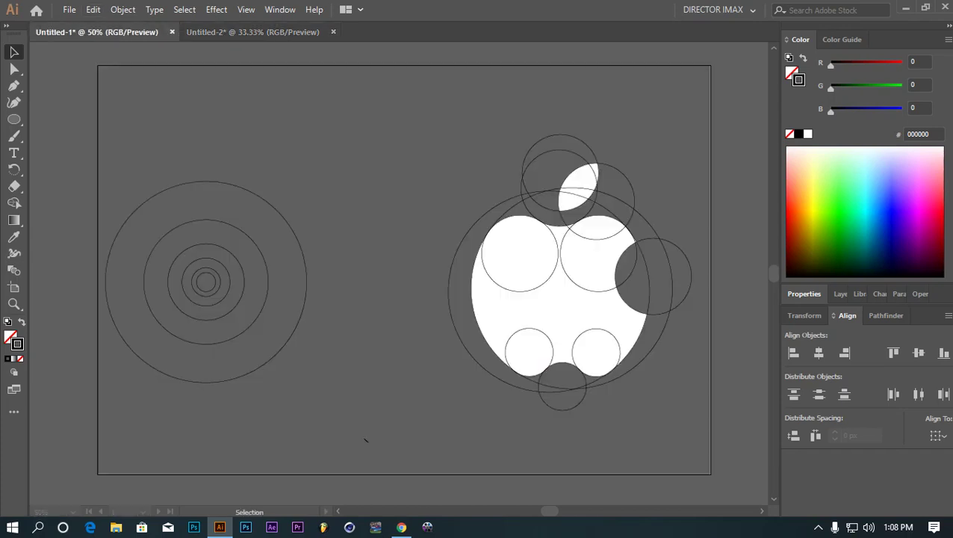
pyautogui.hotkey('ctrl', '-')
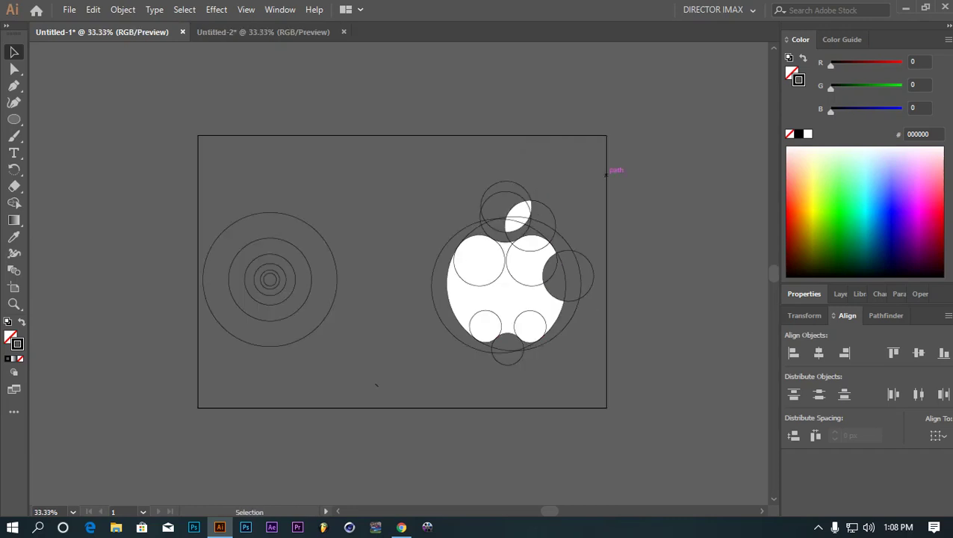
pyautogui.moveTo(609, 163); pyautogui.dragTo(395, 374)
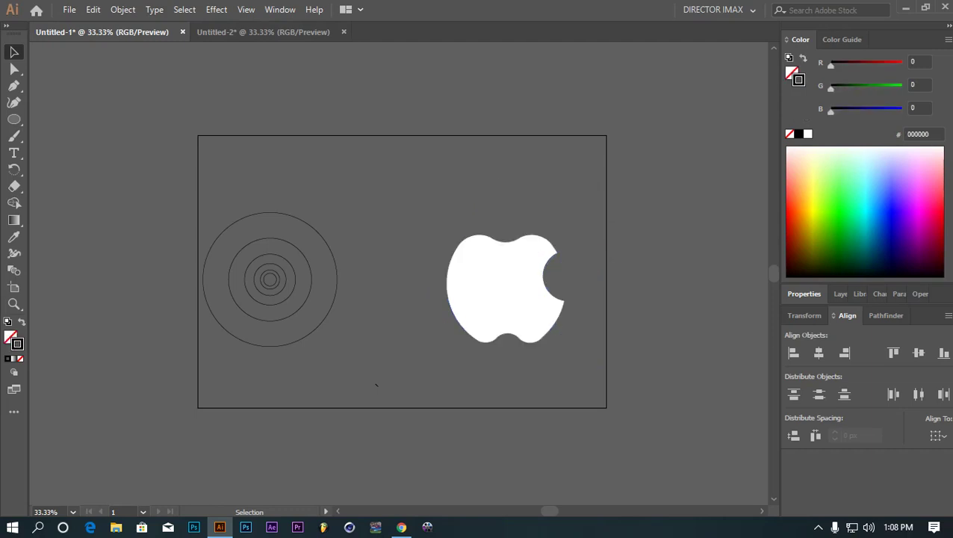
pyautogui.hotkey('ctrl', 'z')
# Select only the leaf and lock it with Object > Lock > Selection.
pyautogui.hotkey('ctrl', 'shift', 'a')
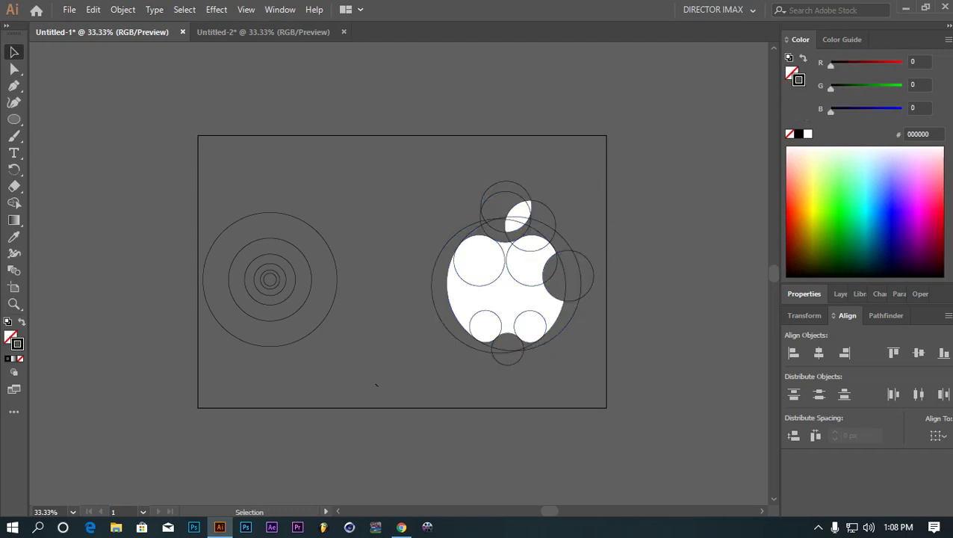
pyautogui.click(518, 214)
pyautogui.click(122, 9)
pyautogui.moveTo(174, 88)
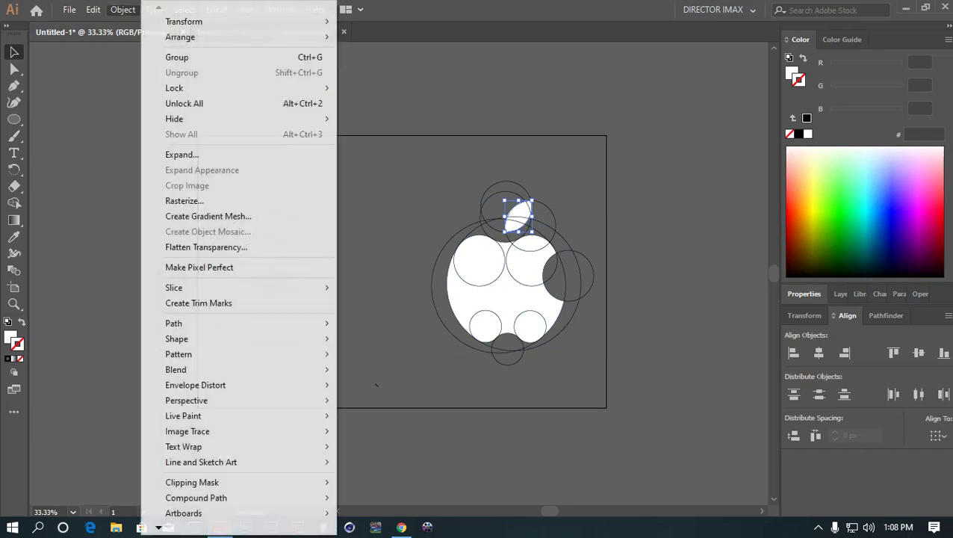
pyautogui.click(377, 88)
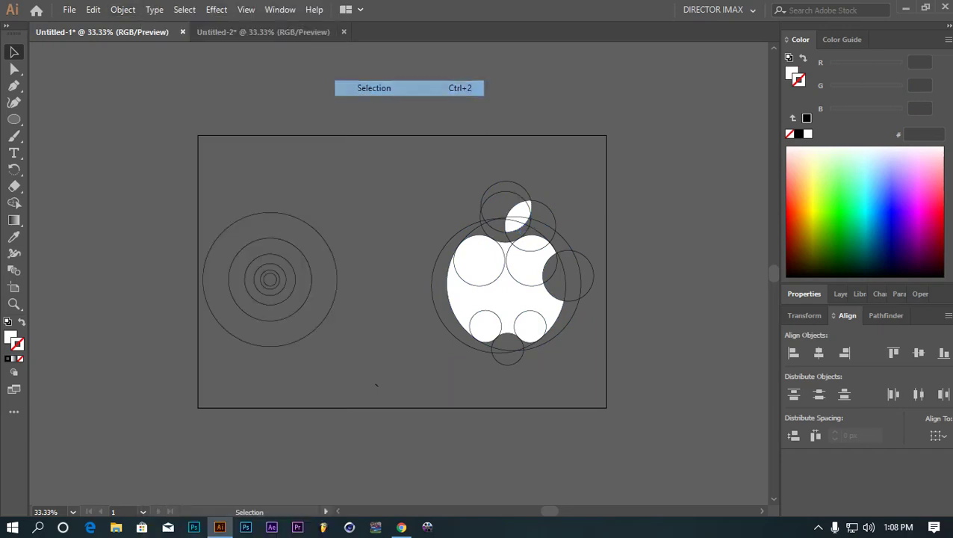
# Select all unlocked paths and remove the construction circles, leaving the white apple.
pyautogui.hotkey('ctrl', 'a')
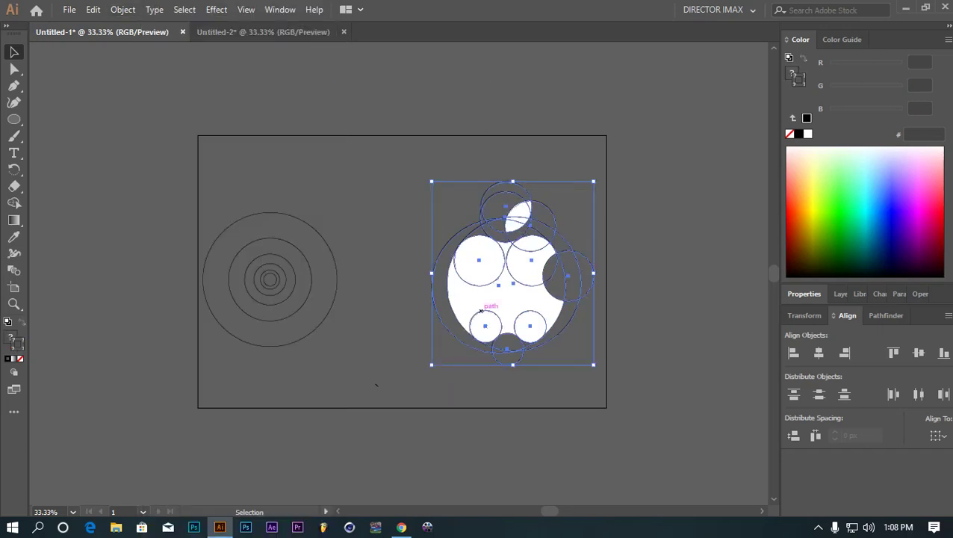
pyautogui.click(487, 307)
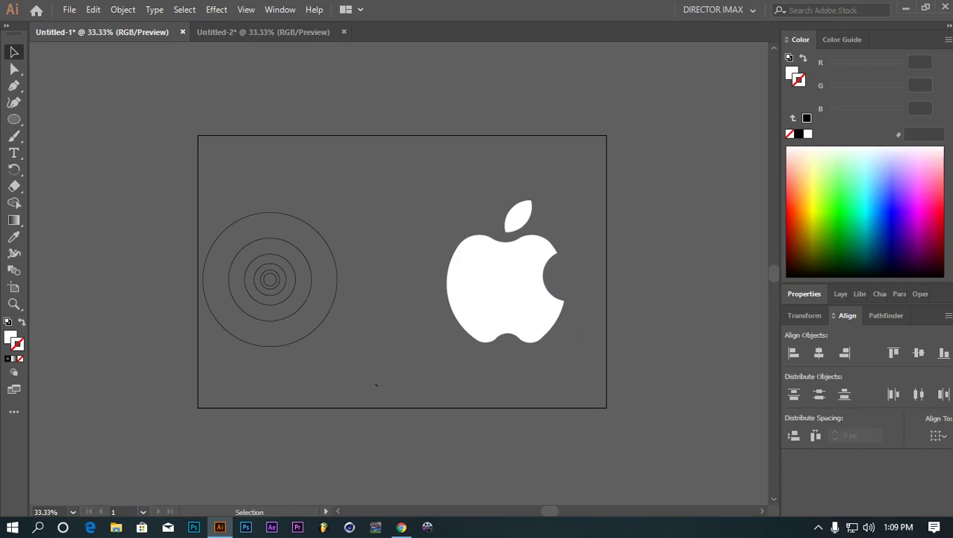
pyautogui.hotkey('ctrl', '+')
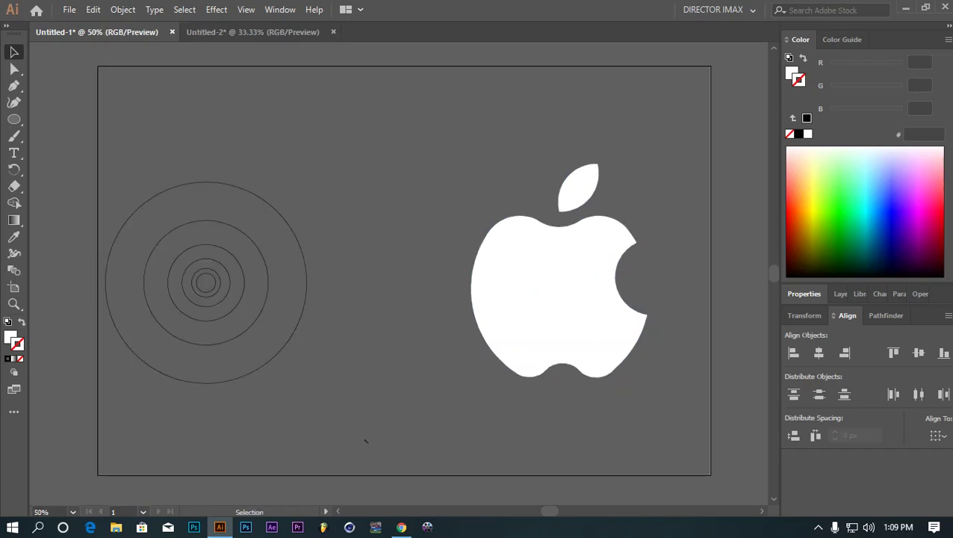
# In Untitled-2, select a middle circle of the concentric guide set.
pyautogui.hotkey('ctrl', 'a')
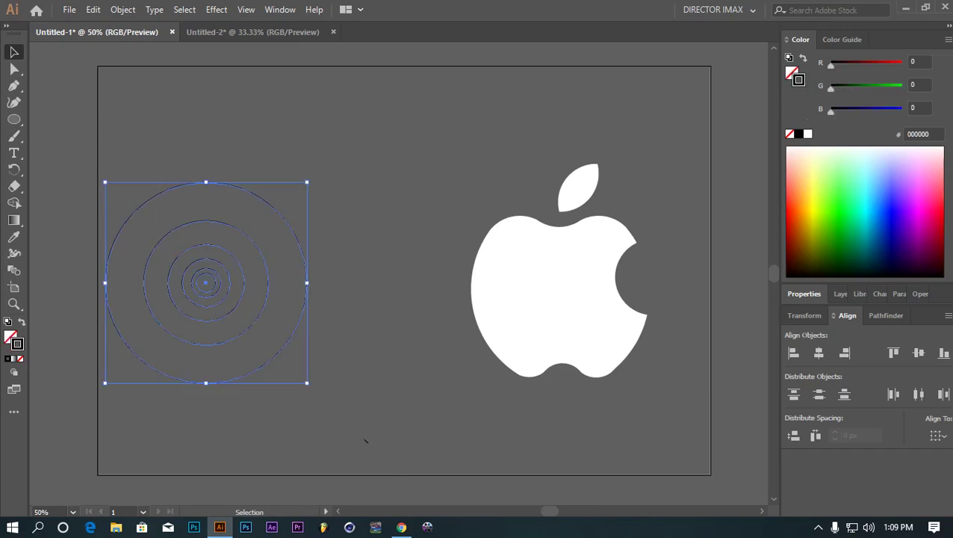
pyautogui.hotkey('ctrl', 'Tab')
pyautogui.hotkey('ctrl', 'Tab')
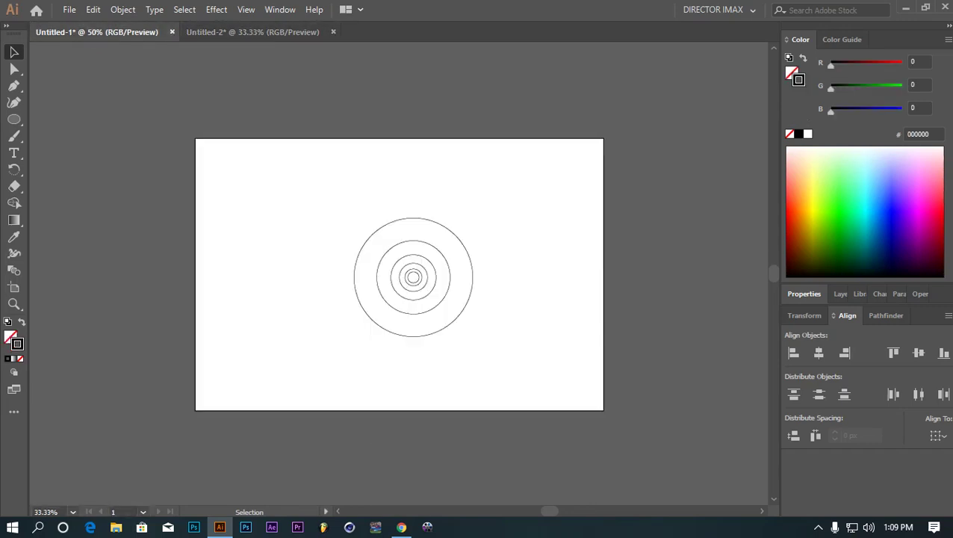
pyautogui.click(365, 440)
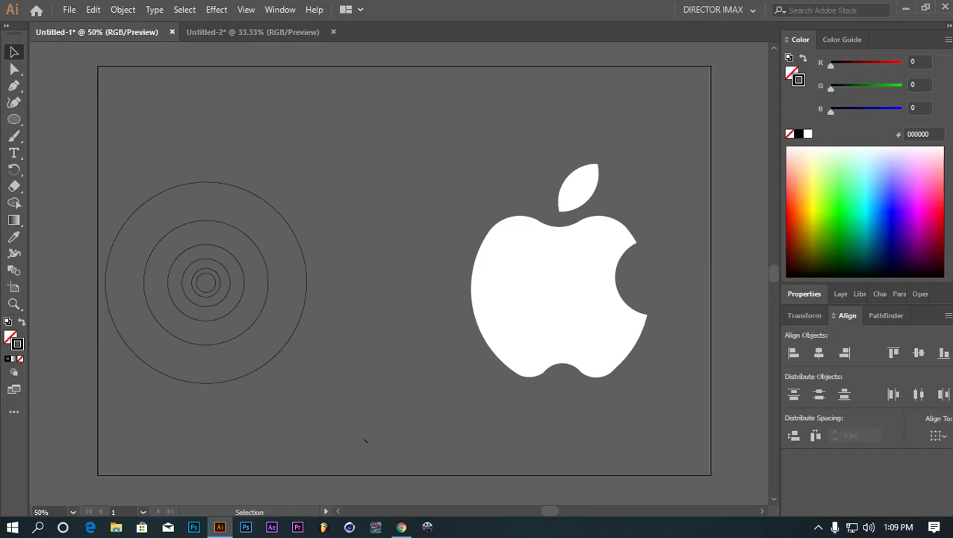
pyautogui.click(235, 255)
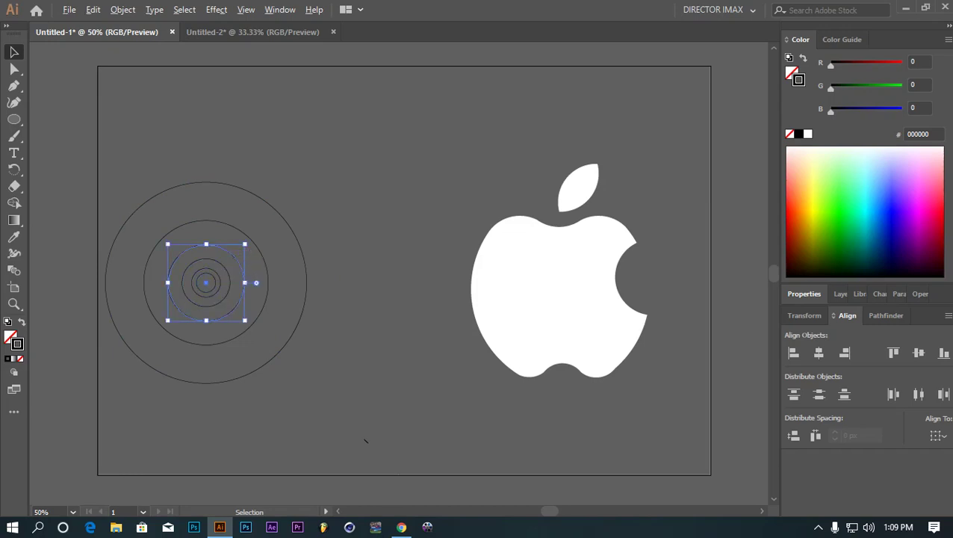
# Copy the middle guide circle onto the apple's bite, upper-left and upper-right lobes.
pyautogui.moveTo(244, 282); pyautogui.dragTo(652, 276)
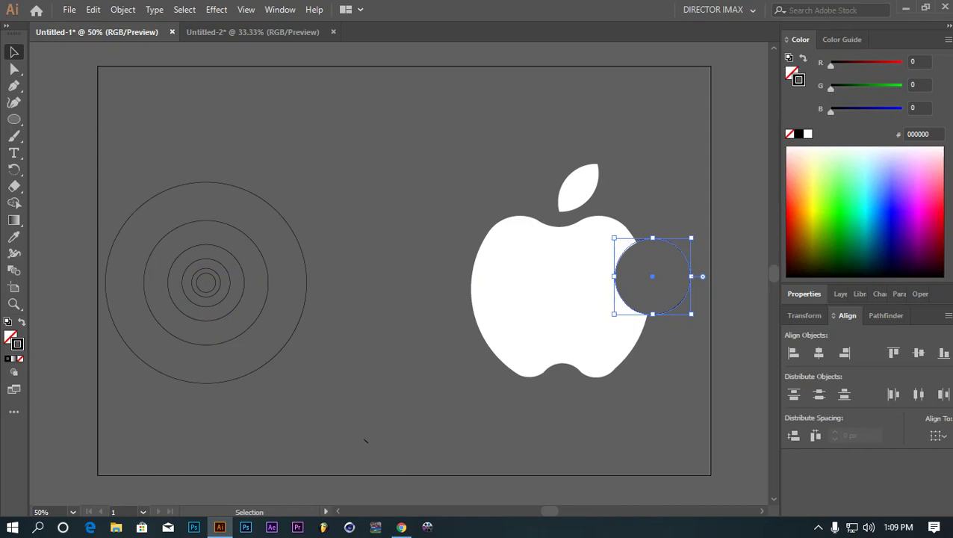
pyautogui.click(235, 255)
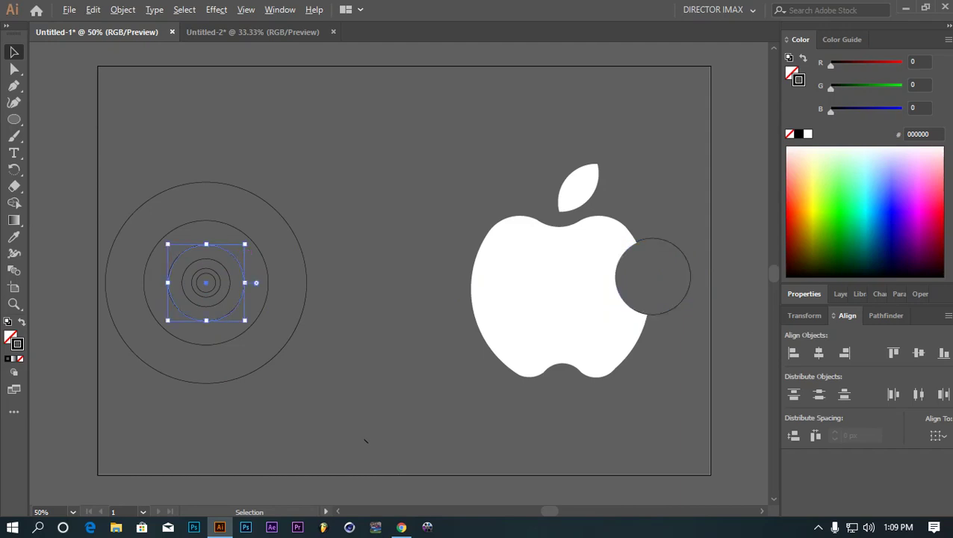
pyautogui.moveTo(206, 282); pyautogui.dragTo(520, 254)
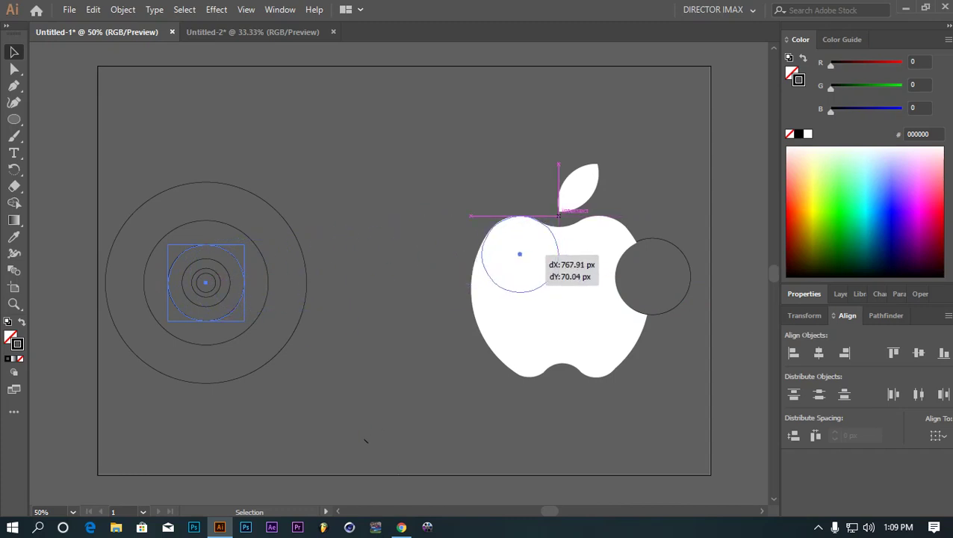
pyautogui.moveTo(558, 215); pyautogui.dragTo(558, 215)
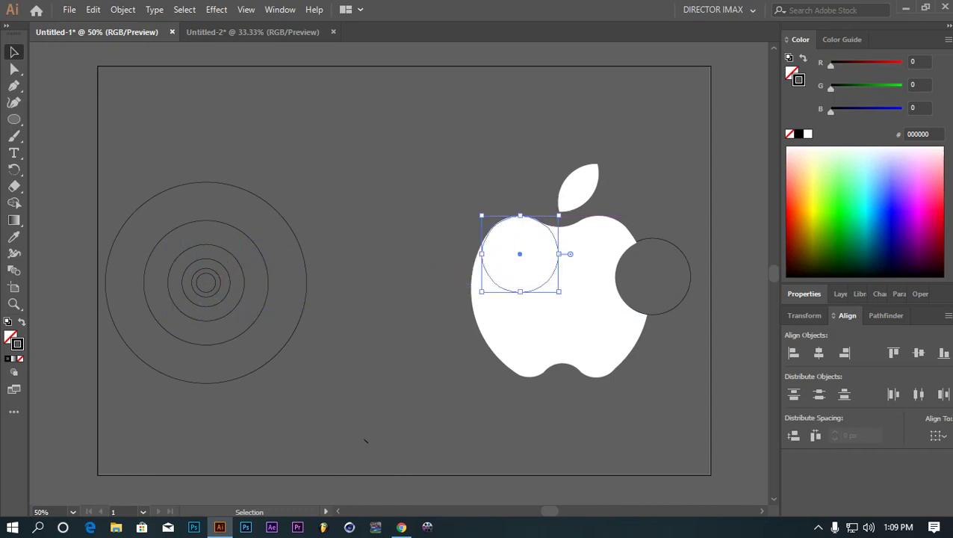
pyautogui.moveTo(520, 254); pyautogui.dragTo(599, 254)
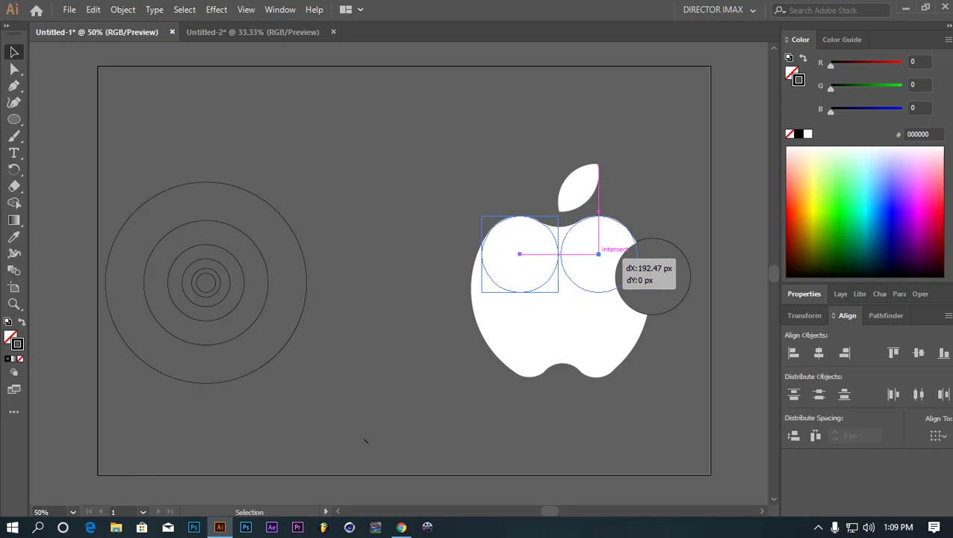
pyautogui.moveTo(598, 254); pyautogui.dragTo(598, 254)
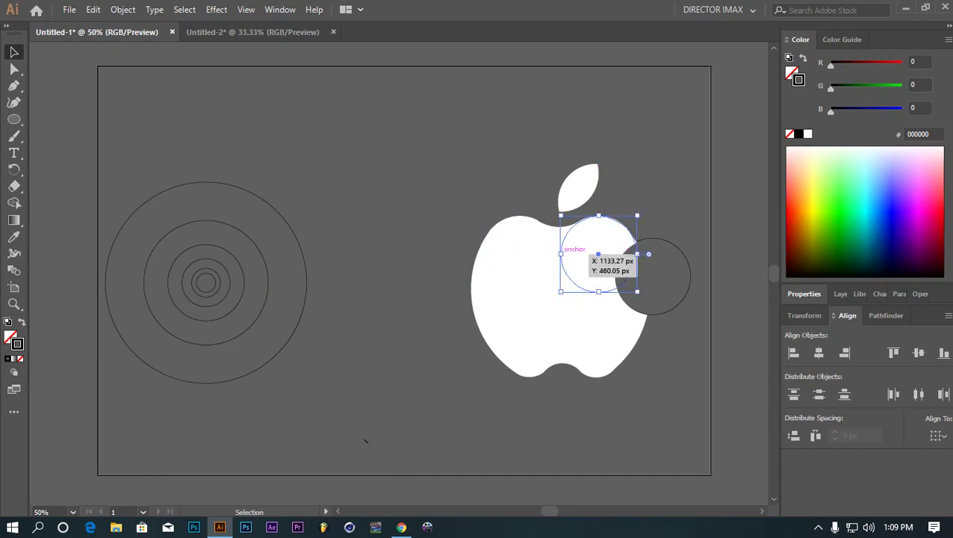
# Place copies of the smaller inner guide circle at the apple's lower-left and lower-right edges.
pyautogui.click(234, 254)
pyautogui.click(226, 268)
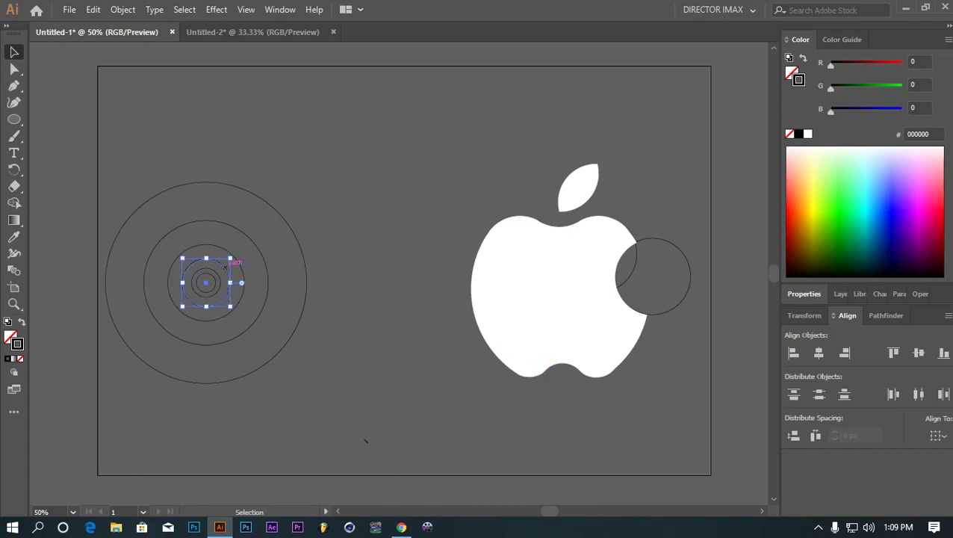
pyautogui.moveTo(216, 278); pyautogui.dragTo(481, 306)
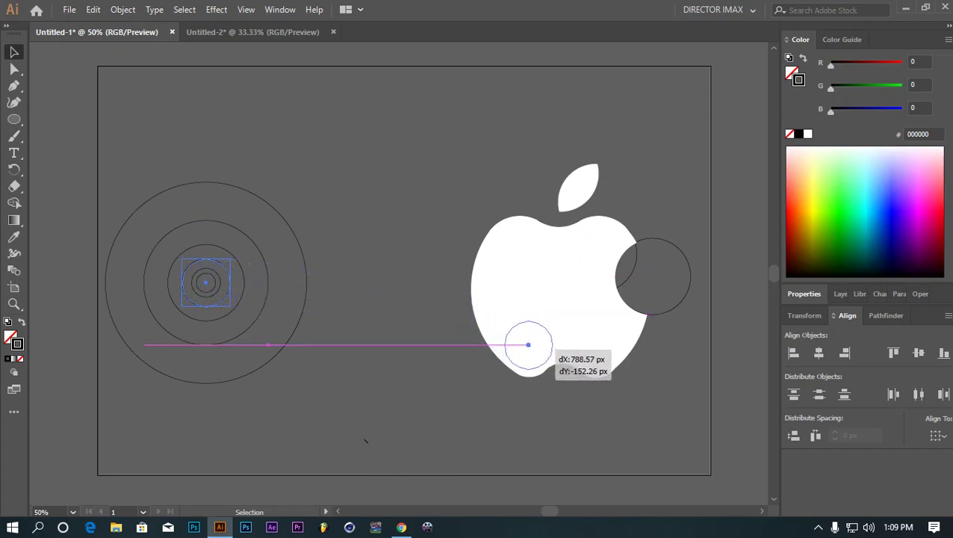
pyautogui.moveTo(481, 306); pyautogui.dragTo(504, 328)
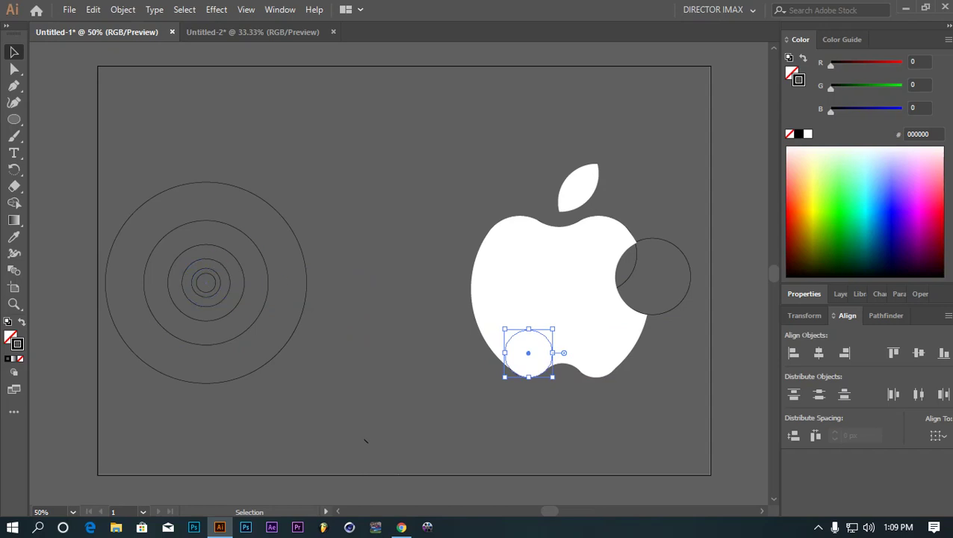
pyautogui.hotkey('ctrl', 'z')
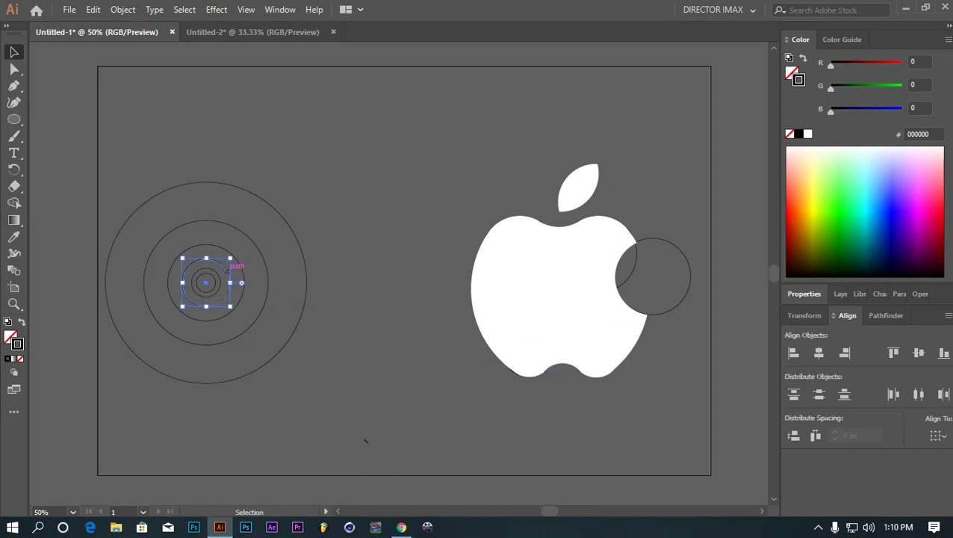
pyautogui.moveTo(206, 282); pyautogui.dragTo(594, 352)
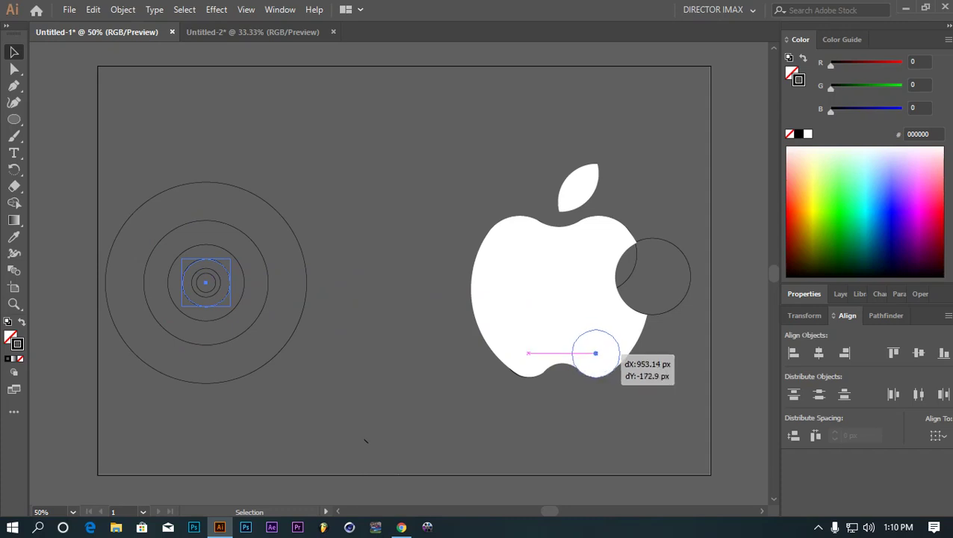
pyautogui.moveTo(595, 352); pyautogui.dragTo(595, 353)
pyautogui.hotkey('ctrl', 'z')
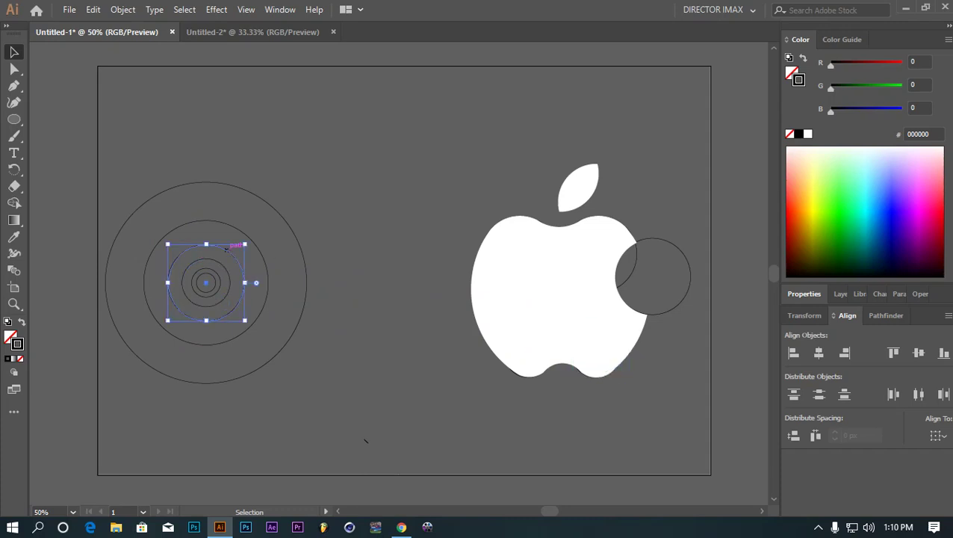
# Bring a medium guide circle down and centre it under the apple's bottom notch.
pyautogui.moveTo(244, 320); pyautogui.dragTo(602, 439)
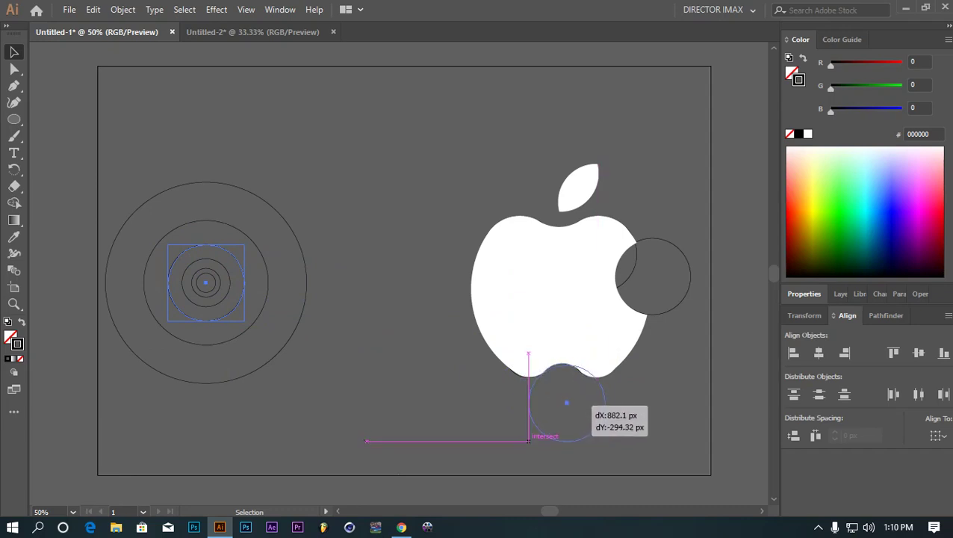
pyautogui.moveTo(602, 438); pyautogui.dragTo(596, 438)
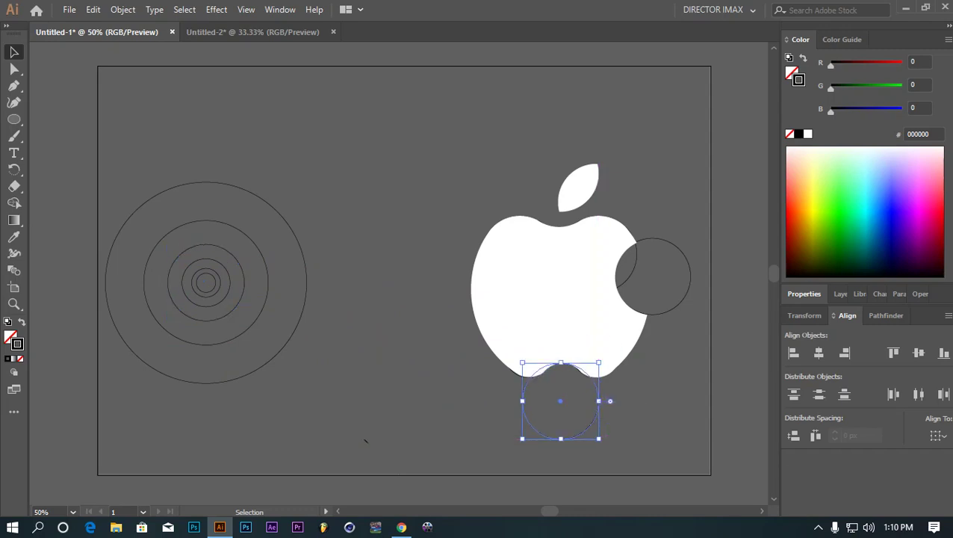
pyautogui.press('a')
pyautogui.hotkey('ctrl', 'y')
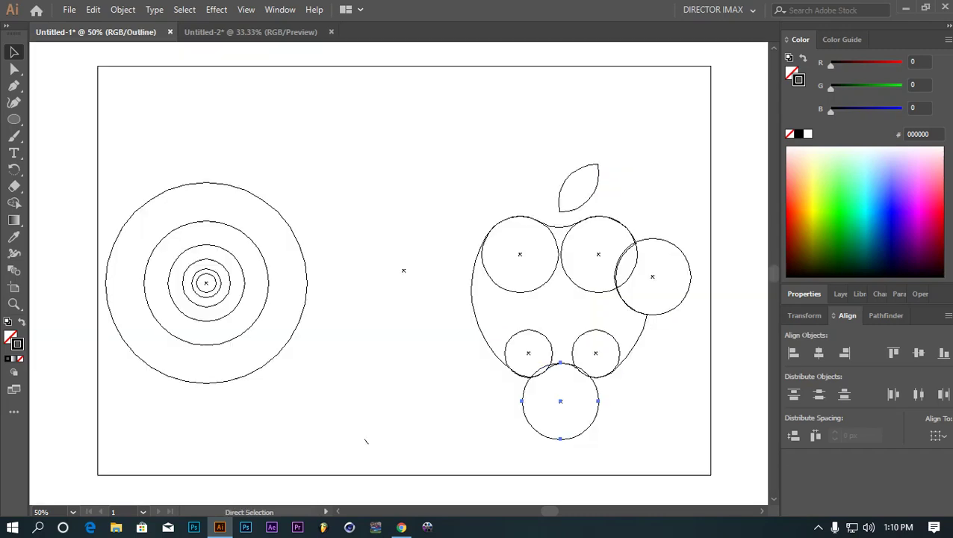
pyautogui.hotkey('ctrl', '=')
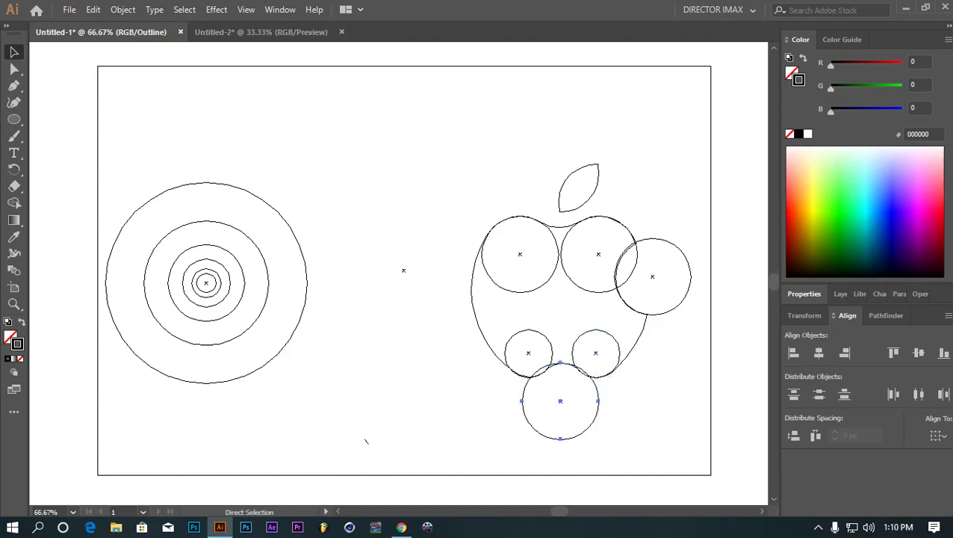
pyautogui.hotkey('ctrl', '=')
pyautogui.press('k')
pyautogui.hotkey('ctrl', '=')
pyautogui.hotkey('ctrl', '=')
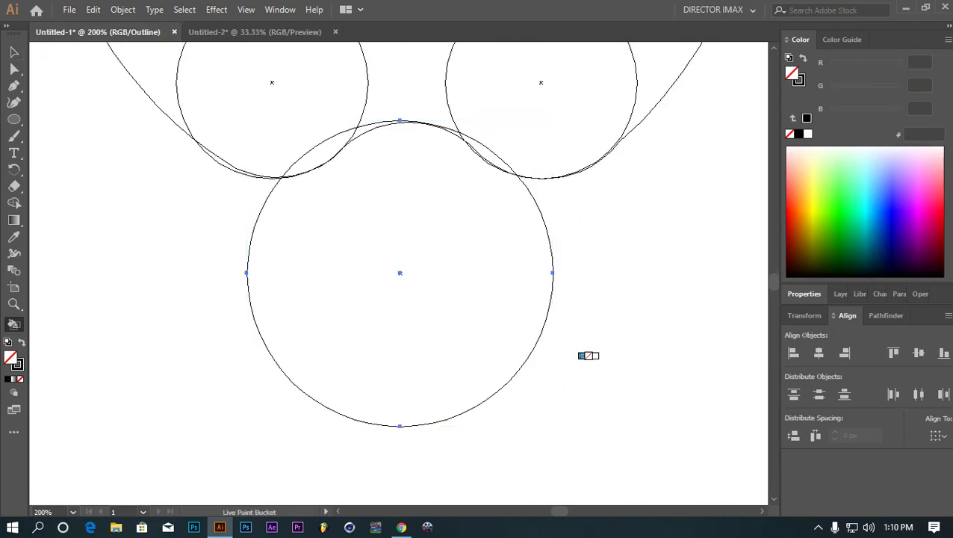
pyautogui.press(',')
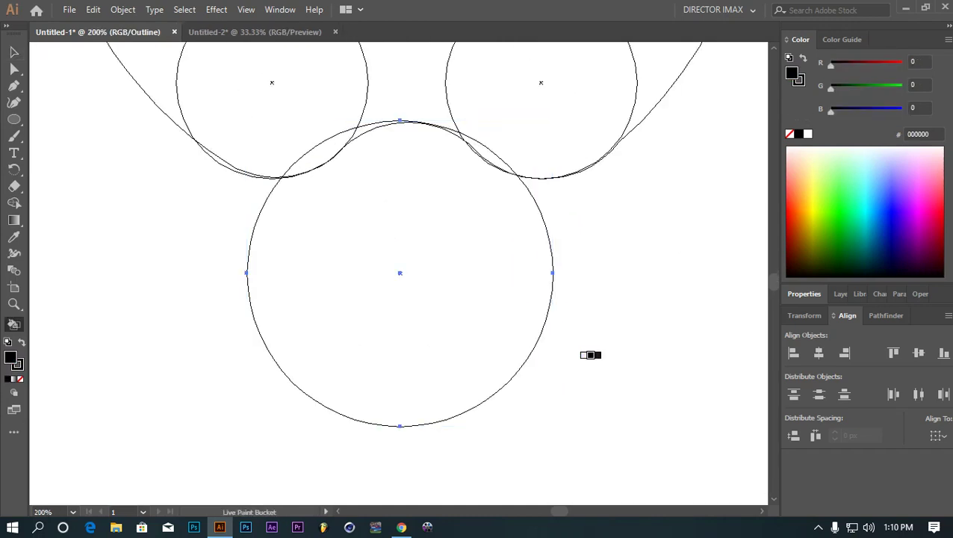
pyautogui.press('Delete')
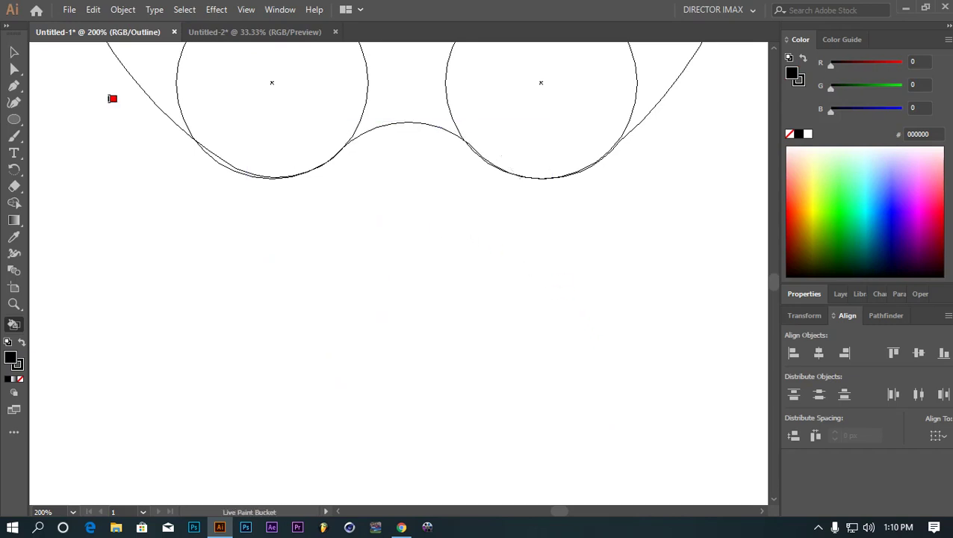
pyautogui.click(92, 9)
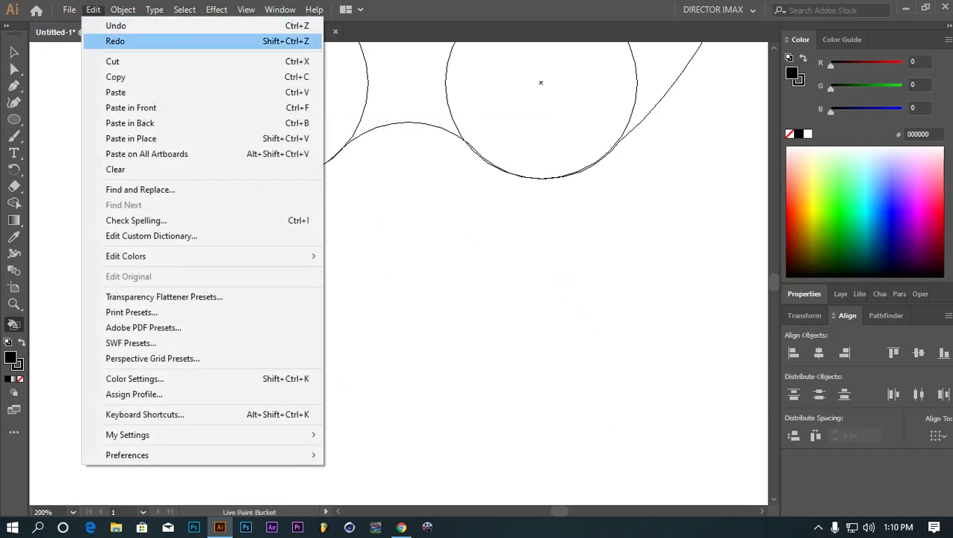
pyautogui.click(115, 41)
# Restore the deleted bottom circle and nudge it slightly lower with the arrow keys.
pyautogui.click(13, 52)
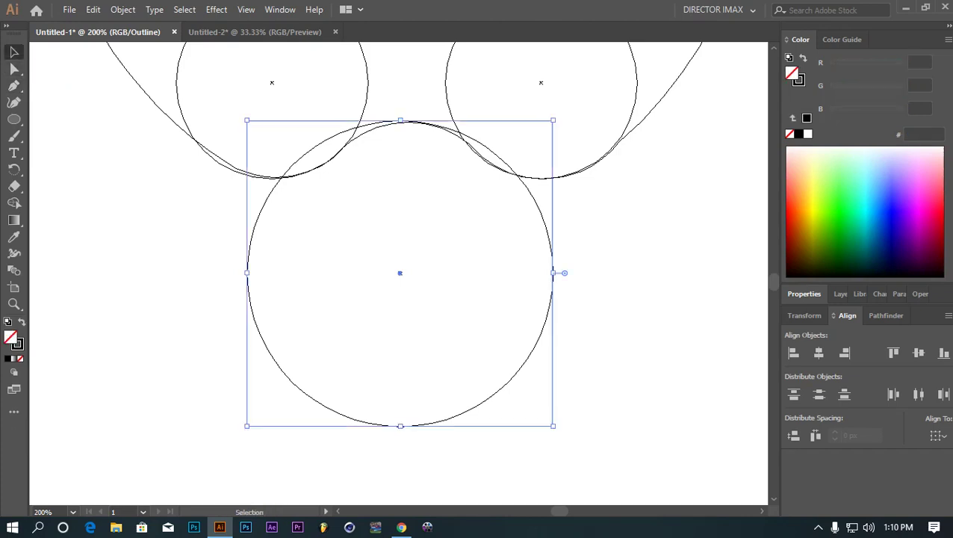
pyautogui.moveTo(401, 119); pyautogui.dragTo(404, 122)
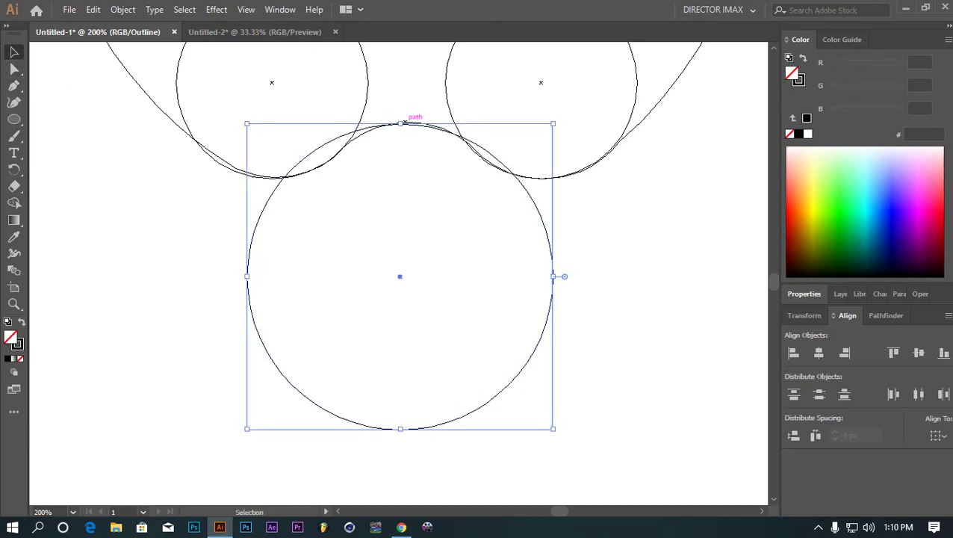
pyautogui.press('Down')
pyautogui.press('Down')
pyautogui.press('Down')
pyautogui.press('Right')
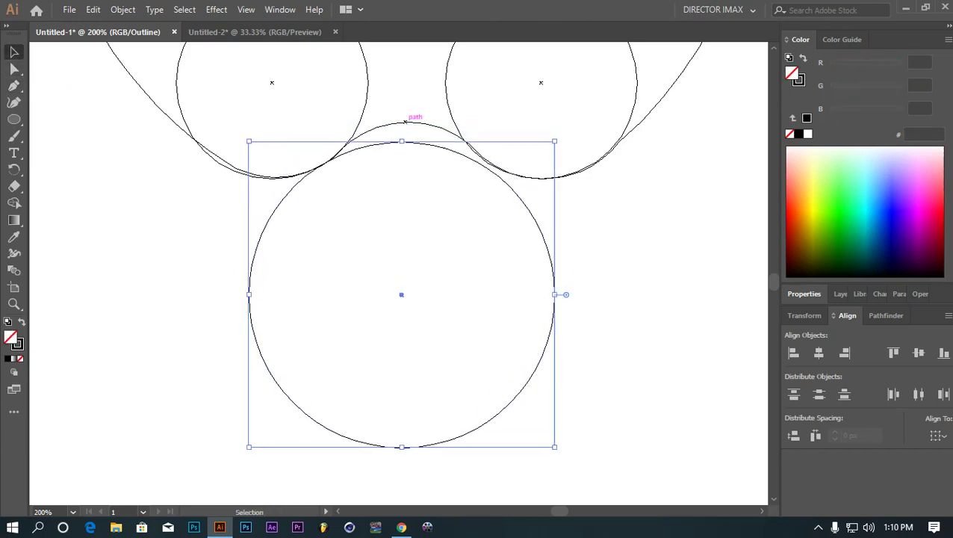
pyautogui.press('Right')
pyautogui.press('Right')
pyautogui.press('Right')
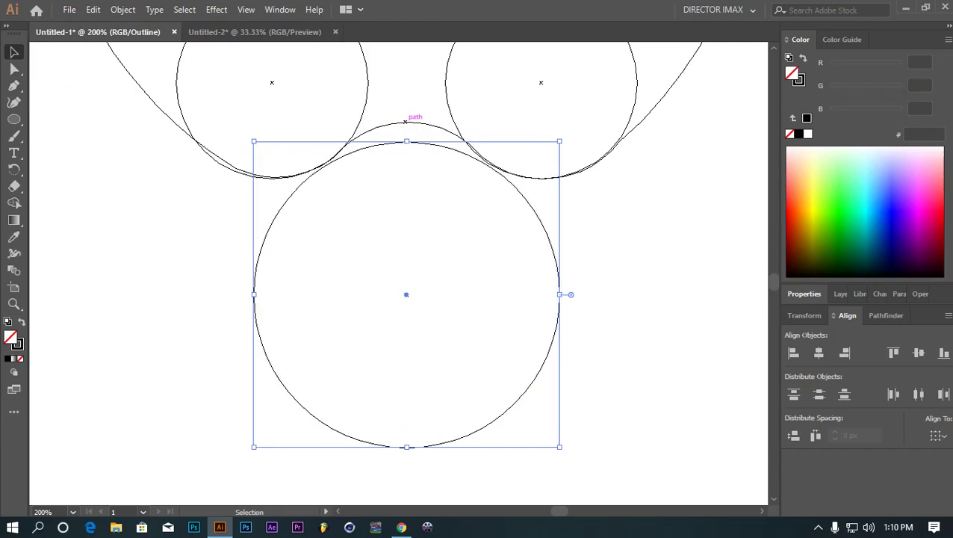
pyautogui.press('Up')
pyautogui.press('Up')
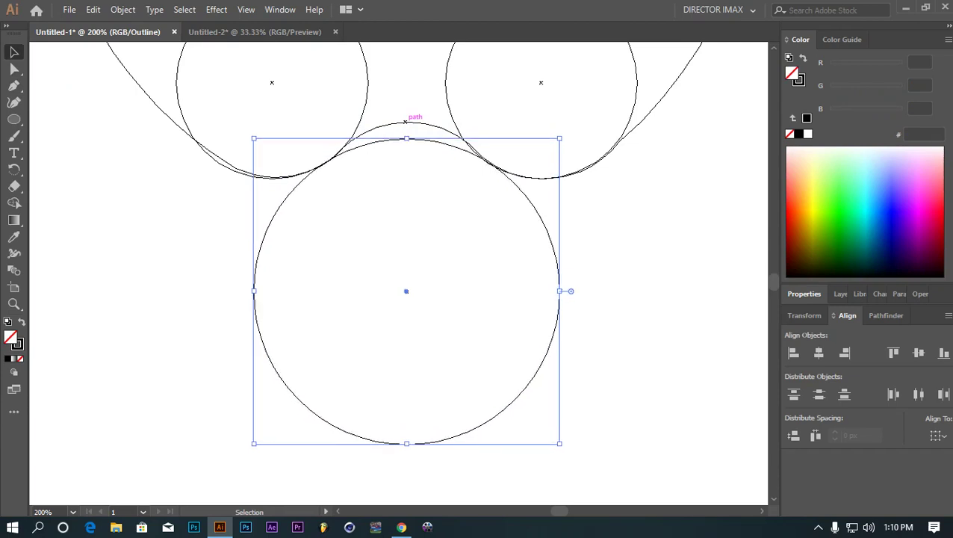
pyautogui.press('Up')
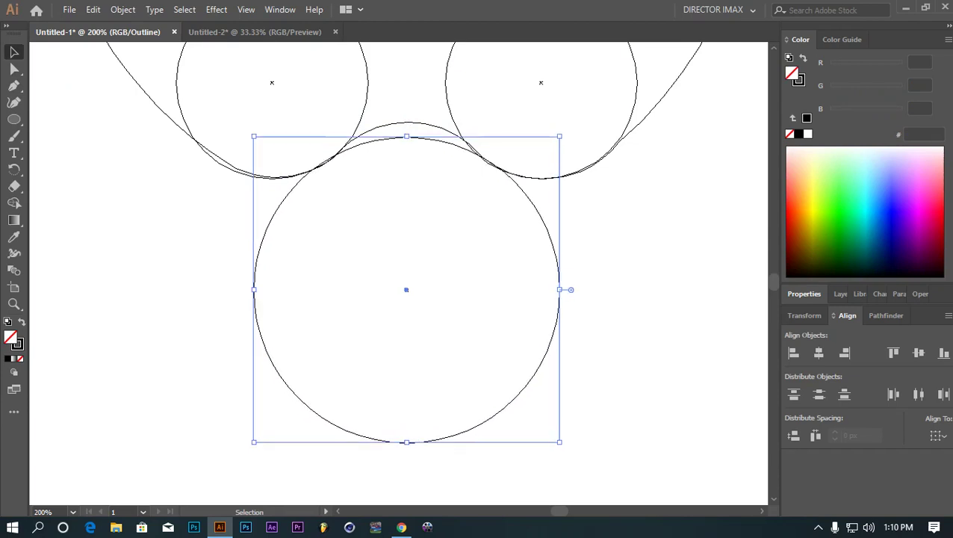
# Check the two small lower-corner circles and nudge the large bottom circle down one more step.
pyautogui.click(447, 76)
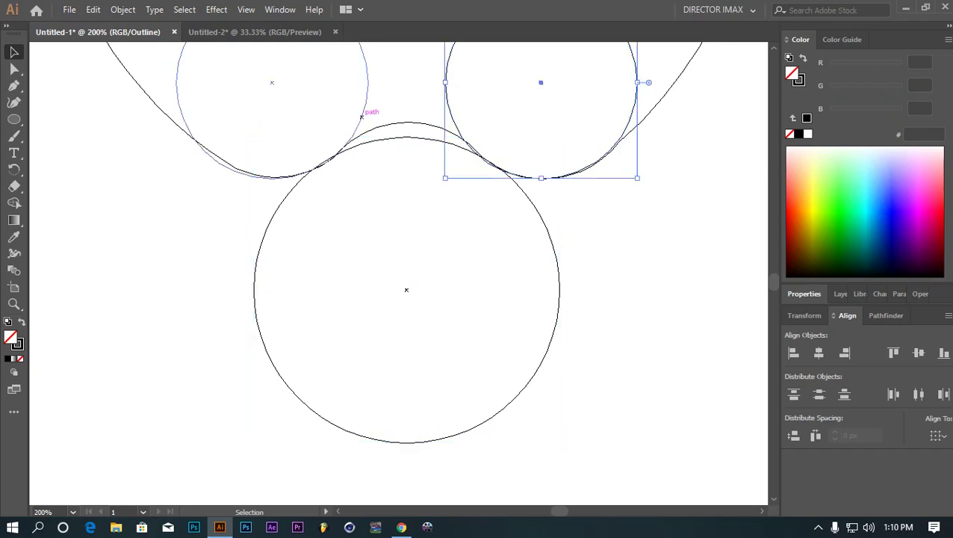
pyautogui.click(363, 110)
pyautogui.moveTo(340, 87); pyautogui.dragTo(508, 92)
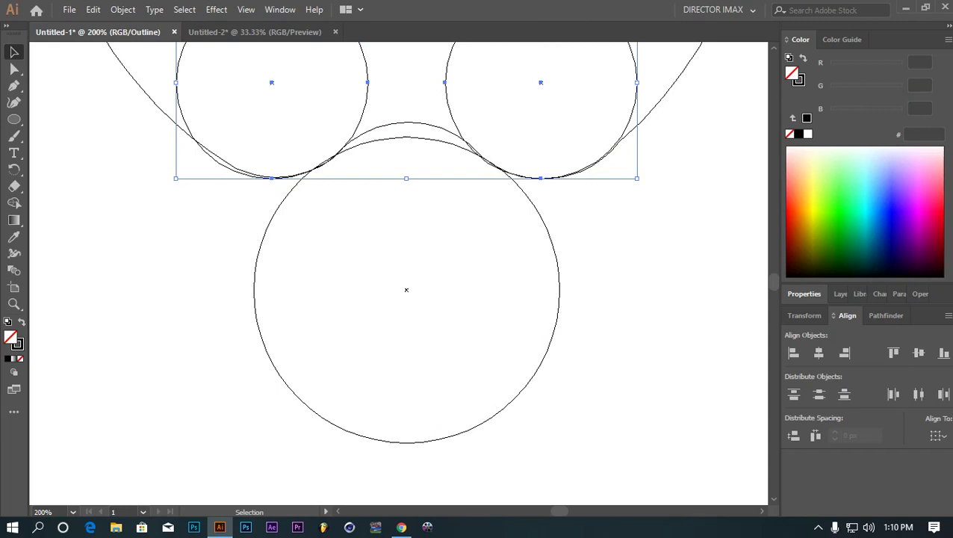
pyautogui.click(399, 137)
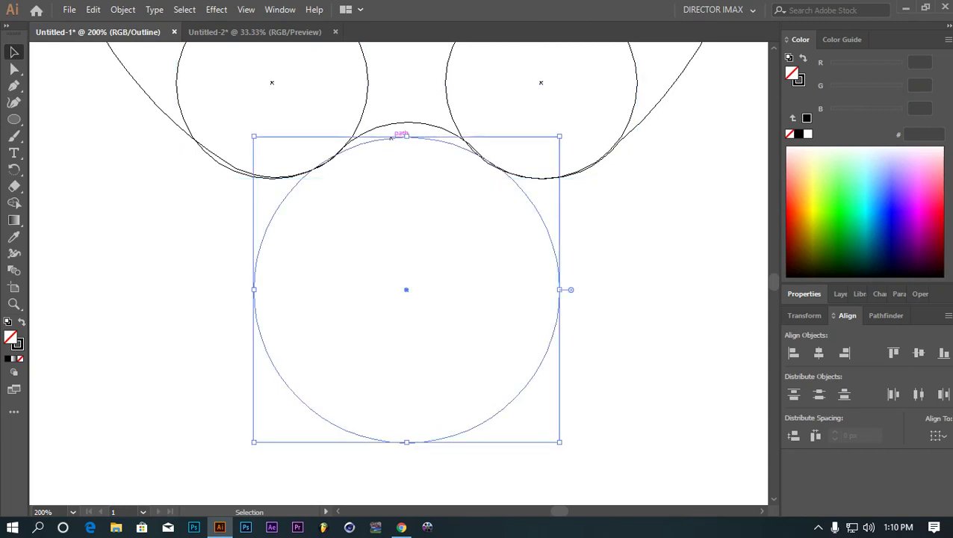
pyautogui.press('Down')
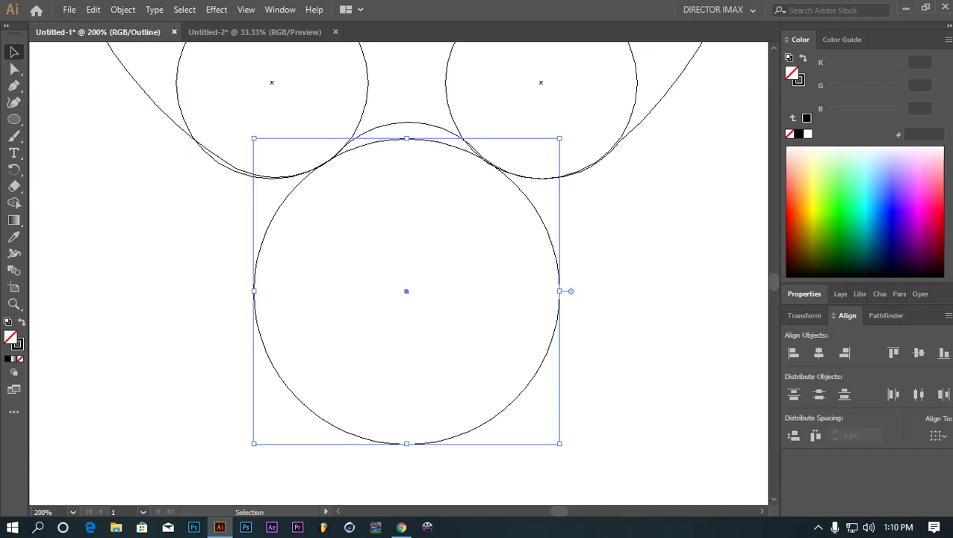
pyautogui.click(445, 92)
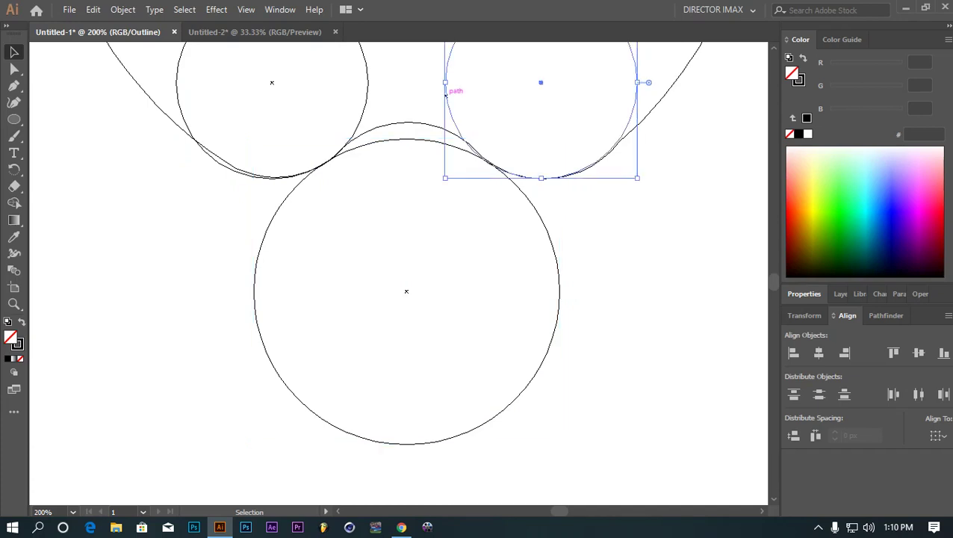
pyautogui.click(368, 88)
pyautogui.press('a')
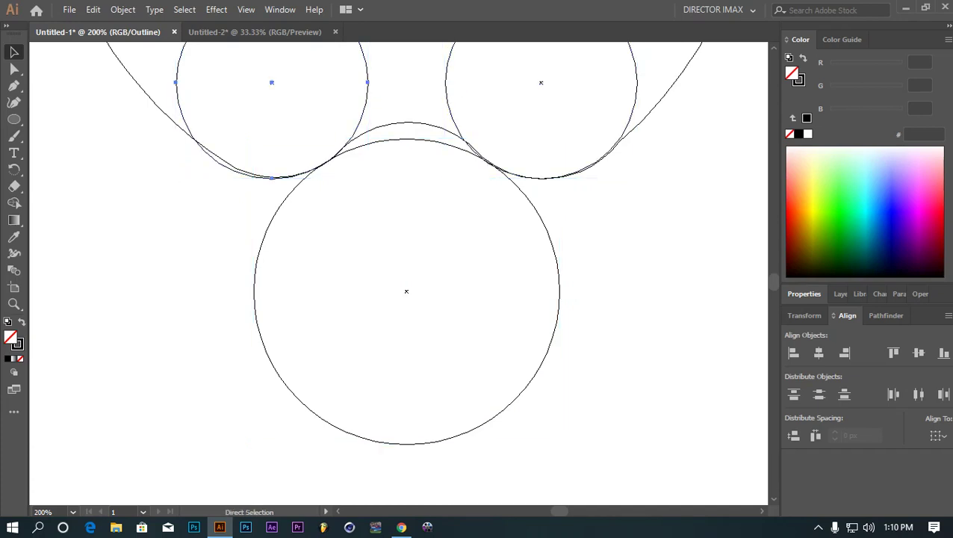
pyautogui.hotkey('ctrl', '-')
pyautogui.hotkey('ctrl', '-')
pyautogui.hotkey('ctrl', '-')
pyautogui.hotkey('ctrl', '-')
# Switch back to Preview, find the small circle on the apple's bottom edge, and delete it.
pyautogui.hotkey('ctrl', '+')
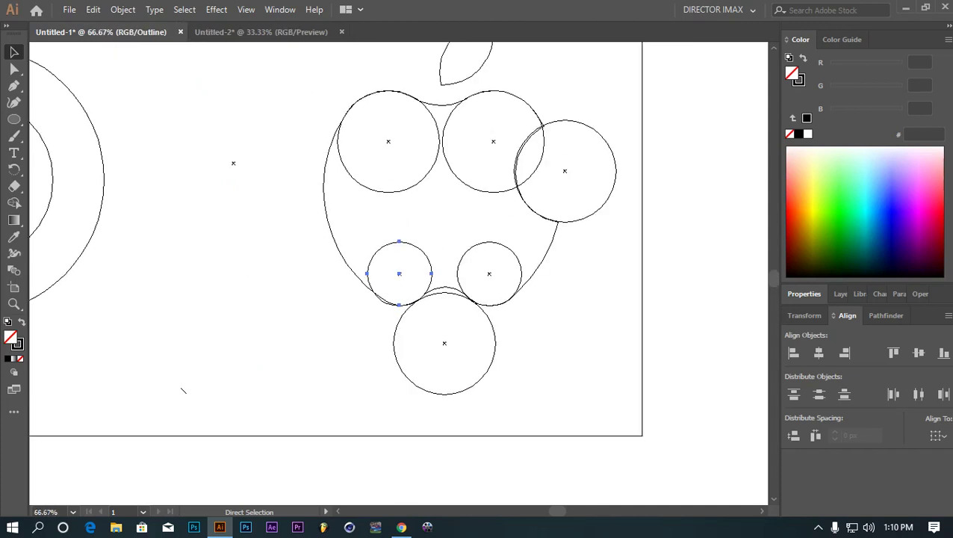
pyautogui.press('ctrl')
pyautogui.hotkey('ctrl', 'y')
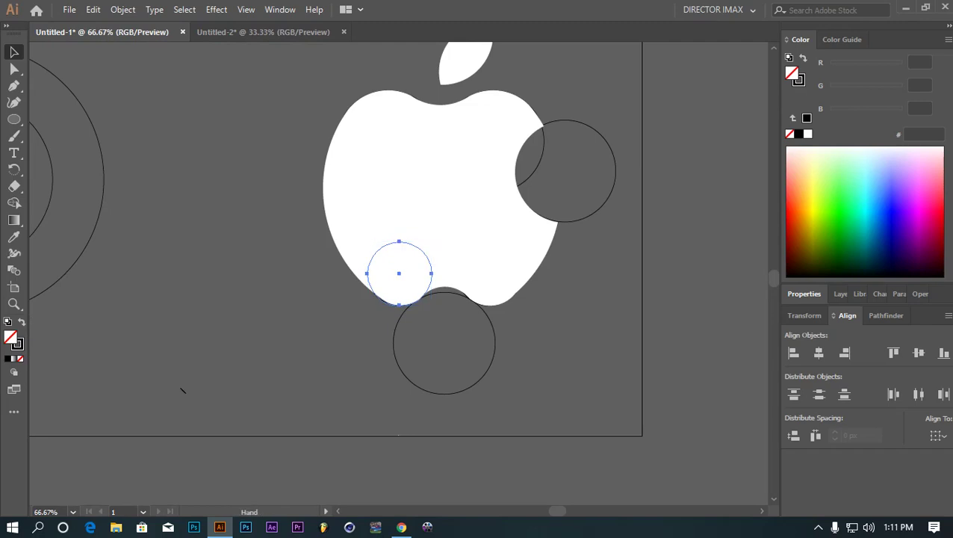
pyautogui.moveTo(183, 336); pyautogui.dragTo(128, 493)
pyautogui.press('space')
pyautogui.press('l')
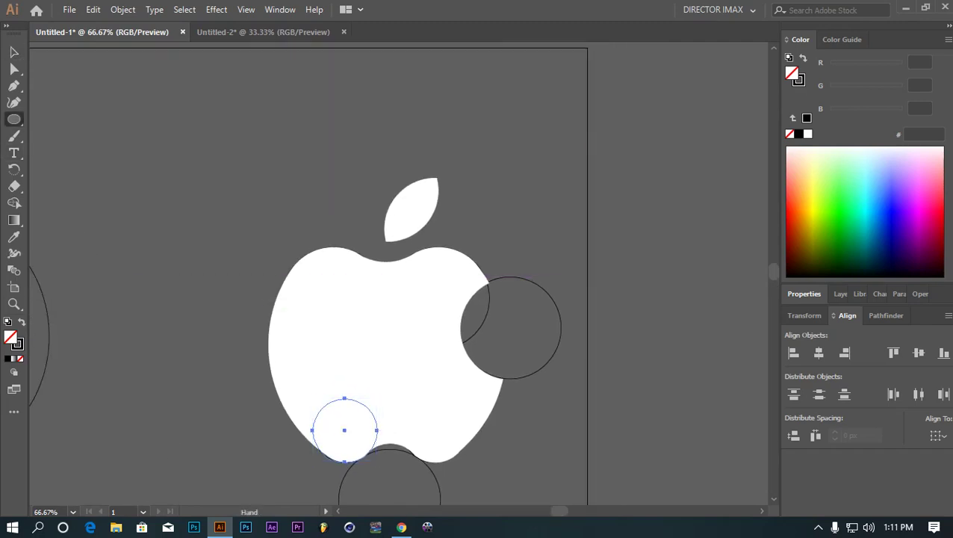
pyautogui.press('v')
pyautogui.moveTo(129, 276); pyautogui.dragTo(403, 245)
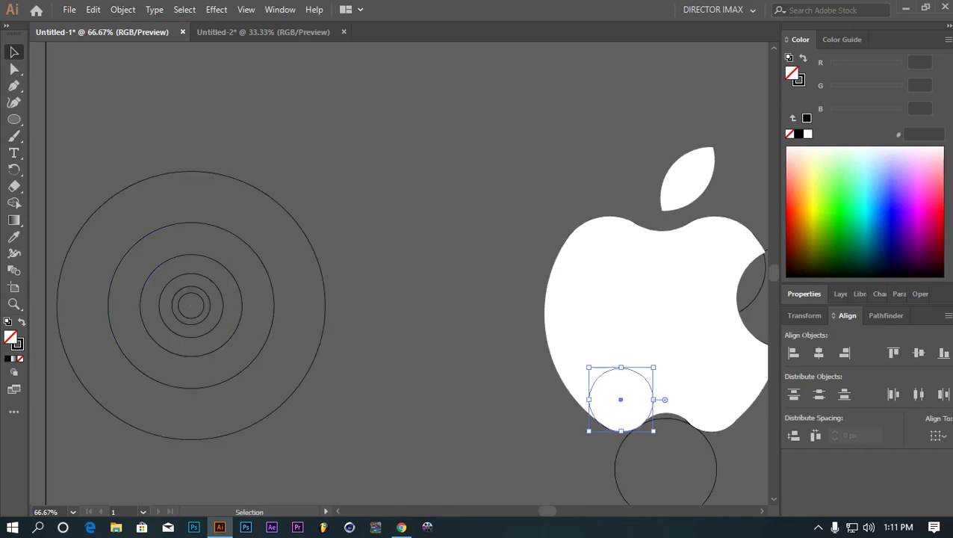
pyautogui.press('Delete')
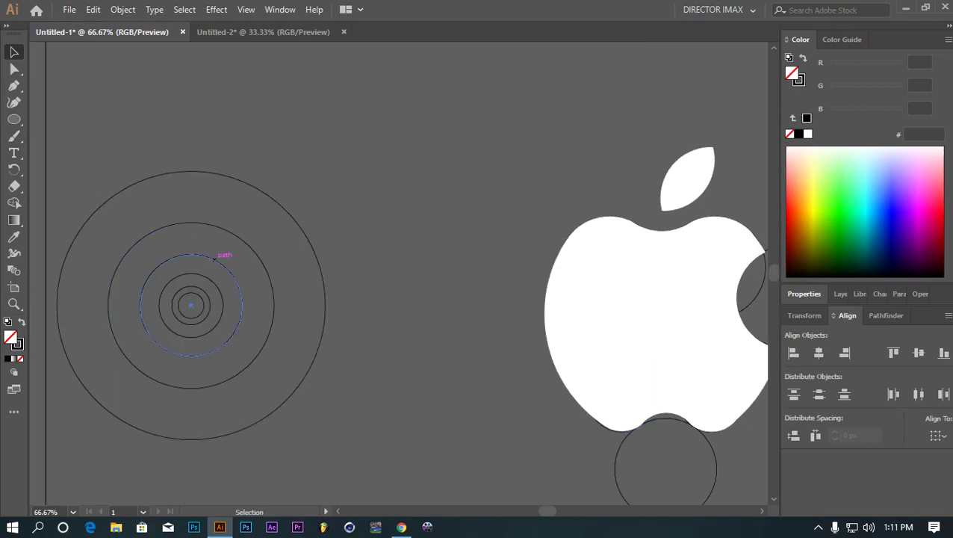
# Drag an inner guide circle over the leaf and switch to Outline view.
pyautogui.click(213, 259)
pyautogui.moveTo(192, 305); pyautogui.dragTo(671, 188)
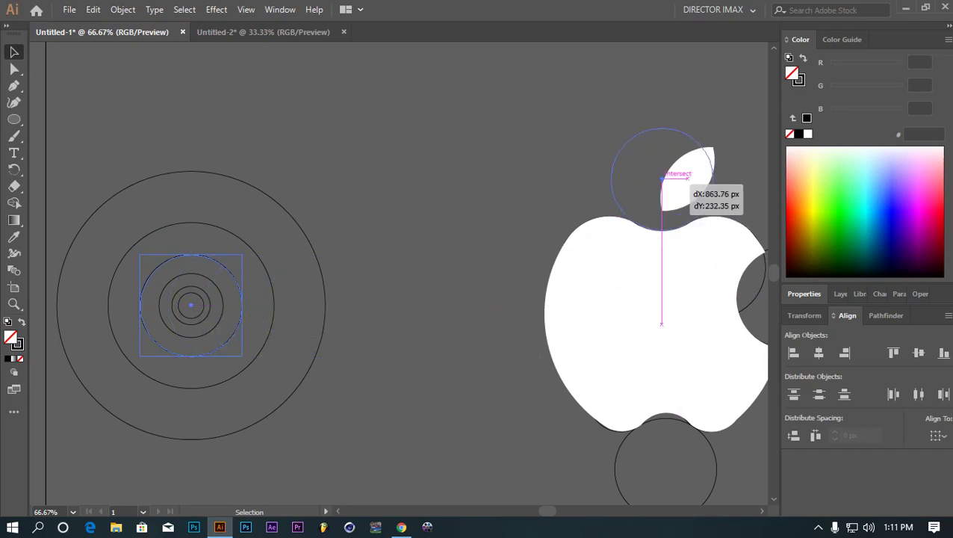
pyautogui.moveTo(671, 187); pyautogui.dragTo(662, 178)
pyautogui.hotkey('ctrl', '+')
pyautogui.hotkey('ctrl', '+')
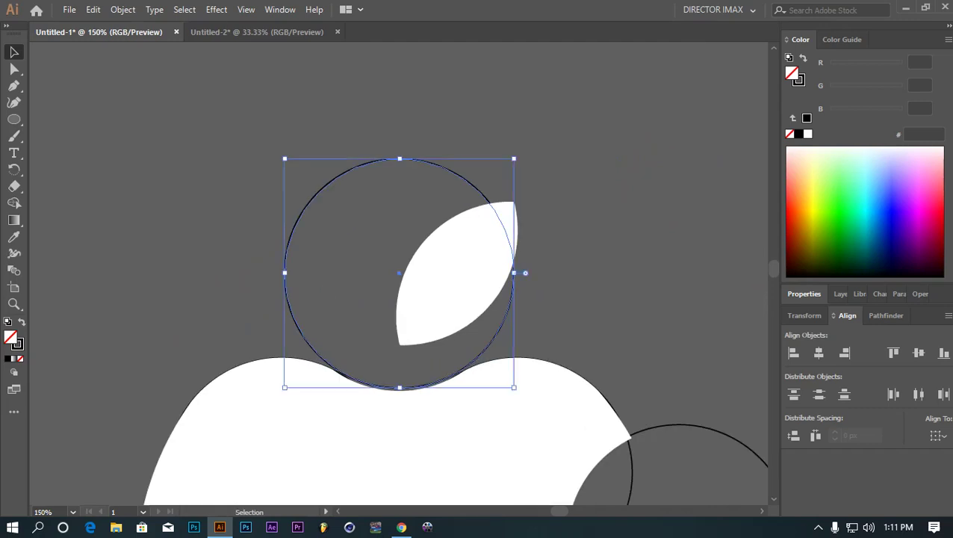
pyautogui.hotkey('ctrl', 'y')
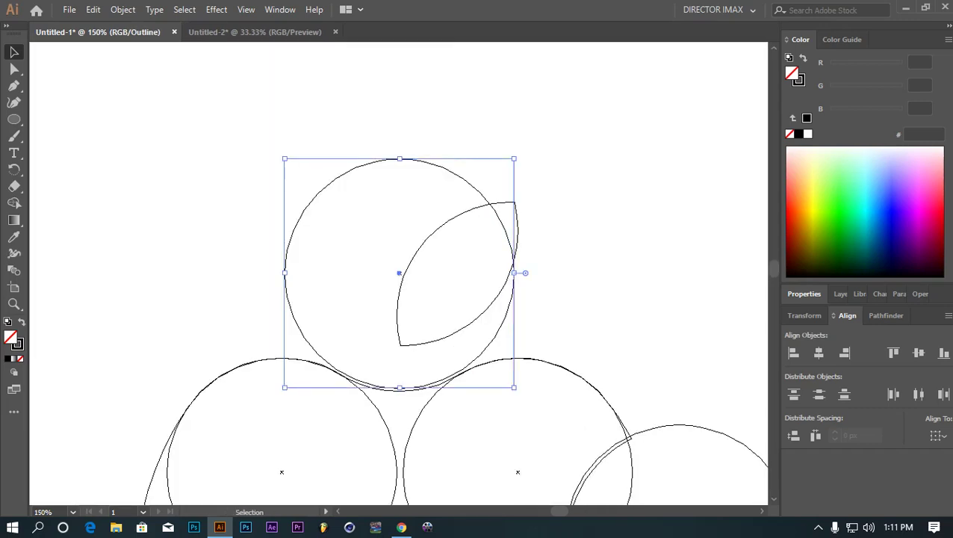
# Nudge the leaf circle with arrow keys until its edge traces the leaf's outer curve.
pyautogui.press('Down')
pyautogui.press('Down')
pyautogui.press('Down')
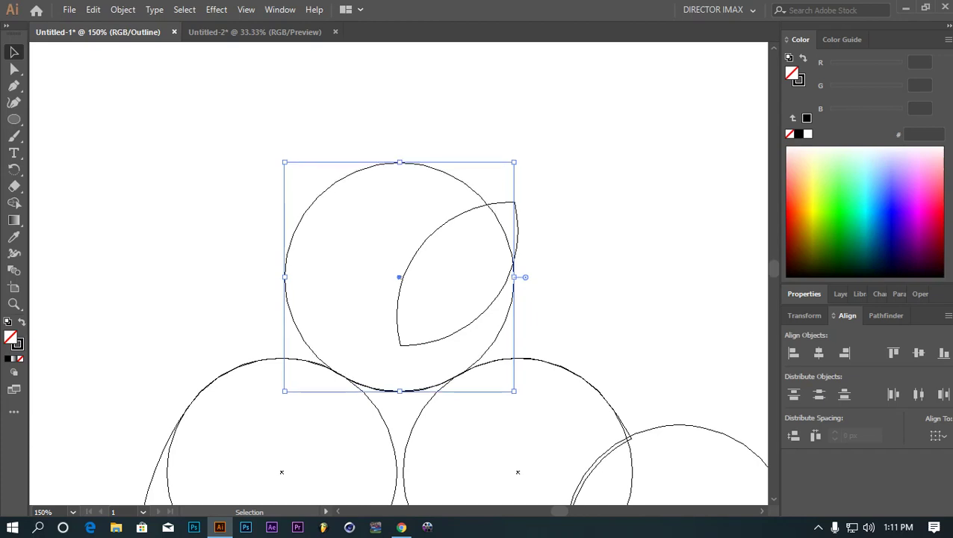
pyautogui.hotkey('ctrl', '+')
pyautogui.hotkey('ctrl', '+')
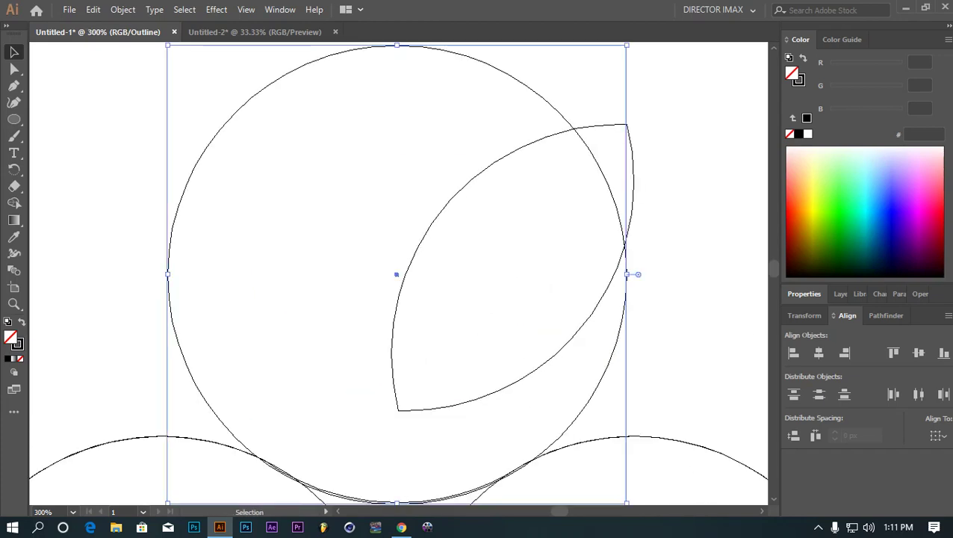
pyautogui.press('Up')
pyautogui.press('Left')
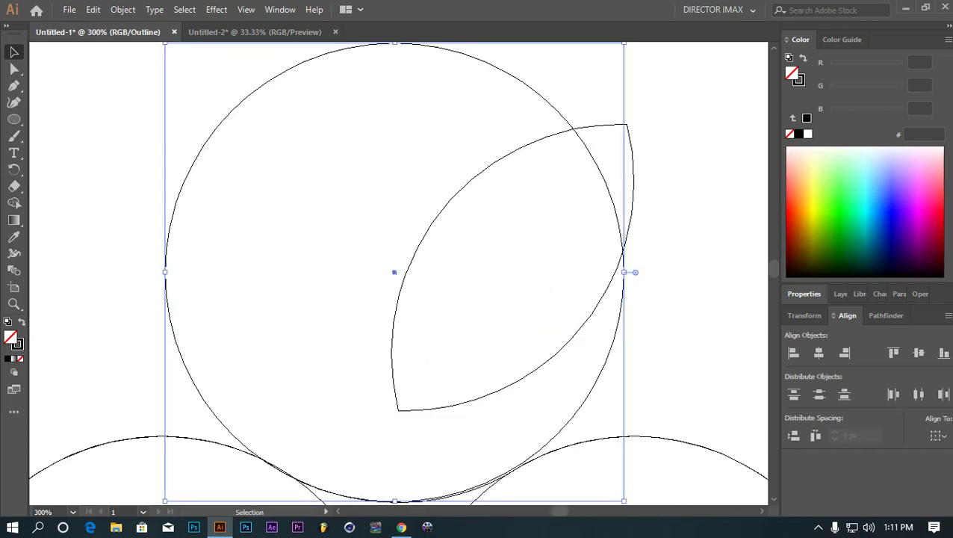
pyautogui.hotkey('ctrl', 'z')
pyautogui.hotkey('ctrl', 'z')
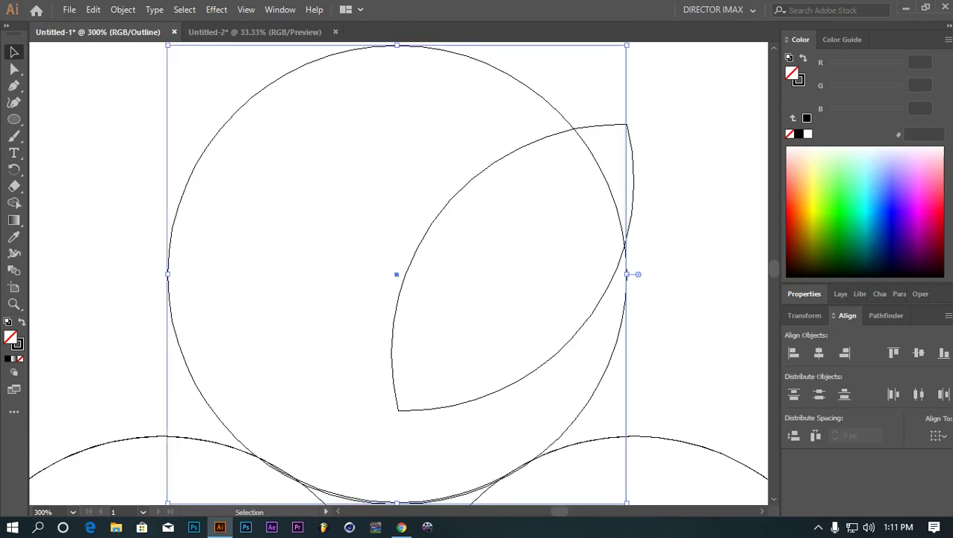
pyautogui.press('Up')
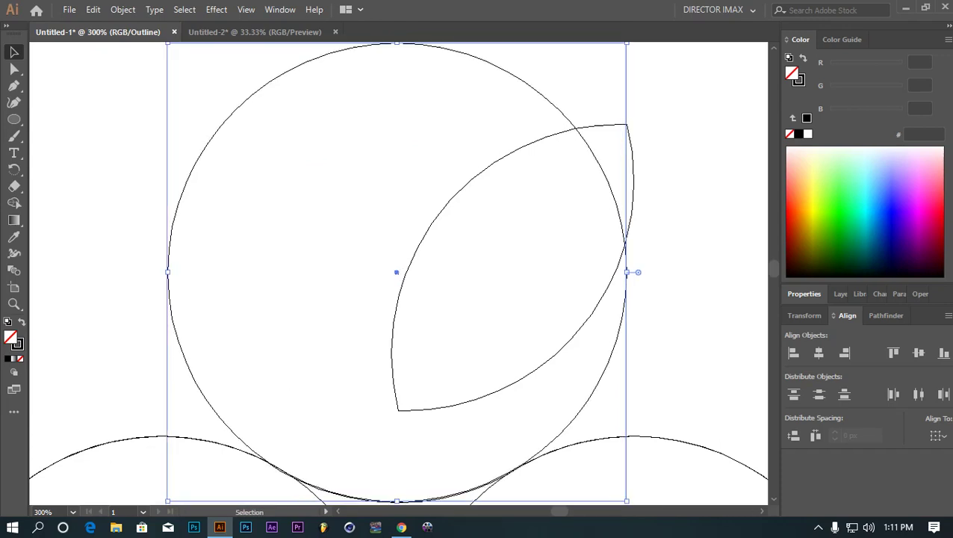
pyautogui.hotkey('ctrl', '-')
pyautogui.hotkey('ctrl', '-')
pyautogui.hotkey('ctrl', '-')
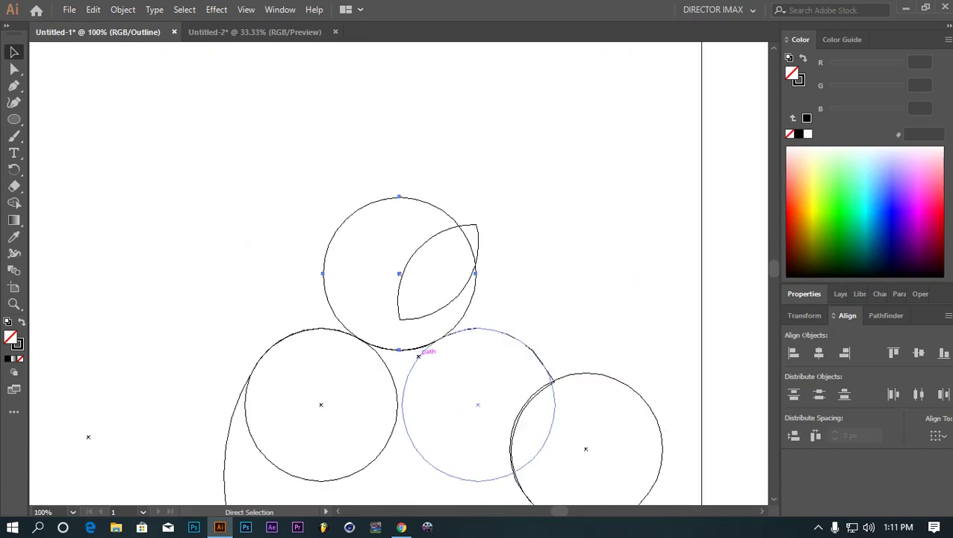
pyautogui.hotkey('ctrl', '-')
pyautogui.hotkey('ctrl', '-')
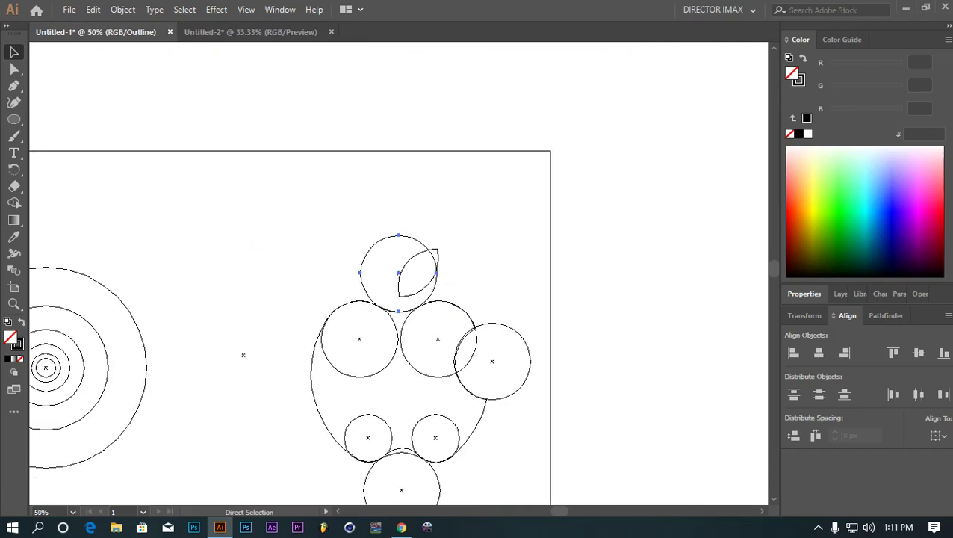
# Back in Preview, drag the outermost concentric guide circle over the apple body.
pyautogui.hotkey('ctrl', '-')
pyautogui.hotkey('ctrl', '+')
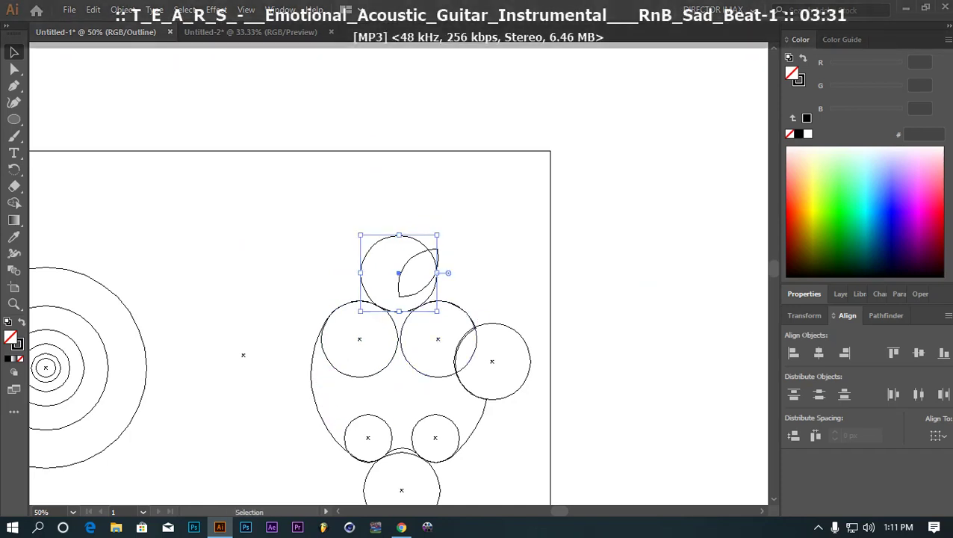
pyautogui.hotkey('ctrl', 'y')
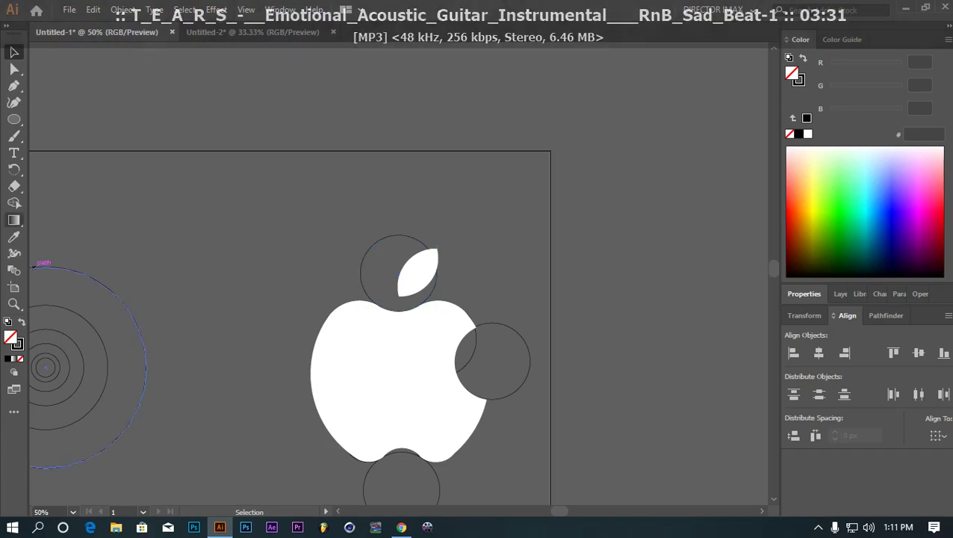
pyautogui.press('l')
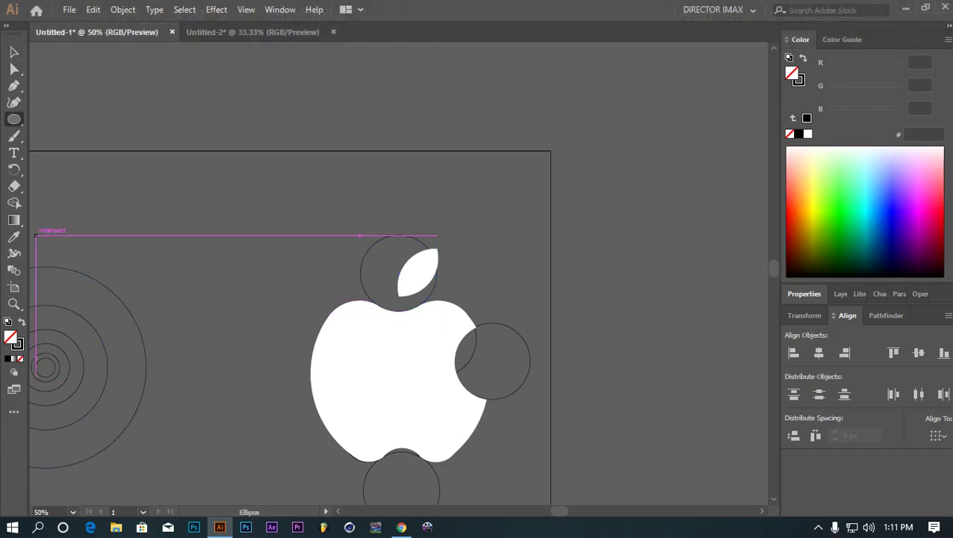
pyautogui.press('v')
pyautogui.click(115, 292)
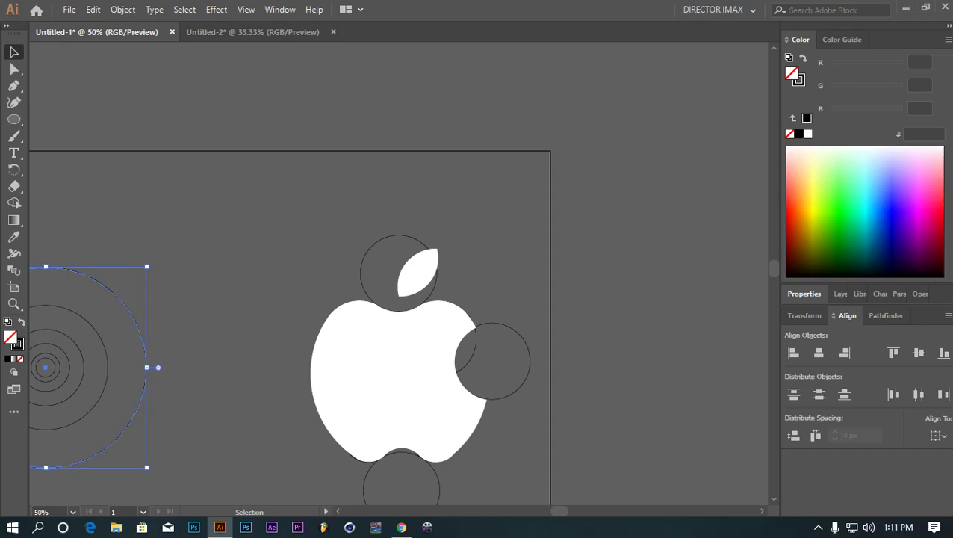
pyautogui.moveTo(46, 366); pyautogui.dragTo(411, 374)
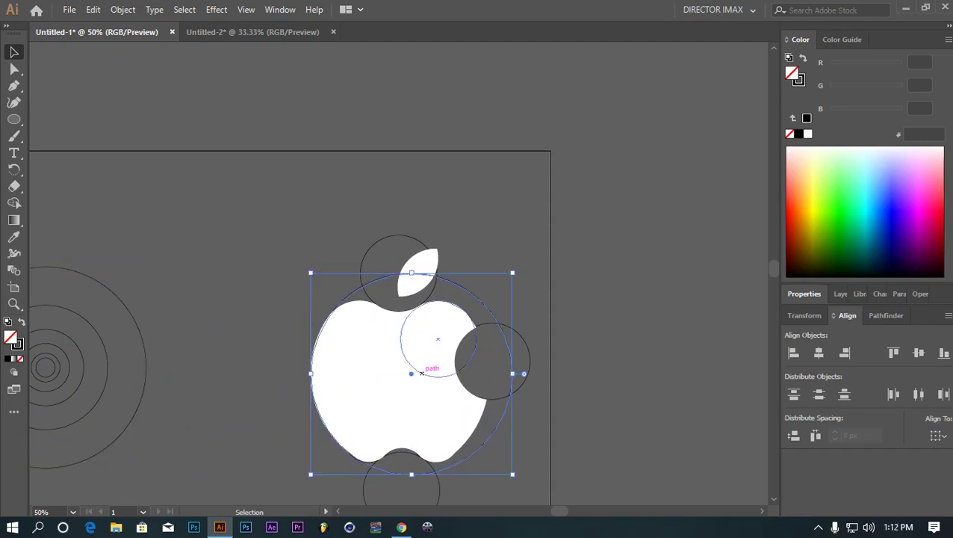
# In Outline view, zoom in on the large circle's edge and nudge it down.
pyautogui.press('a')
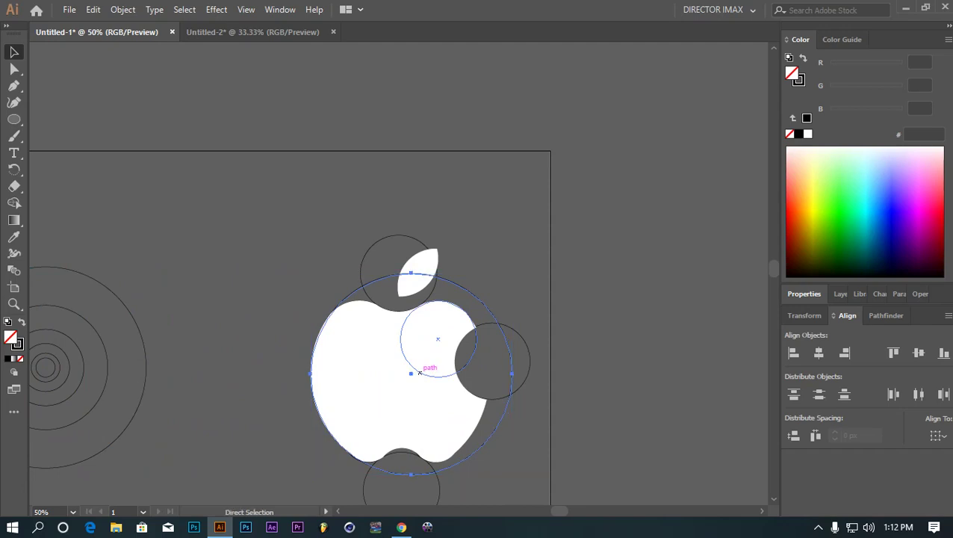
pyautogui.hotkey('ctrl', 'y')
pyautogui.hotkey('ctrl', '=')
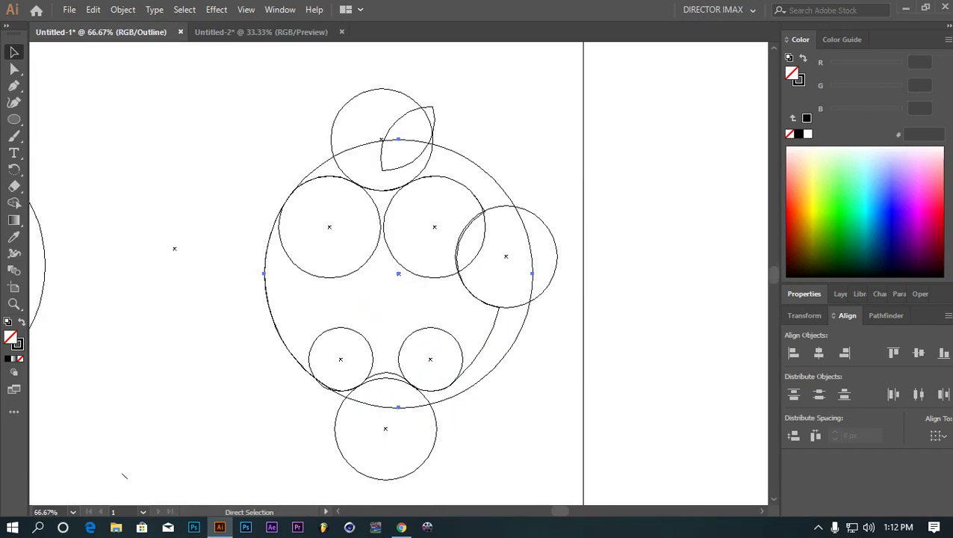
pyautogui.hotkey('ctrl', '=')
pyautogui.hotkey('ctrl', '=')
pyautogui.moveTo(399, 273); pyautogui.dragTo(443, 180)
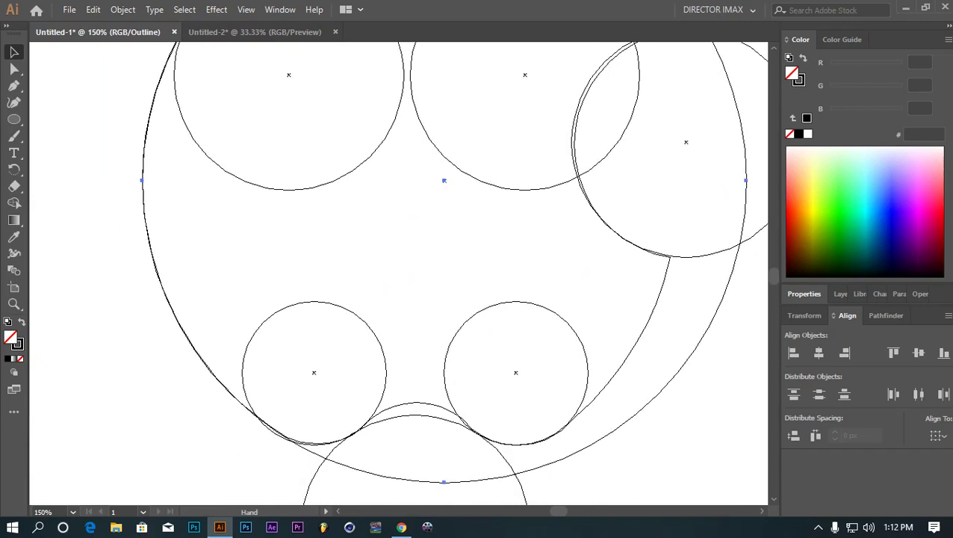
pyautogui.press('v')
pyautogui.press('Down')
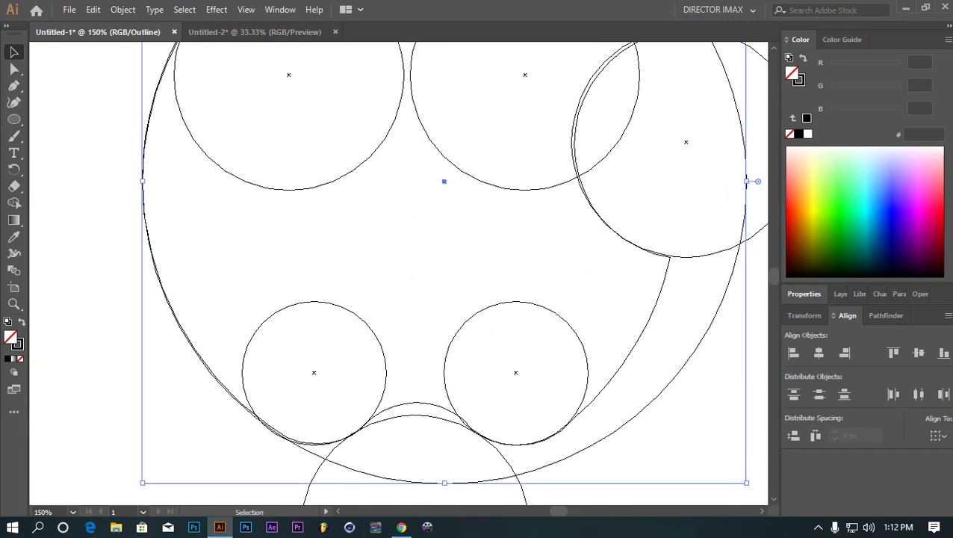
pyautogui.press('h')
pyautogui.moveTo(444, 180); pyautogui.dragTo(479, 240)
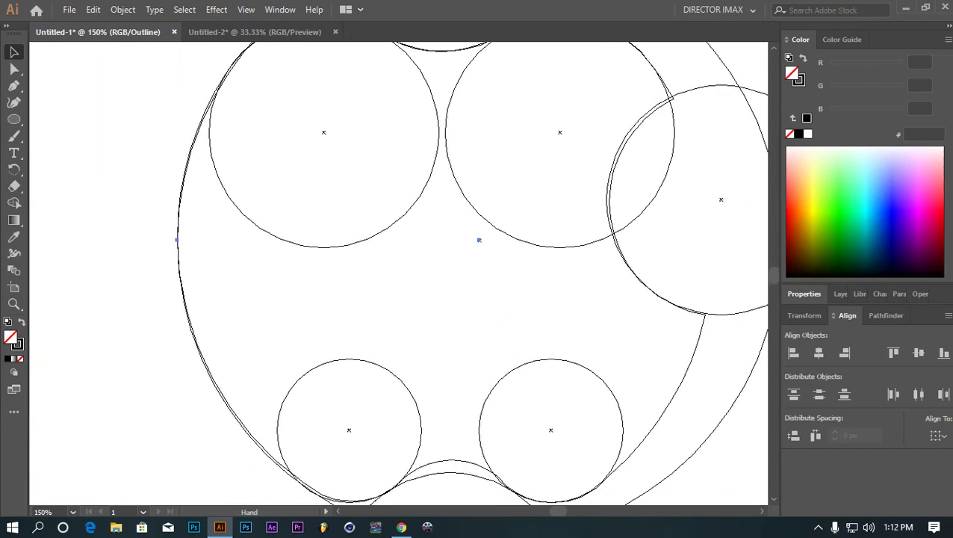
# Nudge the large circle left, right and up until it hugs the apple's contour.
pyautogui.press('v')
pyautogui.press('Left')
pyautogui.press('Left')
pyautogui.press('Left')
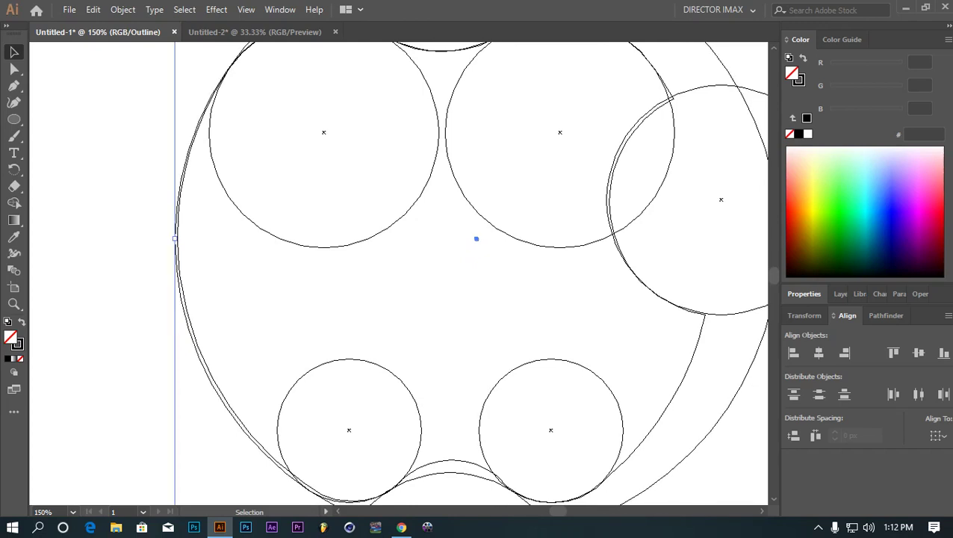
pyautogui.press('Left')
pyautogui.press('Left')
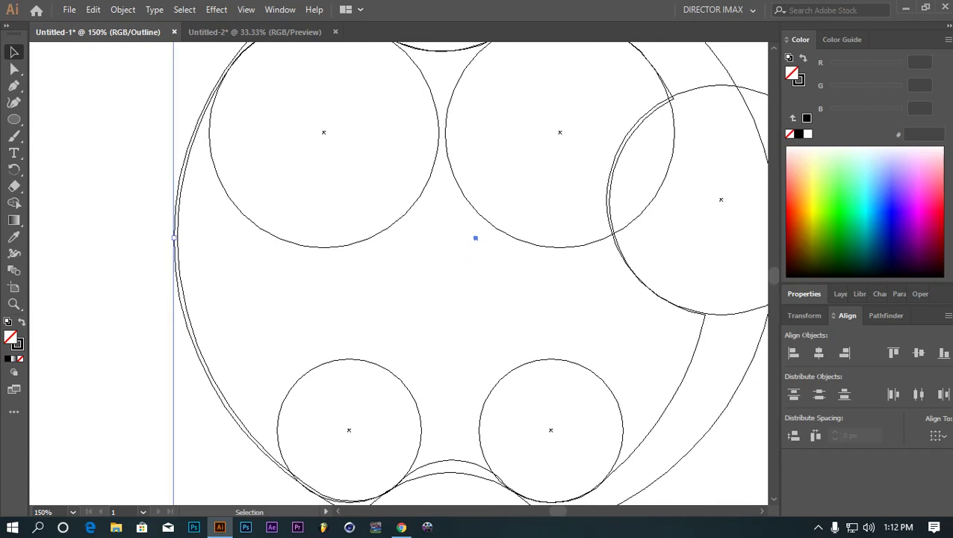
pyautogui.press('Down')
pyautogui.press('Down')
pyautogui.press('Down')
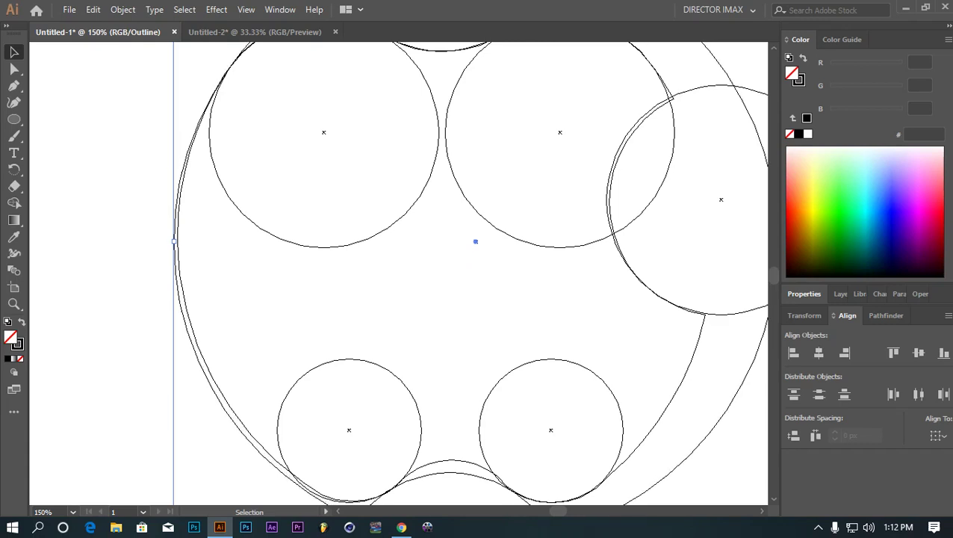
pyautogui.press('Right')
pyautogui.press('Right')
pyautogui.press('Up')
pyautogui.press('Up')
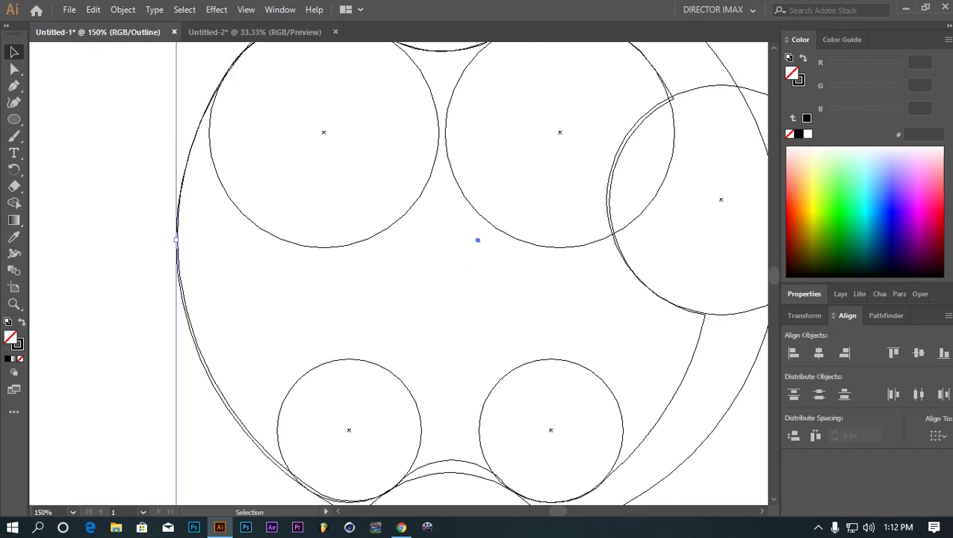
pyautogui.press('Up')
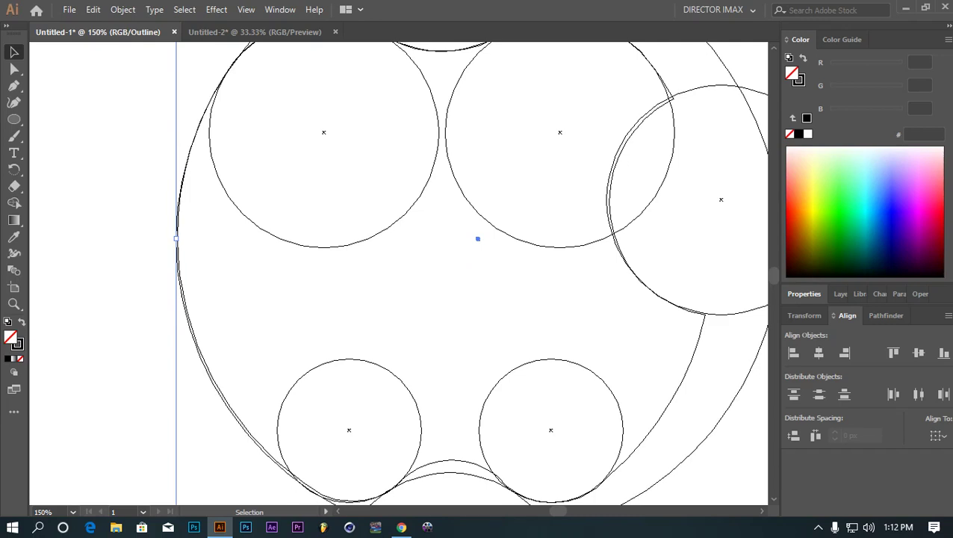
pyautogui.press('Left')
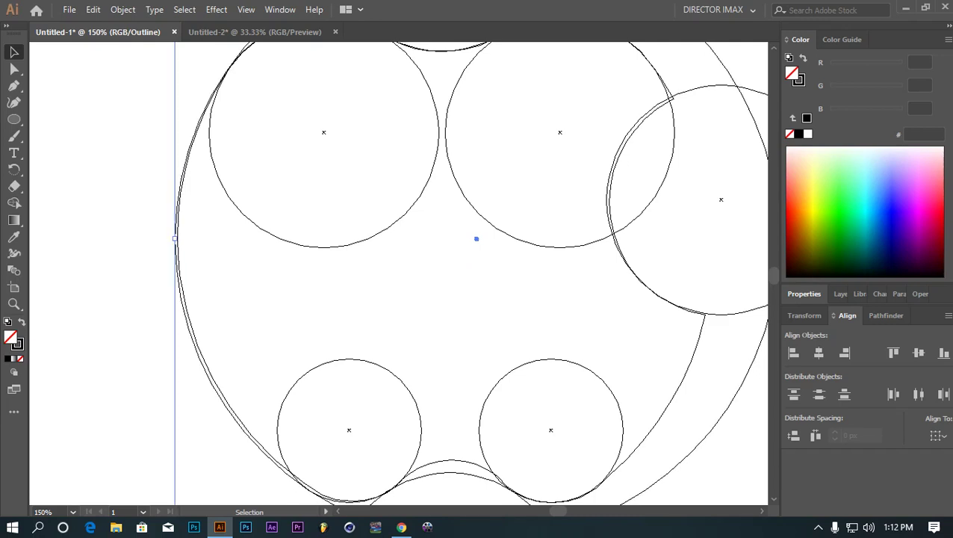
pyautogui.press('Right')
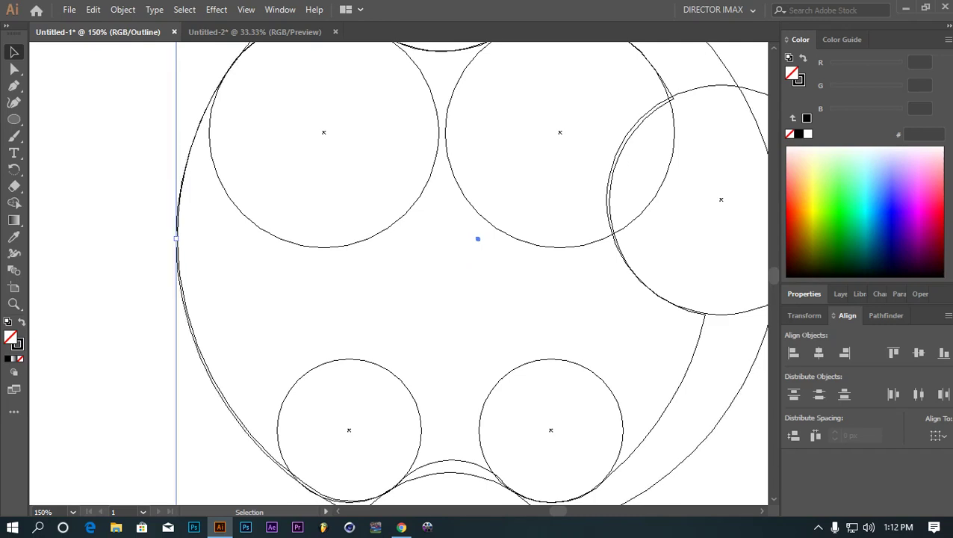
# Zoom out and drag the left concentric circle group over the apple's centre to compare.
pyautogui.hotkey('ctrl', '1')
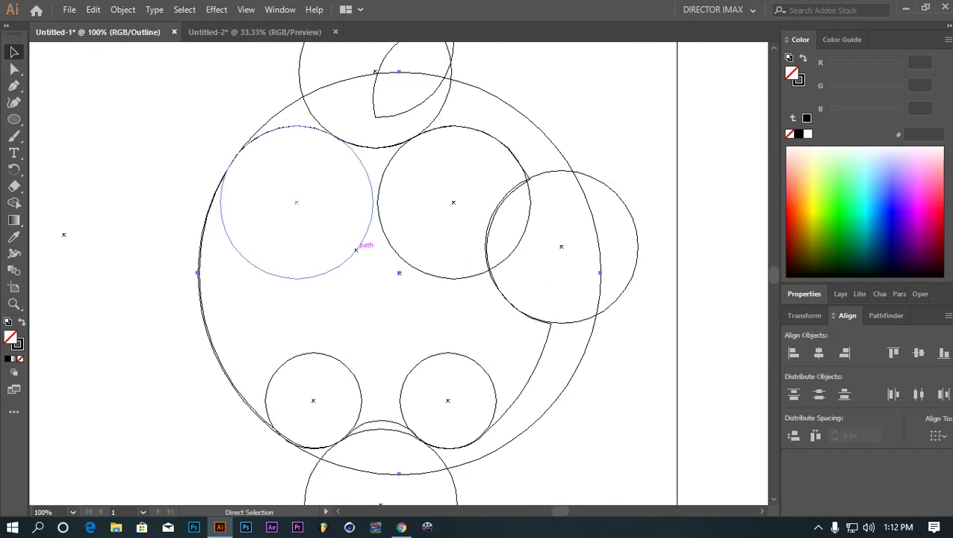
pyautogui.hotkey('ctrl', '-')
pyautogui.press('v')
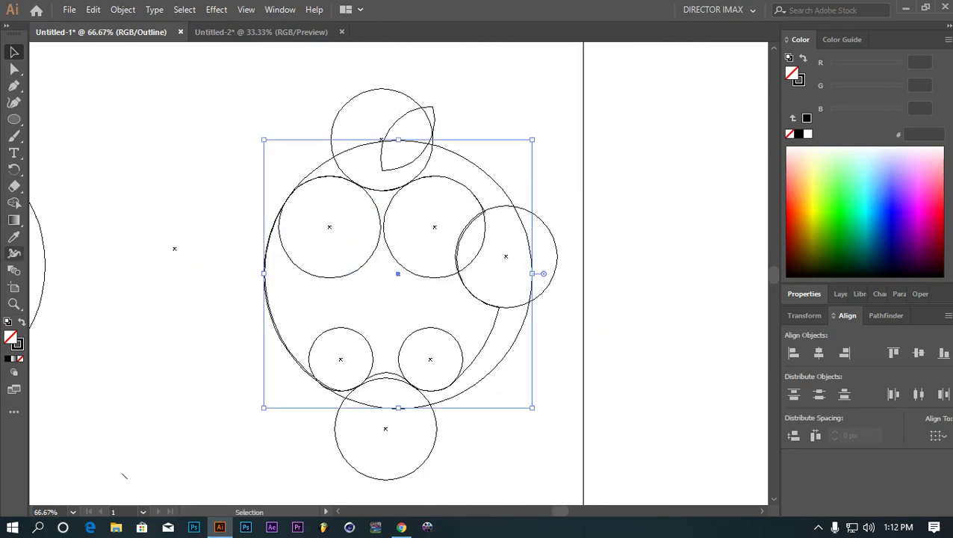
pyautogui.hscroll(-5, 392, 269)
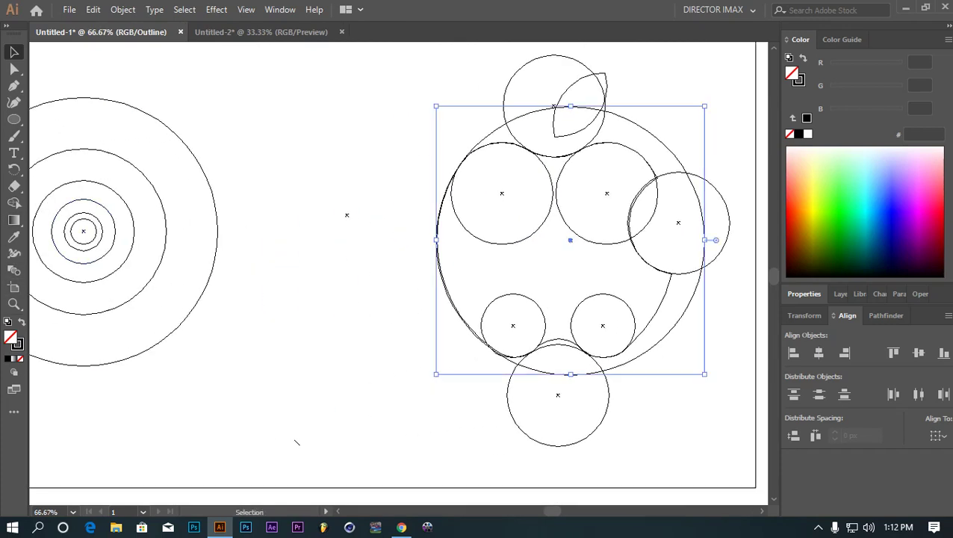
pyautogui.click(83, 231)
pyautogui.press('a')
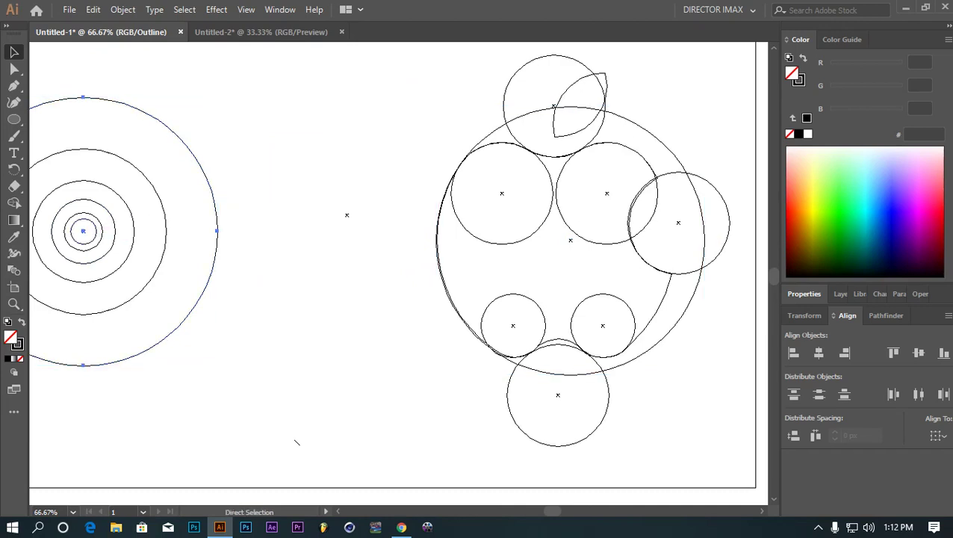
pyautogui.hotkey('ctrl', 'y')
pyautogui.press('v')
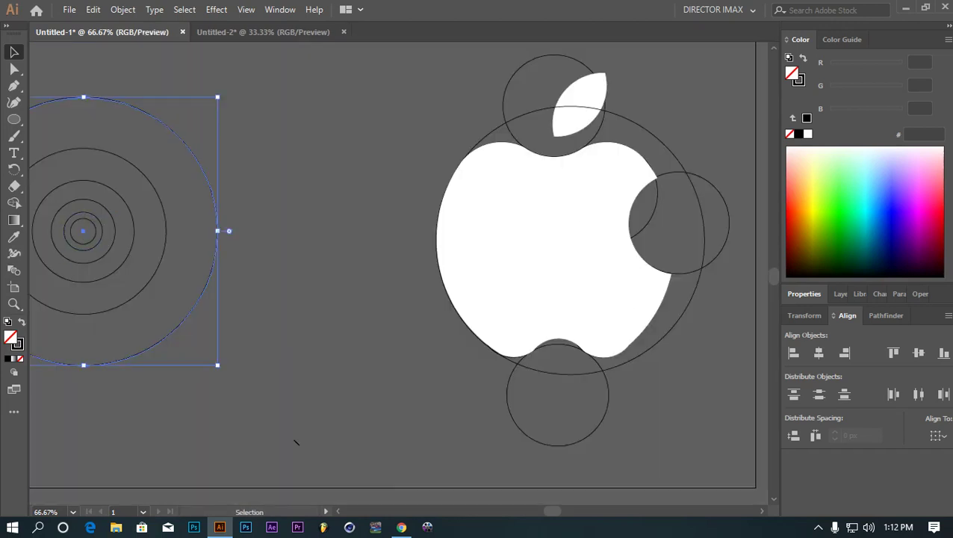
pyautogui.moveTo(83, 231); pyautogui.dragTo(540, 244)
# Zoom and scroll around in Outline view to inspect how the circles fit the apple.
pyautogui.hotkey('ctrl', '=')
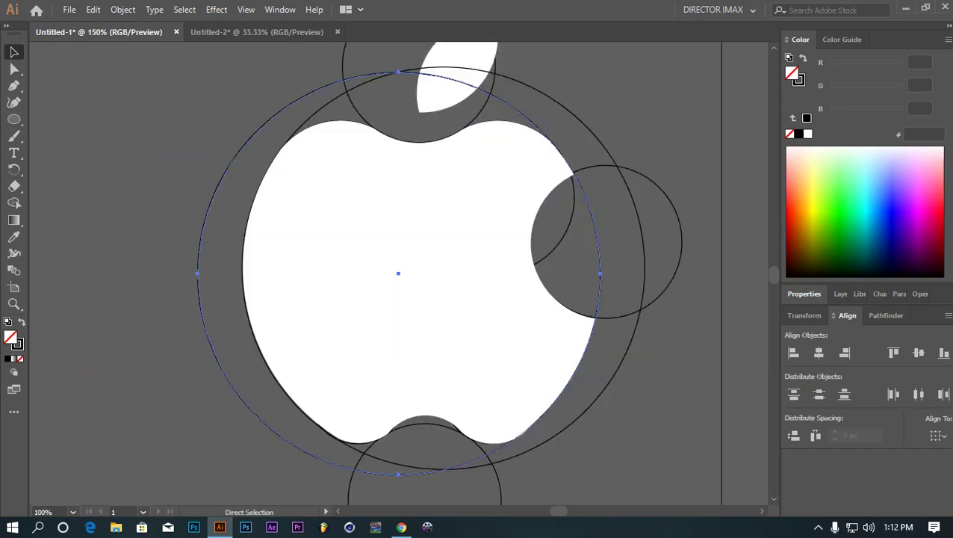
pyautogui.hotkey('ctrl', '=')
pyautogui.hotkey('ctrl', '=')
pyautogui.hscroll(5, 398, 272)
pyautogui.scroll(2, 398, 272)
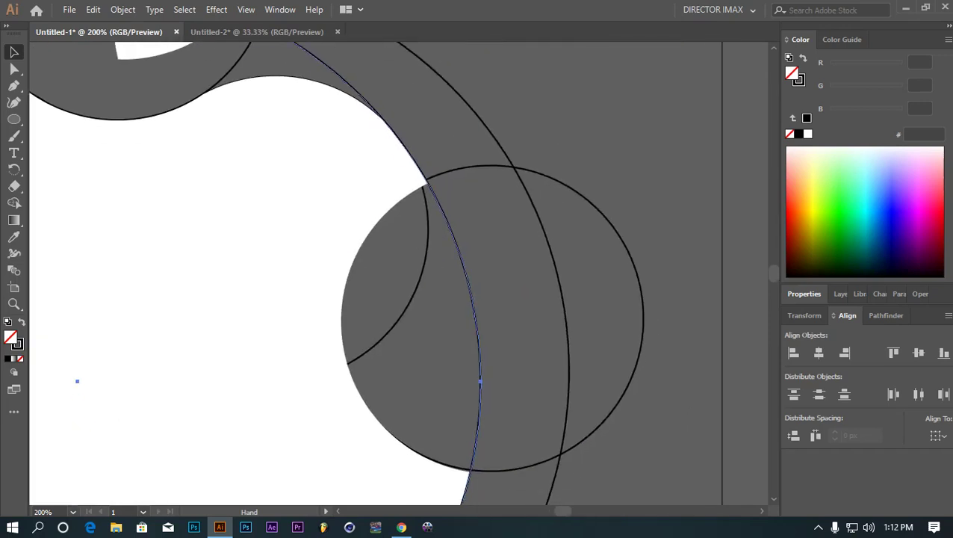
pyautogui.hotkey('ctrl', 'y')
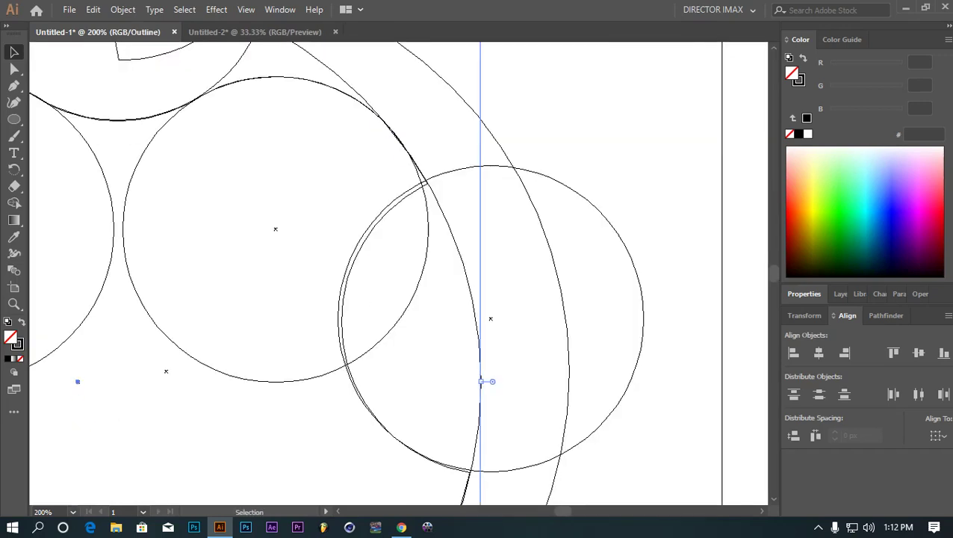
pyautogui.scroll(-4, 501, 307)
pyautogui.scroll(-3, 502, 307)
pyautogui.scroll(-1, 502, 306)
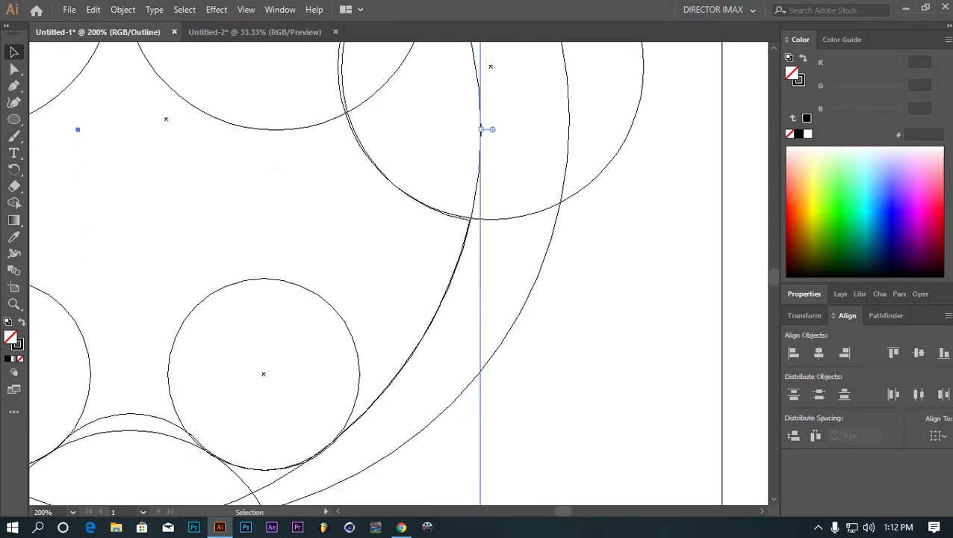
pyautogui.scroll(-1, 502, 307)
pyautogui.scroll(-1, 501, 307)
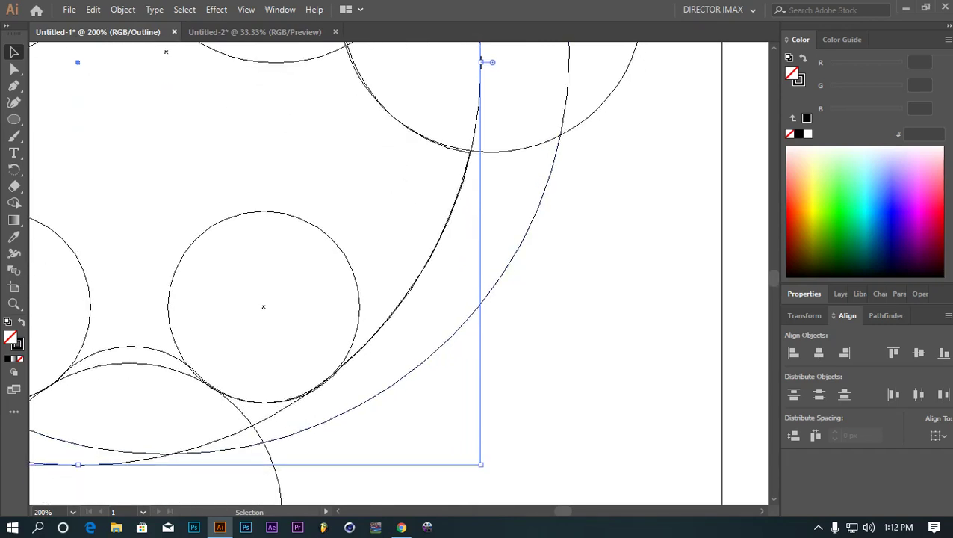
pyautogui.scroll(1, 481, 62)
pyautogui.hotkey('ctrl', '-')
pyautogui.hotkey('ctrl', '-')
pyautogui.hotkey('ctrl', '-')
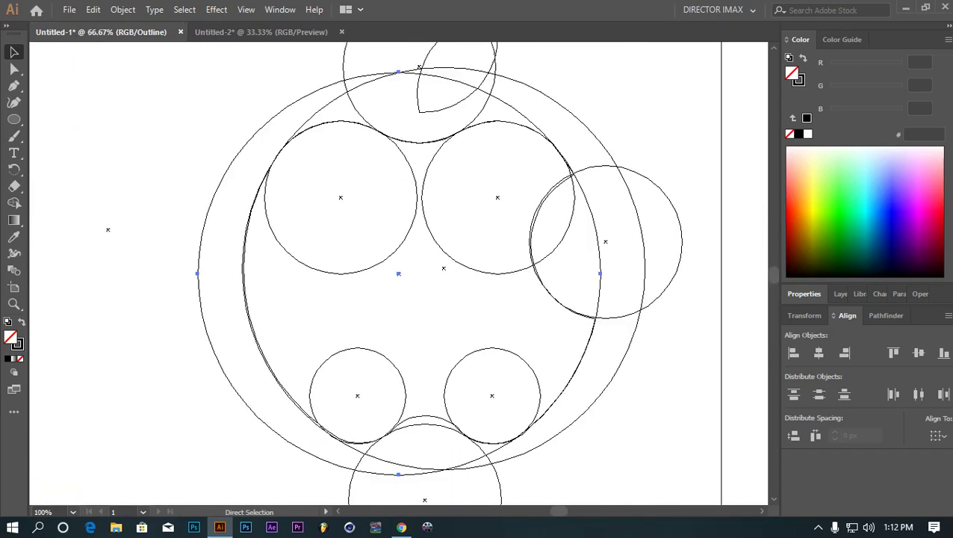
pyautogui.hotkey('ctrl', '-')
pyautogui.hotkey('ctrl', '+')
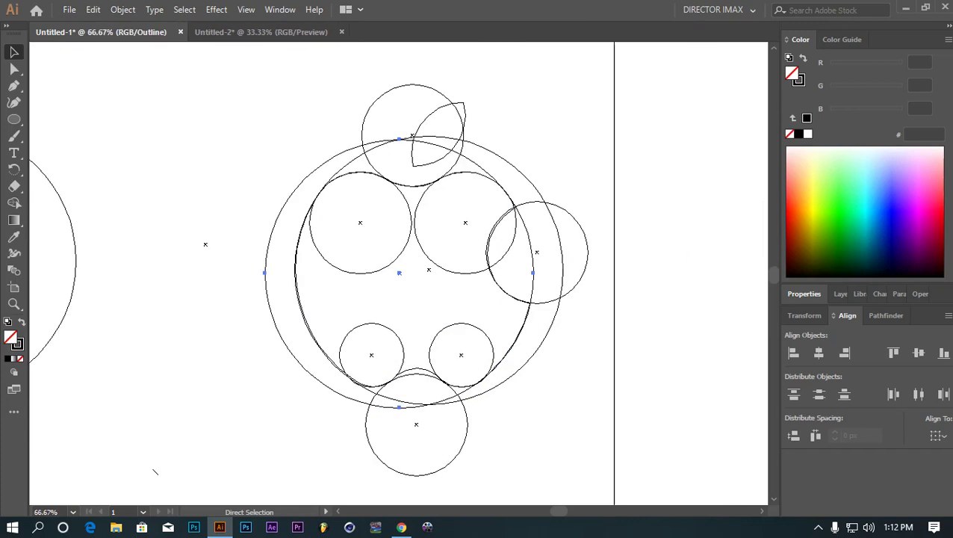
pyautogui.hotkey('ctrl', '-')
pyautogui.hotkey('ctrl', '-')
pyautogui.hotkey('ctrl', '-')
pyautogui.hotkey('ctrl', '+')
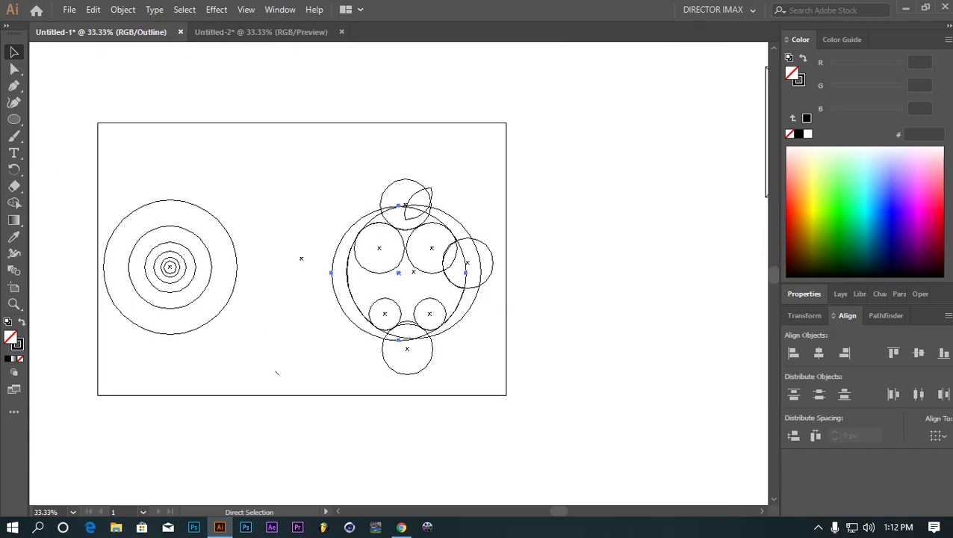
pyautogui.hotkey('ctrl', '+')
pyautogui.press('v')
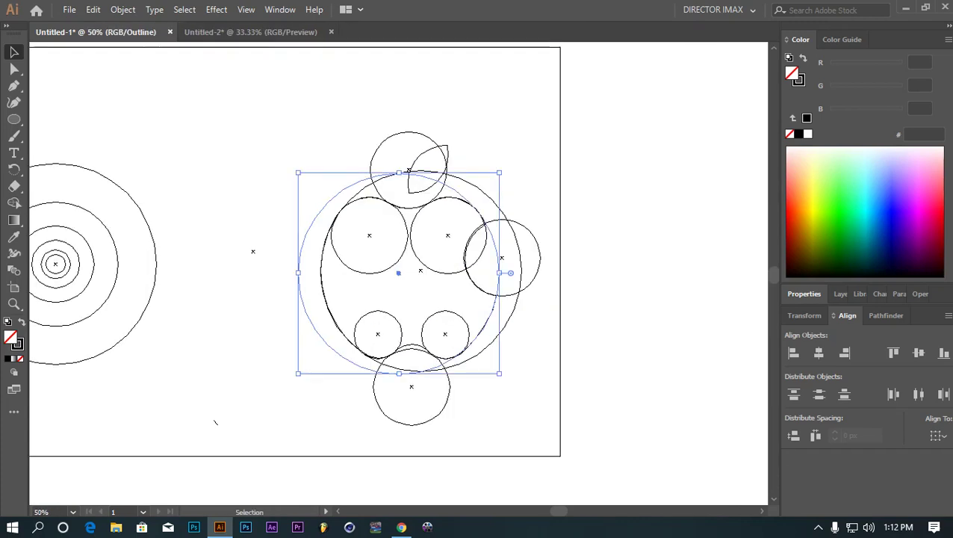
pyautogui.hotkey('ctrl', 'h')
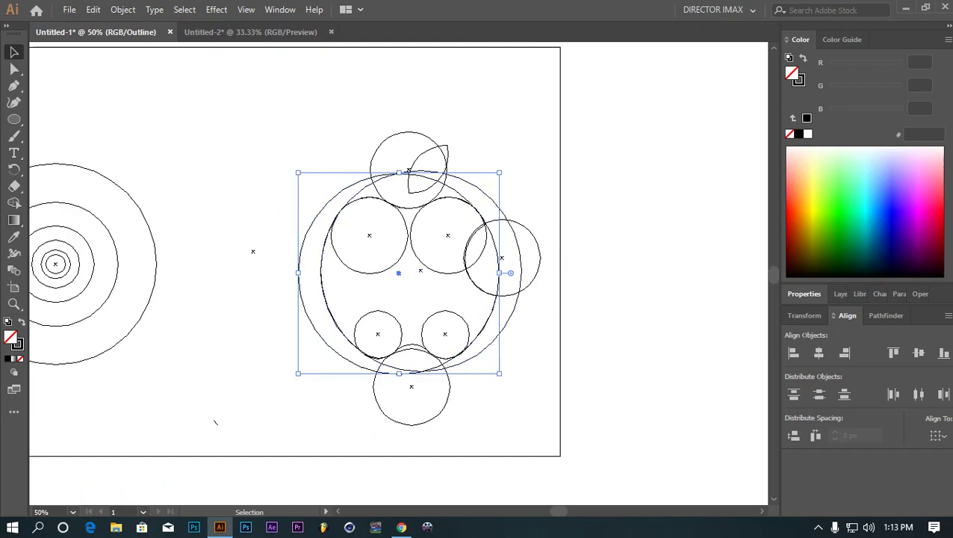
# Select all construction circles and unite the apple body regions with the Shape Builder tool.
pyautogui.moveTo(540, 120); pyautogui.dragTo(239, 449)
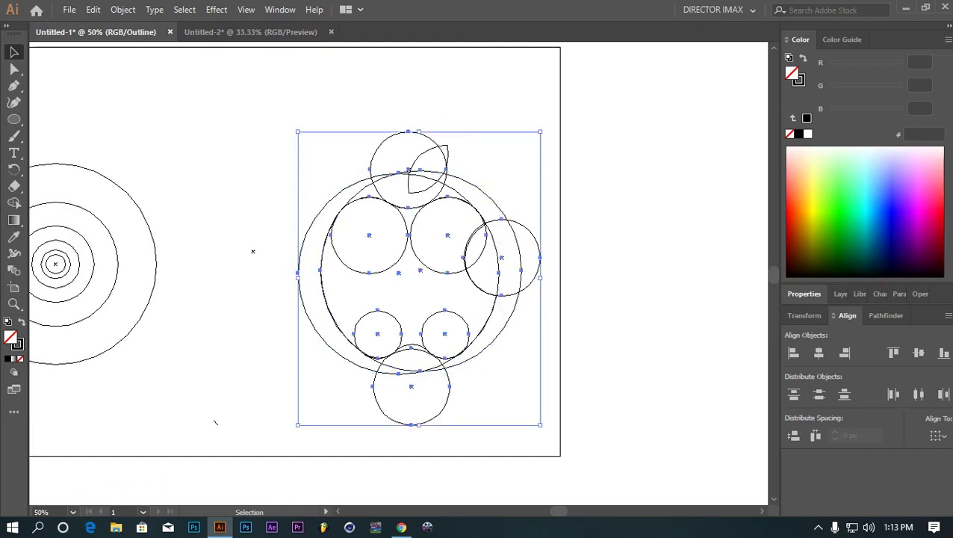
pyautogui.hotkey('ctrl', 'y')
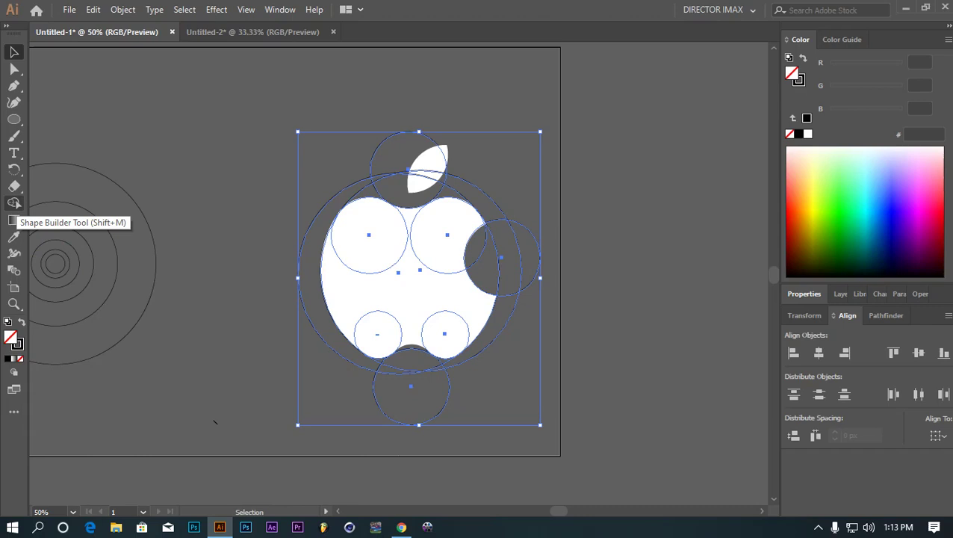
pyautogui.click(14, 203)
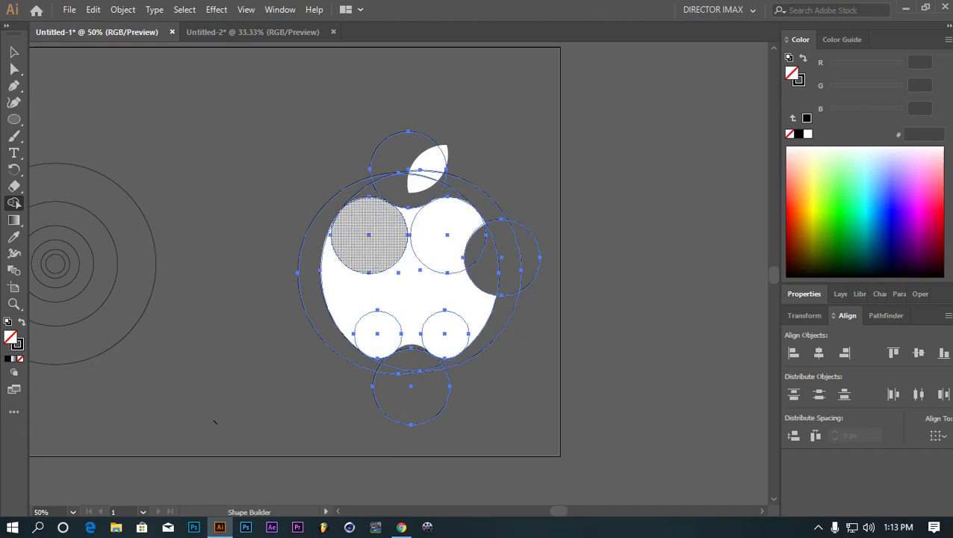
pyautogui.scroll(2, 439, 282)
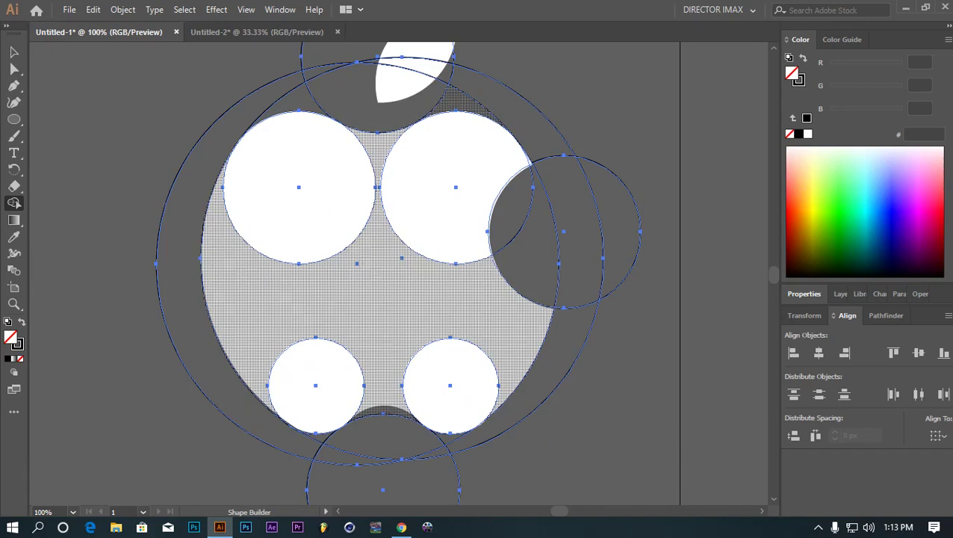
pyautogui.click(381, 314)
# Clear the selection and select the upper-right circle inside the apple.
pyautogui.press('v')
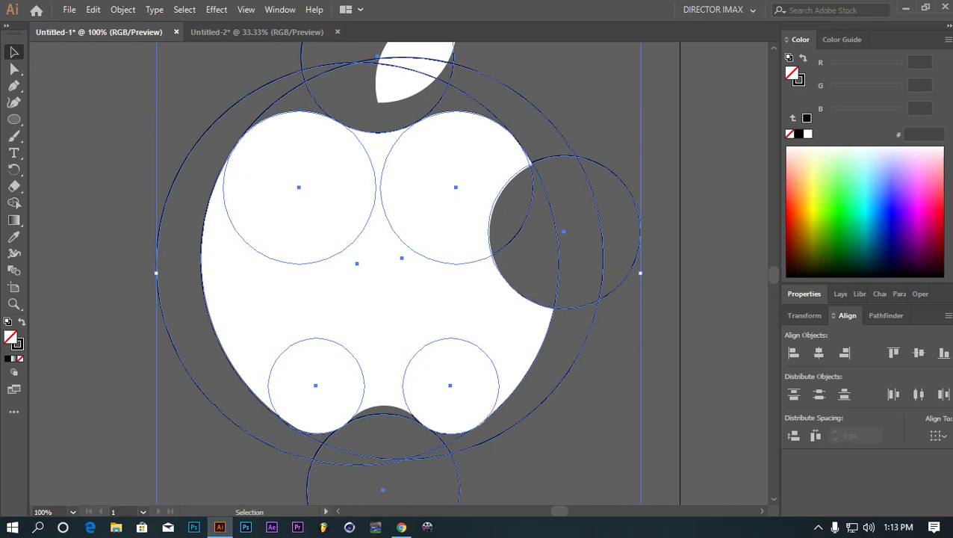
pyautogui.hotkey('ctrl', 'shift', 'a')
pyautogui.press('a')
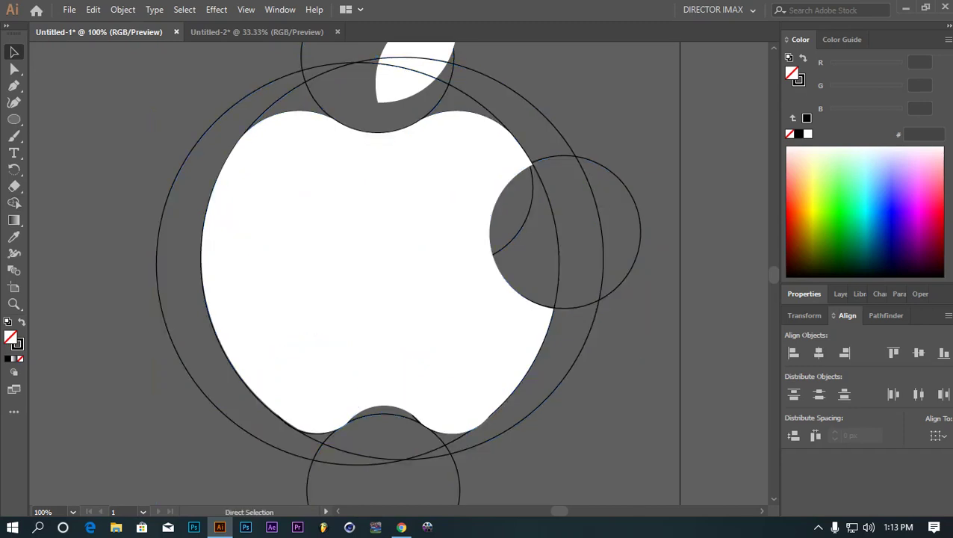
pyautogui.press('v')
pyautogui.click(381, 187)
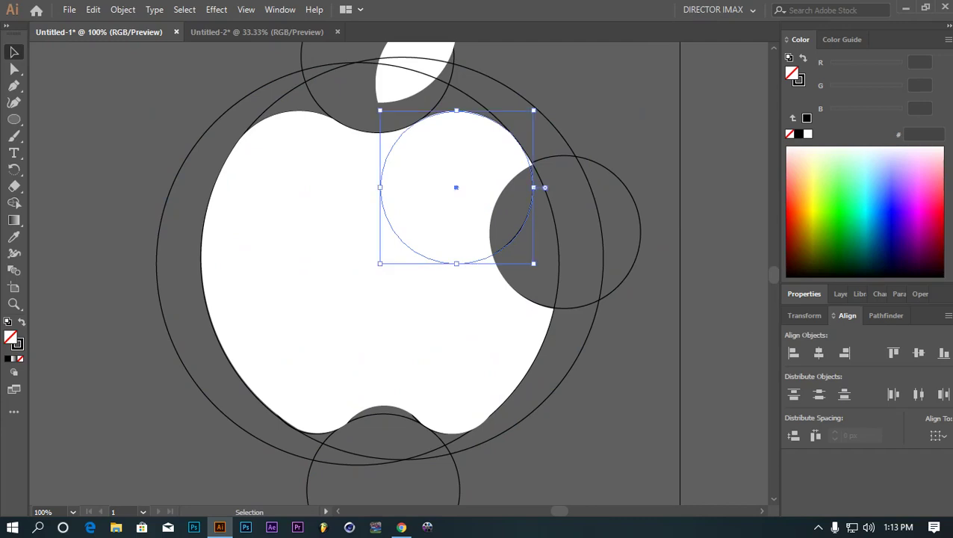
# In outline view, zoom in and nudge the upper-right circle slightly upward.
pyautogui.press('a')
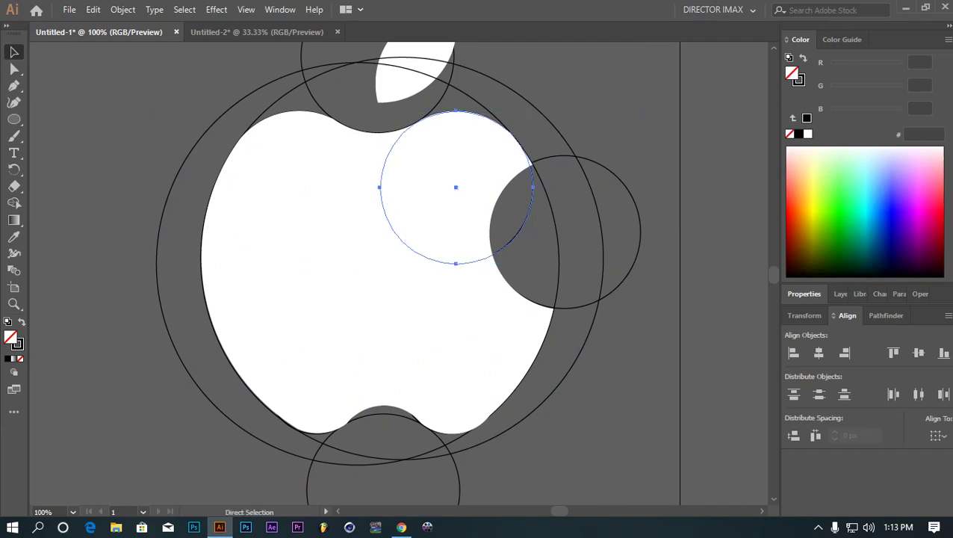
pyautogui.hotkey('ctrl', 'y')
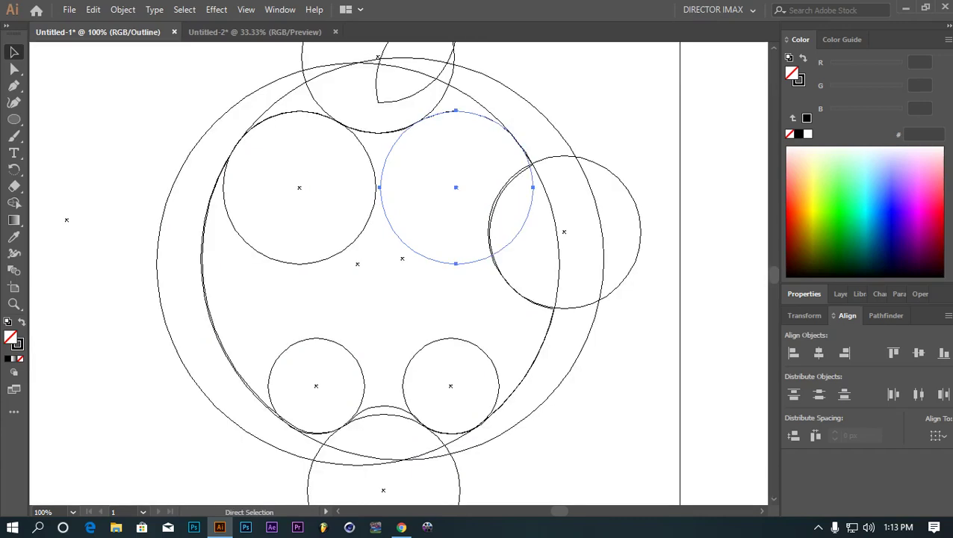
pyautogui.hotkey('ctrl', '+')
pyautogui.hotkey('ctrl', '+')
pyautogui.hotkey('ctrl', '+')
pyautogui.hotkey('ctrl', '+')
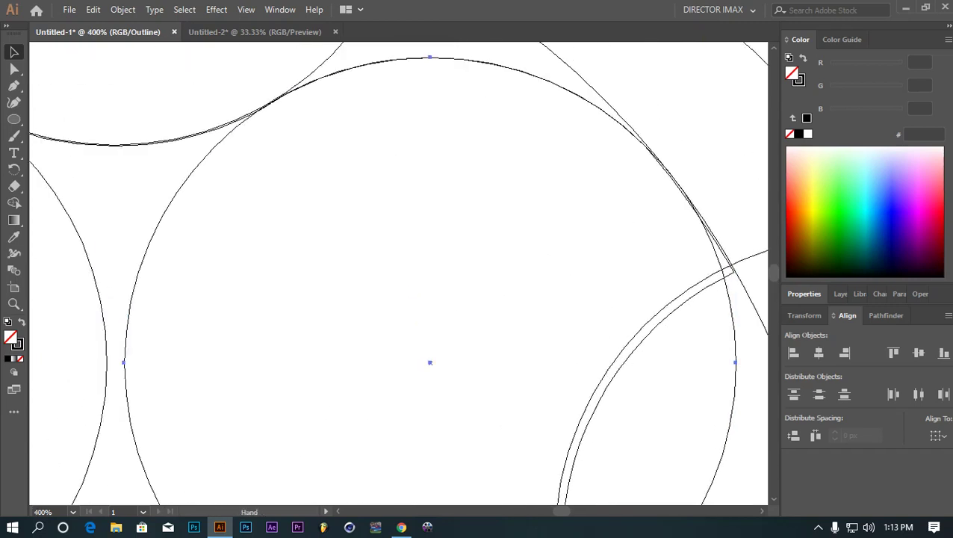
pyautogui.moveTo(374, 299); pyautogui.dragTo(381, 351)
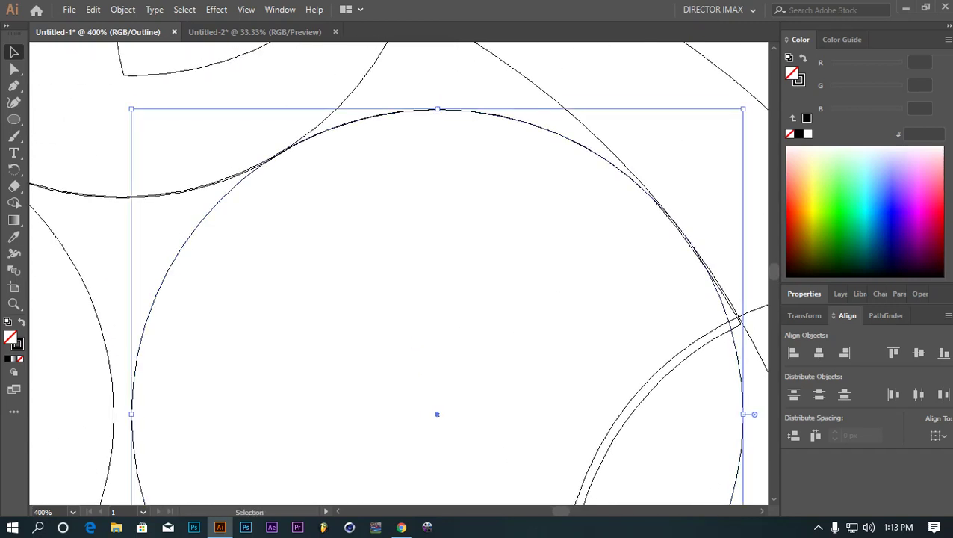
pyautogui.press('Up')
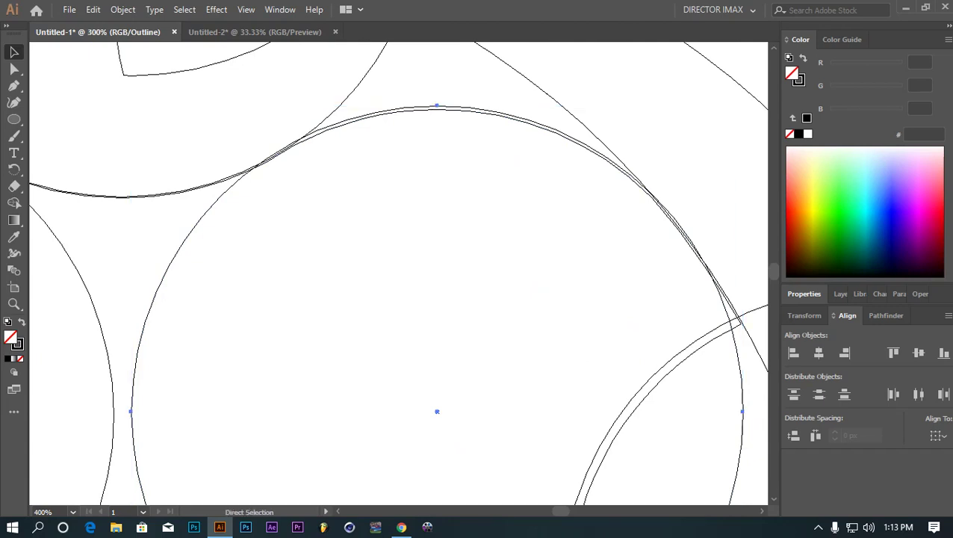
# Zoom out and marquee-select all the apple's construction circles.
pyautogui.hotkey('ctrl', '-')
pyautogui.hotkey('ctrl', '-')
pyautogui.hotkey('ctrl', '-')
pyautogui.hotkey('ctrl', '-')
pyautogui.hotkey('ctrl', '-')
pyautogui.hotkey('ctrl', '-')
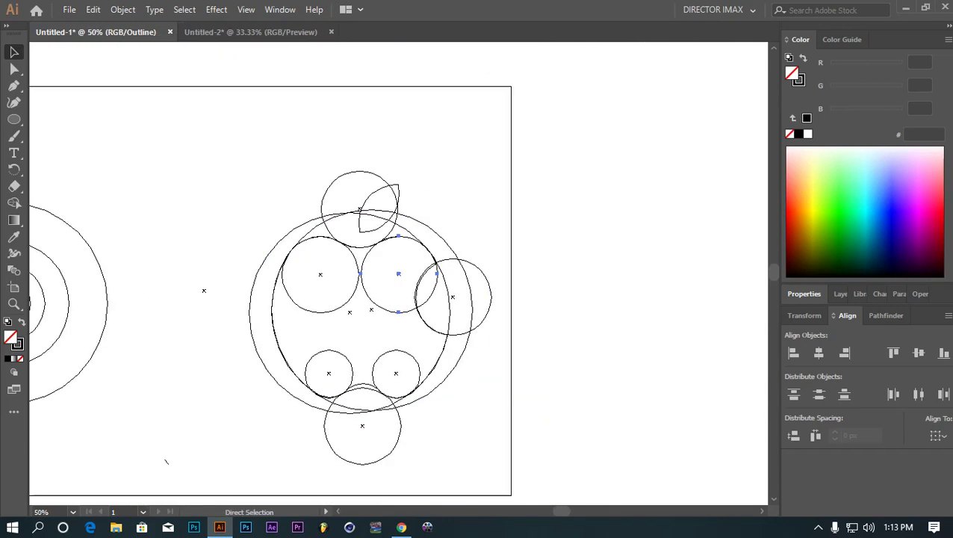
pyautogui.press('v')
pyautogui.moveTo(481, 155); pyautogui.dragTo(246, 482)
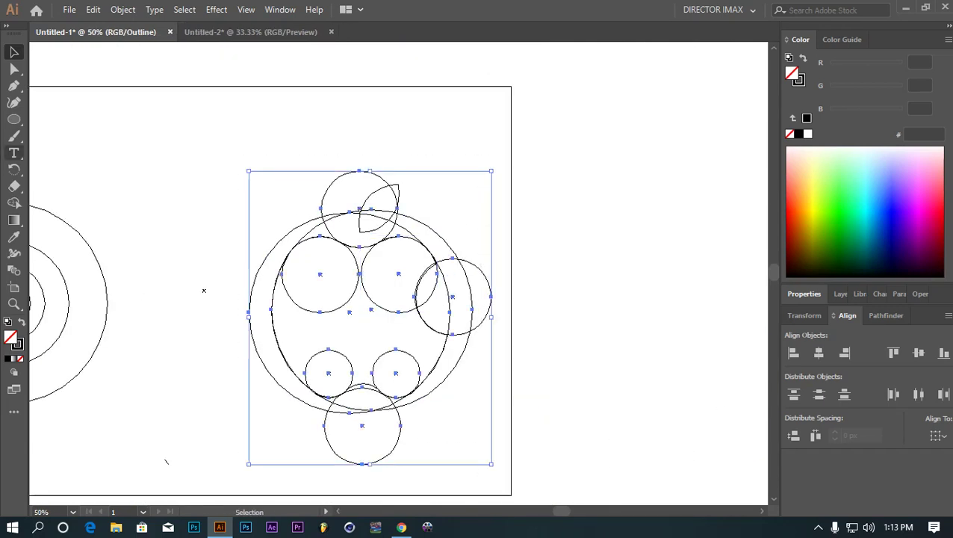
# Ready the Shape Builder in Preview mode, undoing an accidental black fill on the circles.
pyautogui.hotkey('shift', 'm')
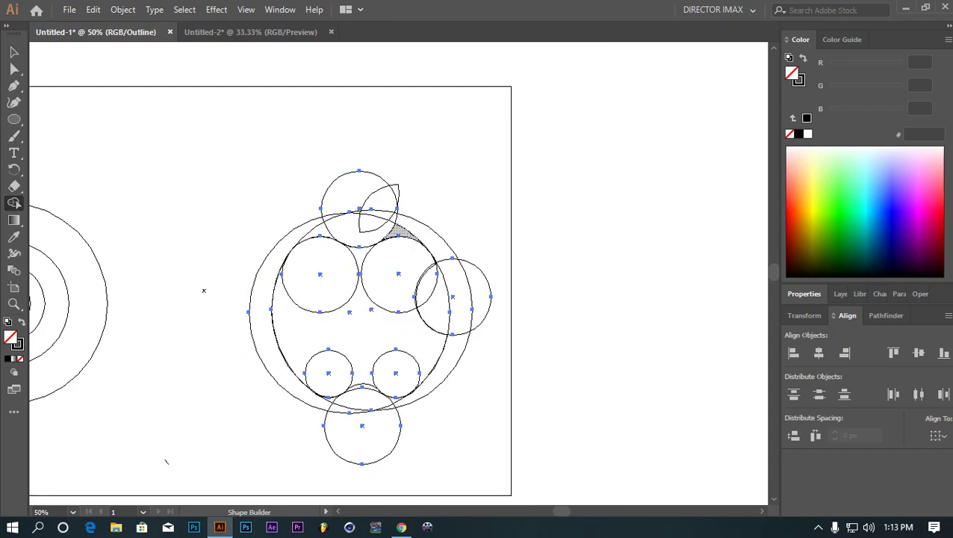
pyautogui.press('v')
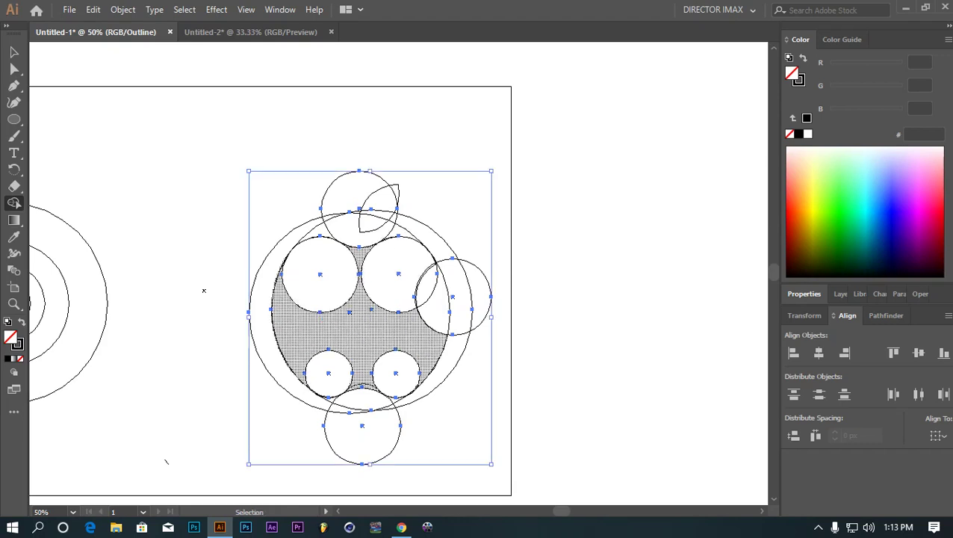
pyautogui.hotkey('ctrl', '=')
pyautogui.hotkey('ctrl', '-')
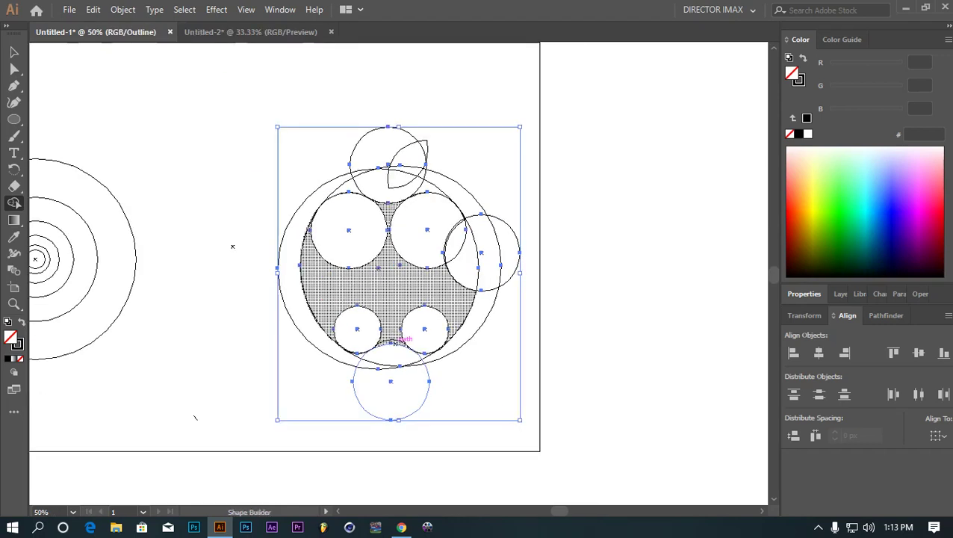
pyautogui.hotkey('ctrl', 'y')
pyautogui.hotkey('shift', 'm')
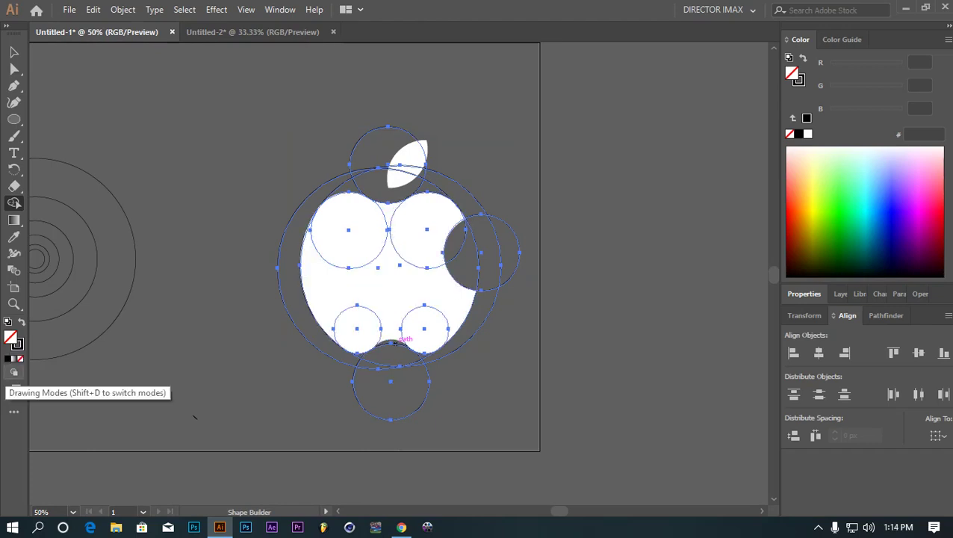
pyautogui.click(8, 359)
pyautogui.hotkey('ctrl', 'z')
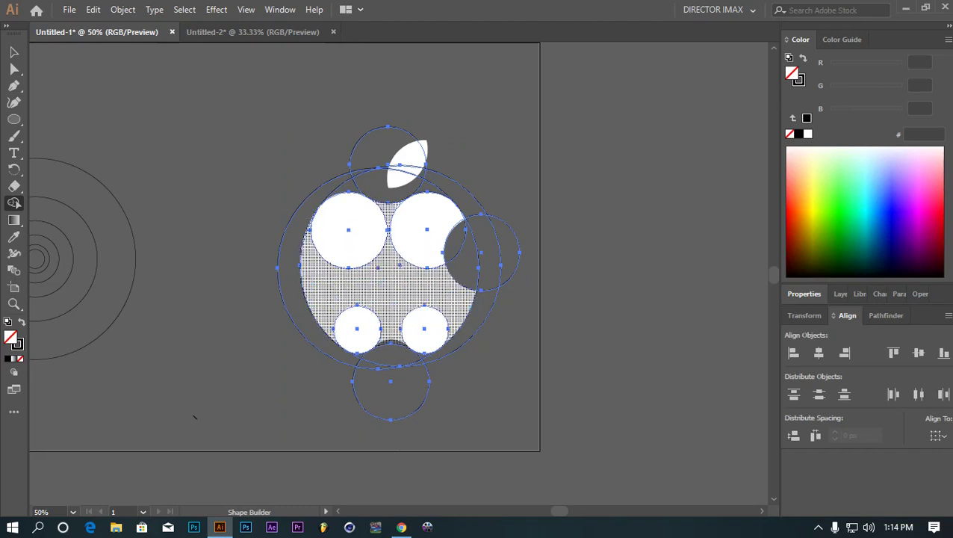
# Merge the body, top circles and lower-left and lower-right circles into one apple shape.
pyautogui.click(388, 288)
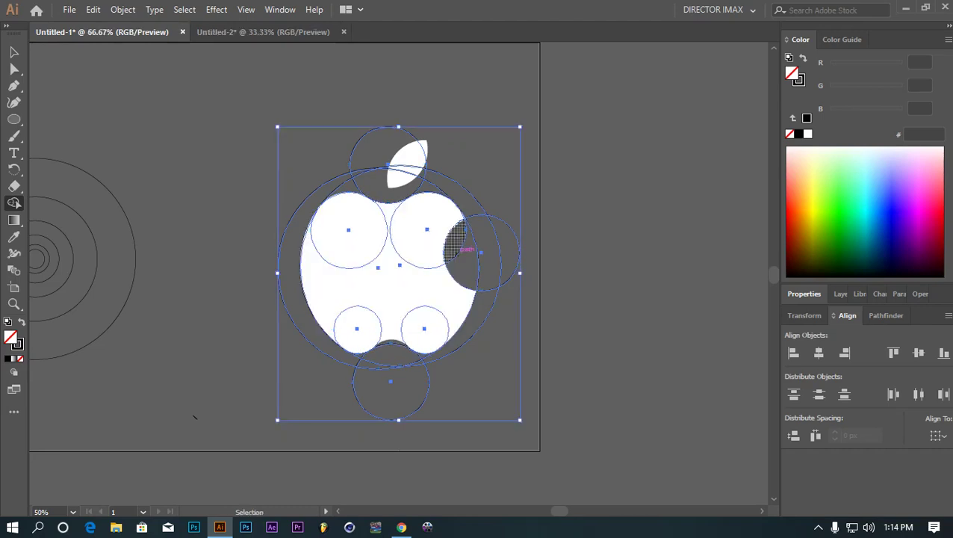
pyautogui.hotkey('ctrl', '=')
pyautogui.moveTo(447, 200); pyautogui.dragTo(349, 198)
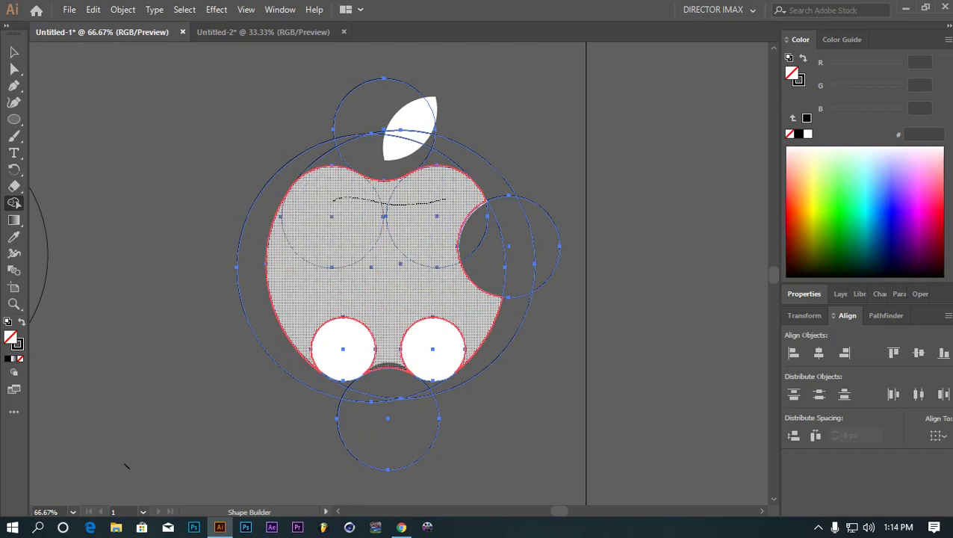
pyautogui.moveTo(358, 299); pyautogui.dragTo(329, 340)
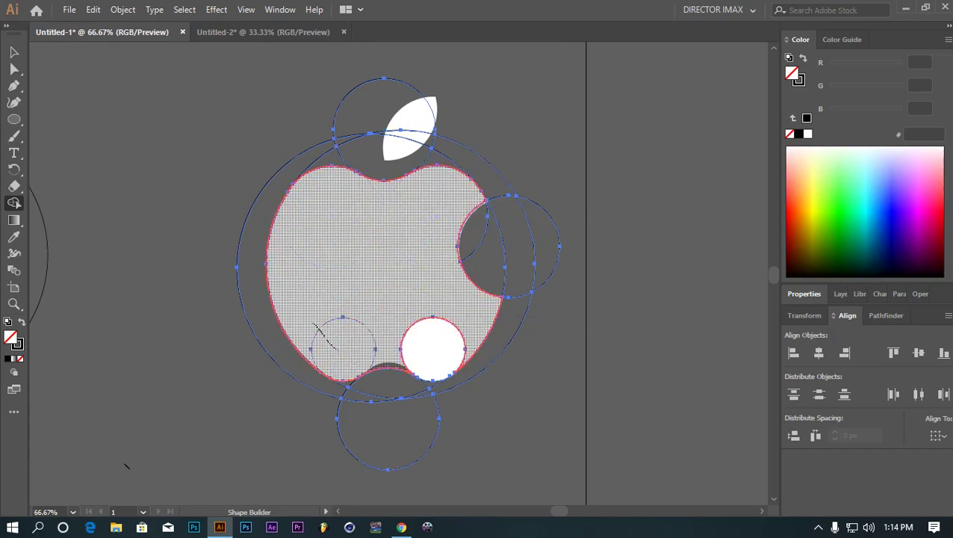
pyautogui.click(433, 349)
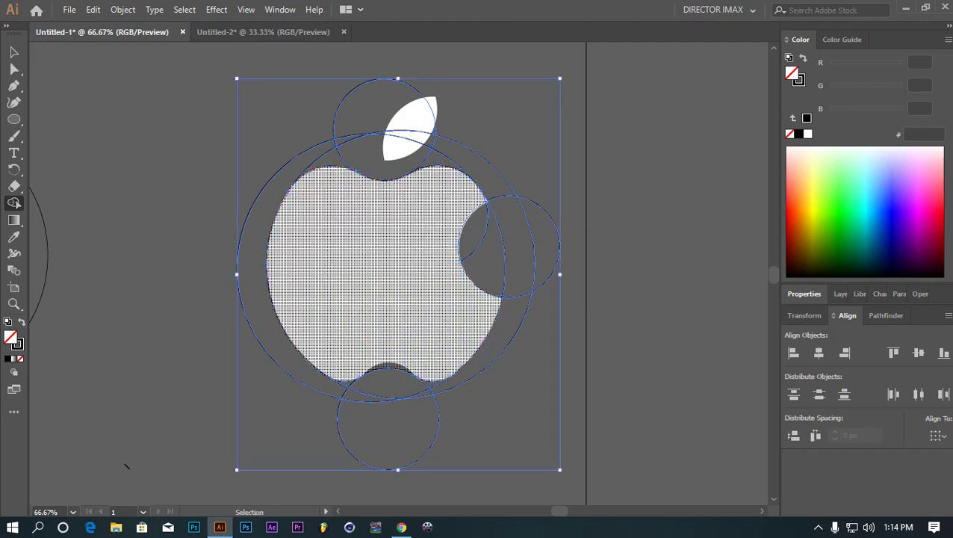
pyautogui.hotkey('ctrl', '+')
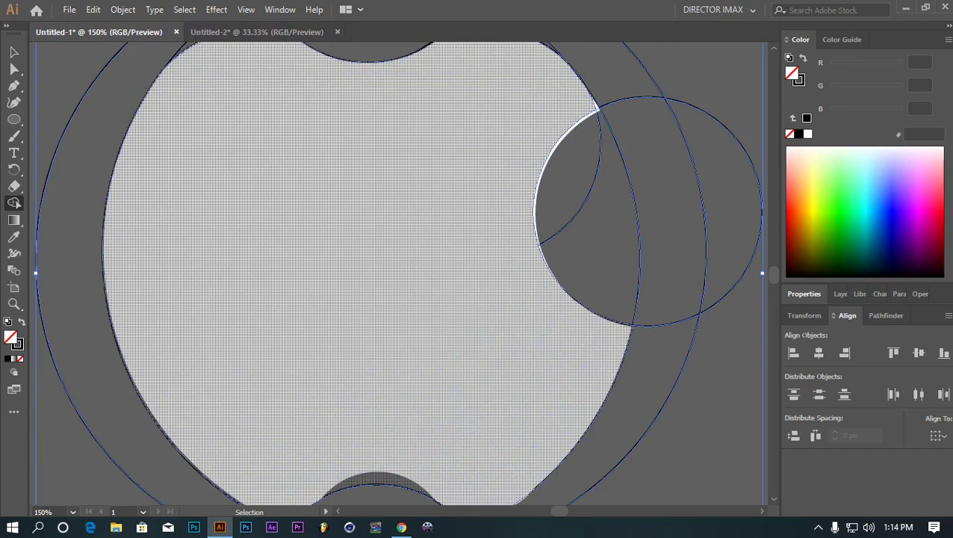
pyautogui.hotkey('ctrl', '-')
# Merge the highlighted body and delete the bite circle's leftover arcs.
pyautogui.hotkey('ctrl', '=')
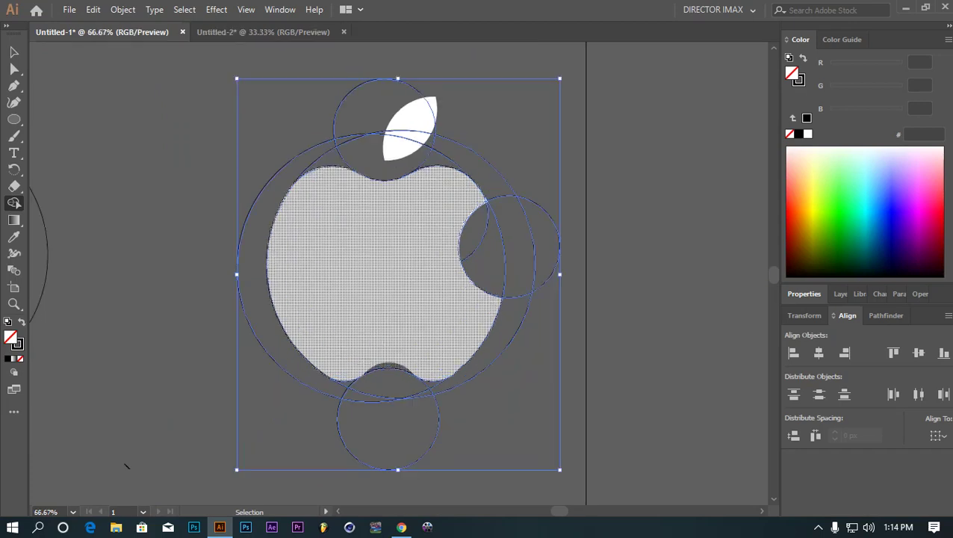
pyautogui.click(470, 202)
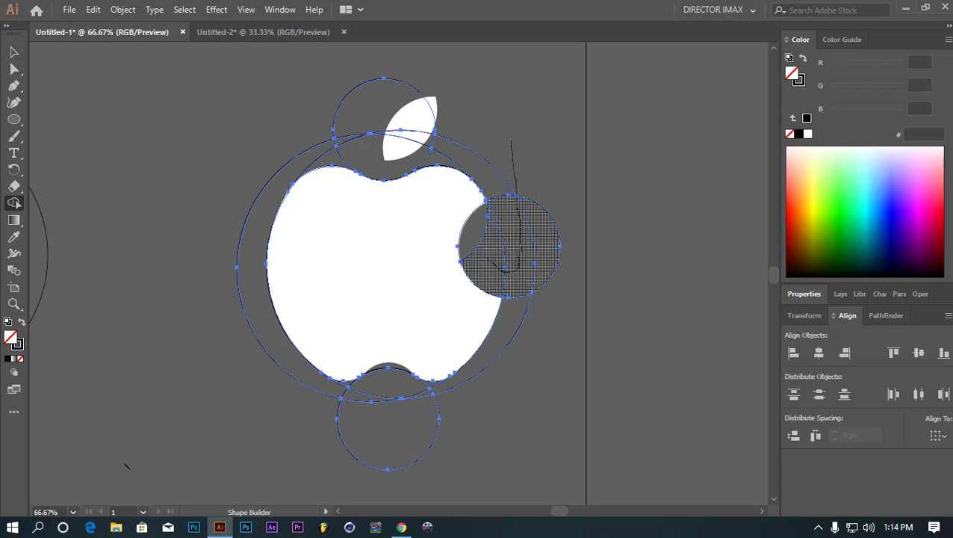
pyautogui.moveTo(545, 246); pyautogui.dragTo(470, 224)
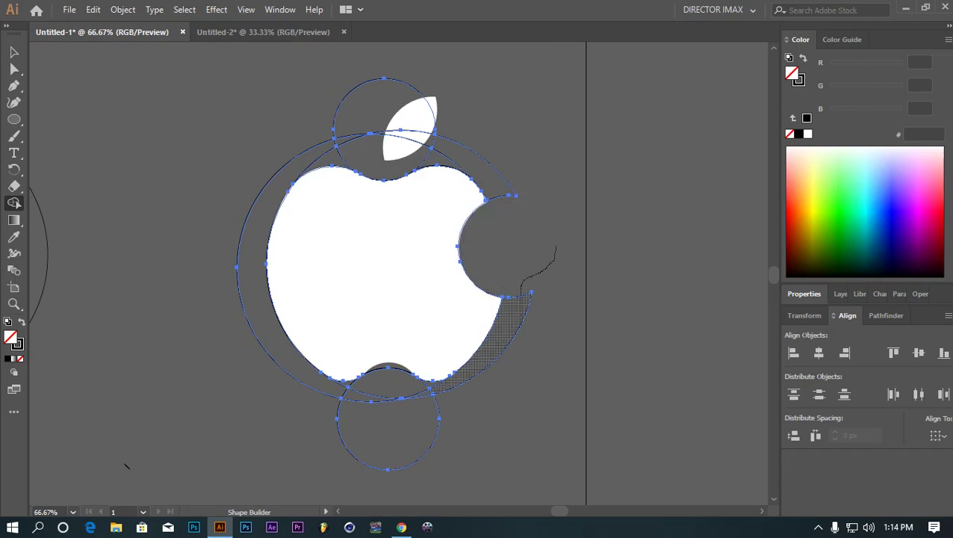
pyautogui.moveTo(553, 250)
pyautogui.mouseDown()
pyautogui.moveTo(500, 351)
pyautogui.moveTo(431, 392)
pyautogui.moveTo(426, 381)
pyautogui.moveTo(387, 399)
pyautogui.mouseUp()
# Delete the bottom notch, left crescent and circle pieces around the leaf, then deselect.
pyautogui.moveTo(252, 275); pyautogui.dragTo(345, 382)
pyautogui.keyDown('alt'); pyautogui.click(345, 159); pyautogui.keyUp('alt')
pyautogui.keyDown('alt'); pyautogui.click(482, 178); pyautogui.keyUp('alt')
pyautogui.moveTo(456, 142)
pyautogui.mouseDown()
pyautogui.moveTo(396, 138)
pyautogui.moveTo(416, 112)
pyautogui.mouseUp()
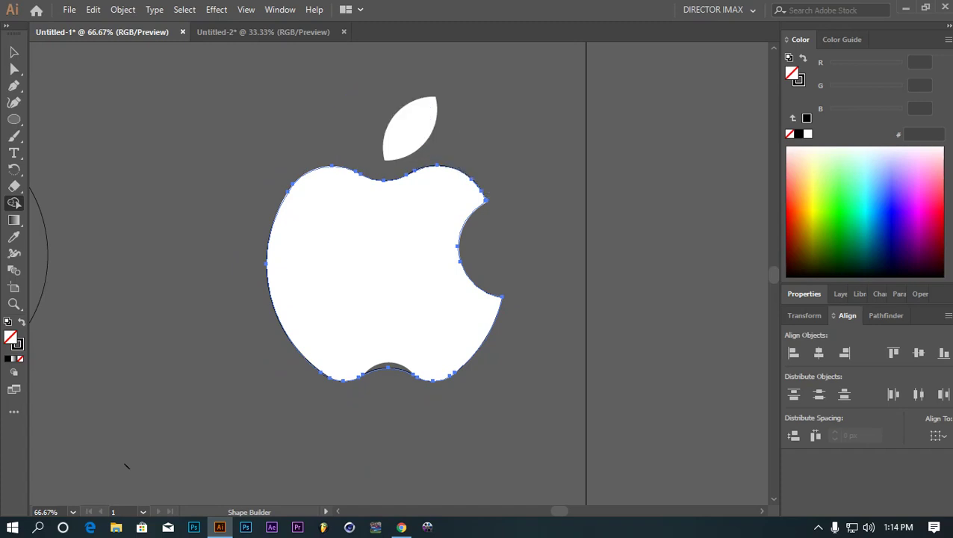
pyautogui.press('v')
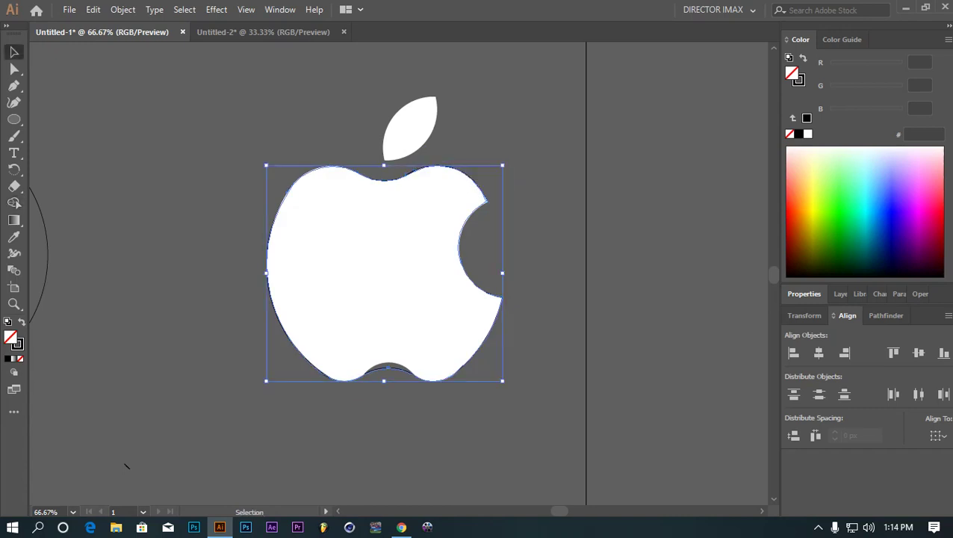
pyautogui.click(127, 465)
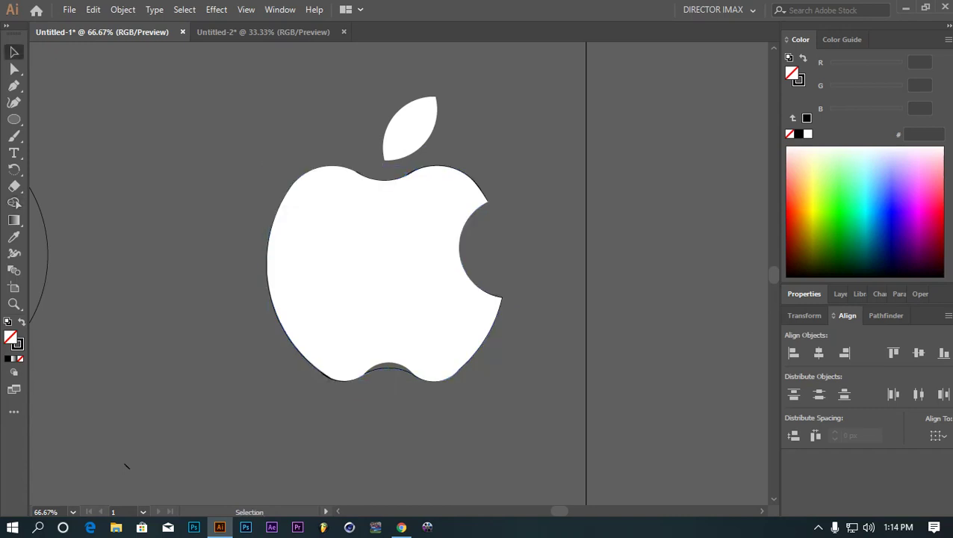
pyautogui.press('a')
pyautogui.hotkey('ctrl', '1')
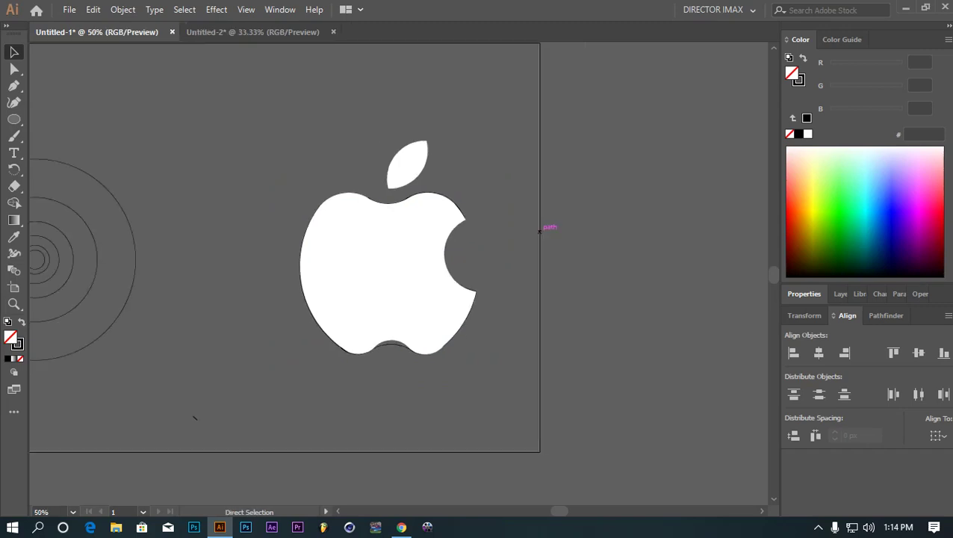
pyautogui.press('v')
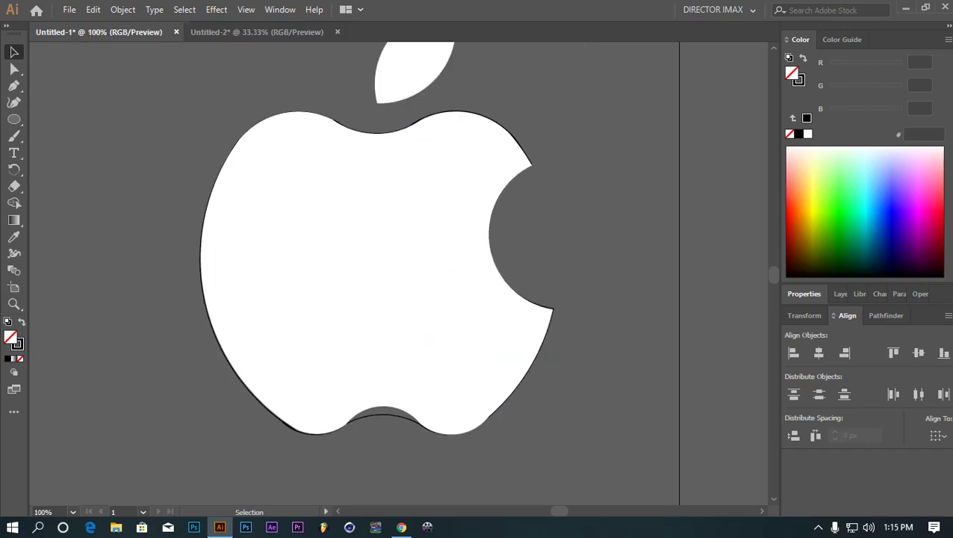
pyautogui.hotkey('ctrl', '-')
pyautogui.hotkey('ctrl', '-')
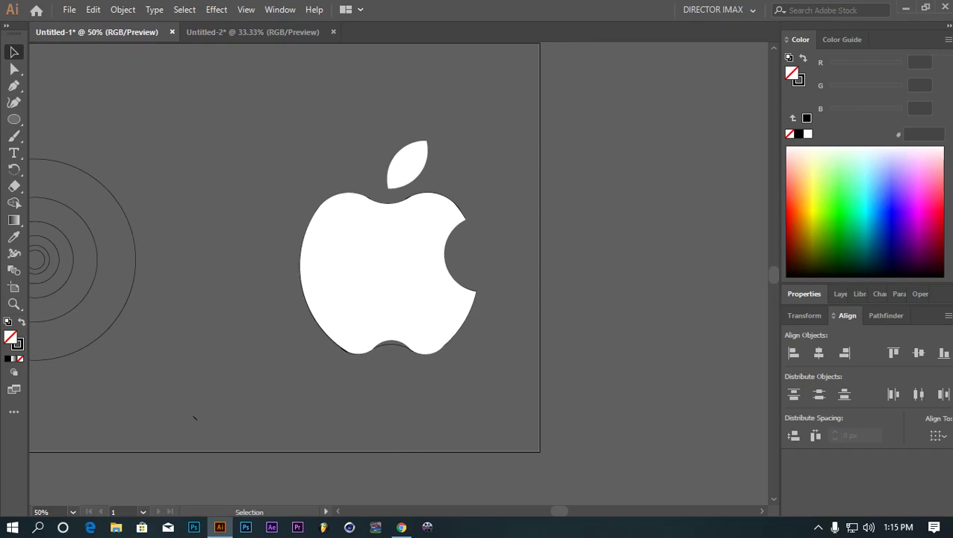
pyautogui.hotkey('ctrl', '+')
pyautogui.hotkey('ctrl', '+')
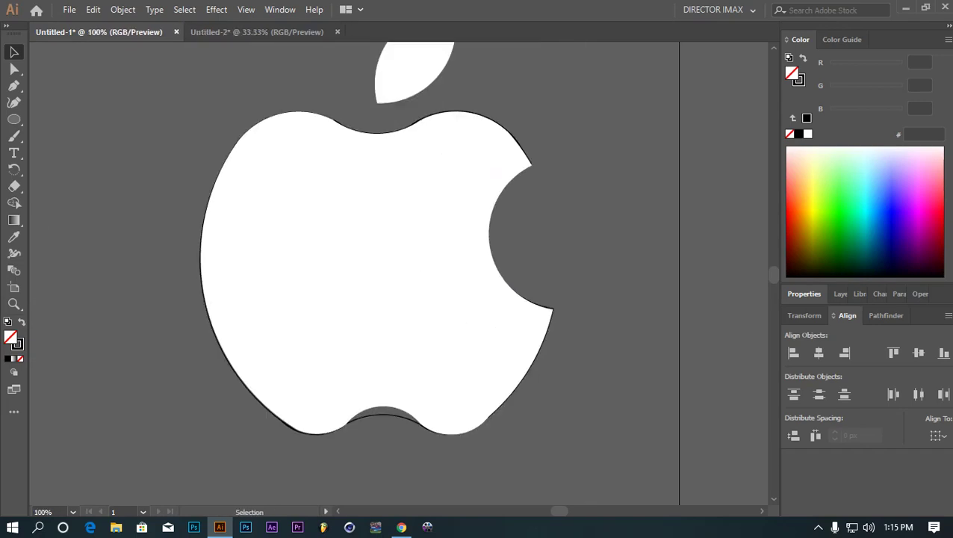
pyautogui.scroll(3, 377, 272)
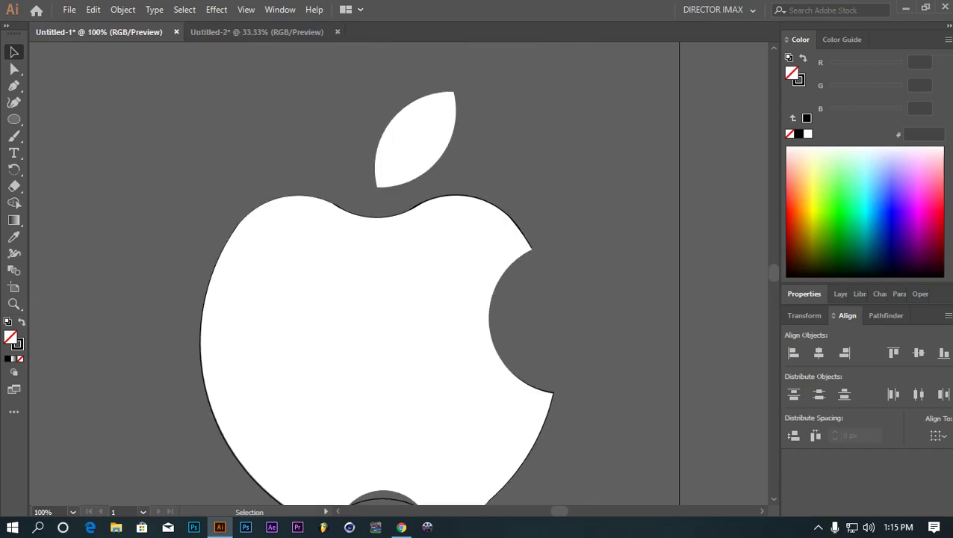
pyautogui.moveTo(329, 299)
pyautogui.mouseDown()
pyautogui.moveTo(374, 299)
pyautogui.moveTo(573, 232)
pyautogui.moveTo(692, 211)
pyautogui.mouseUp()
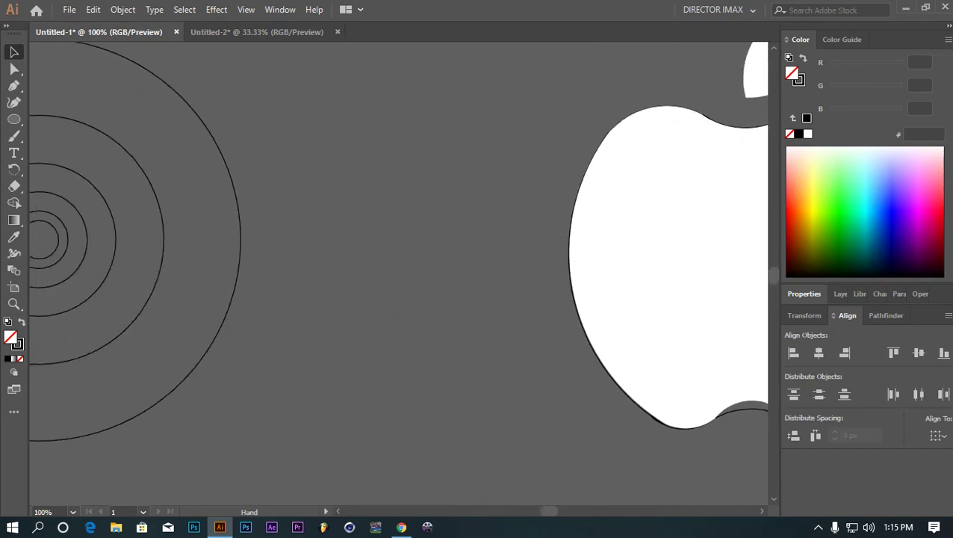
pyautogui.hotkey('ctrl', '-')
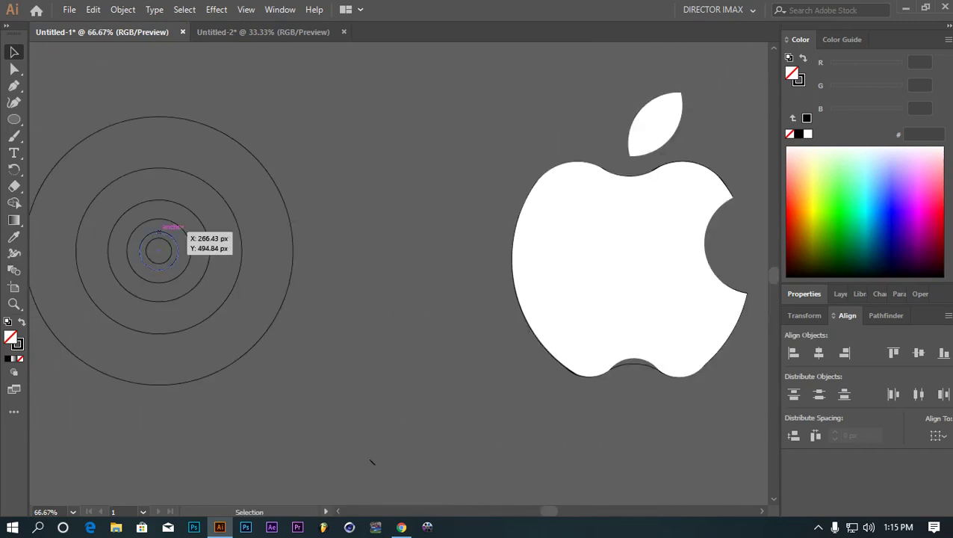
# Move two circles from the concentric set so they overlap above the apple's top.
pyautogui.click(195, 217)
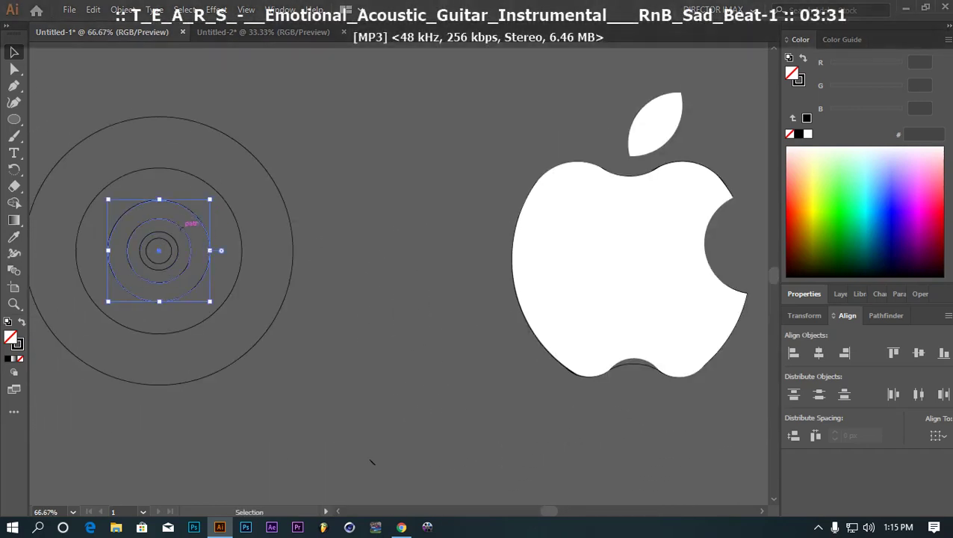
pyautogui.moveTo(159, 250); pyautogui.dragTo(637, 105)
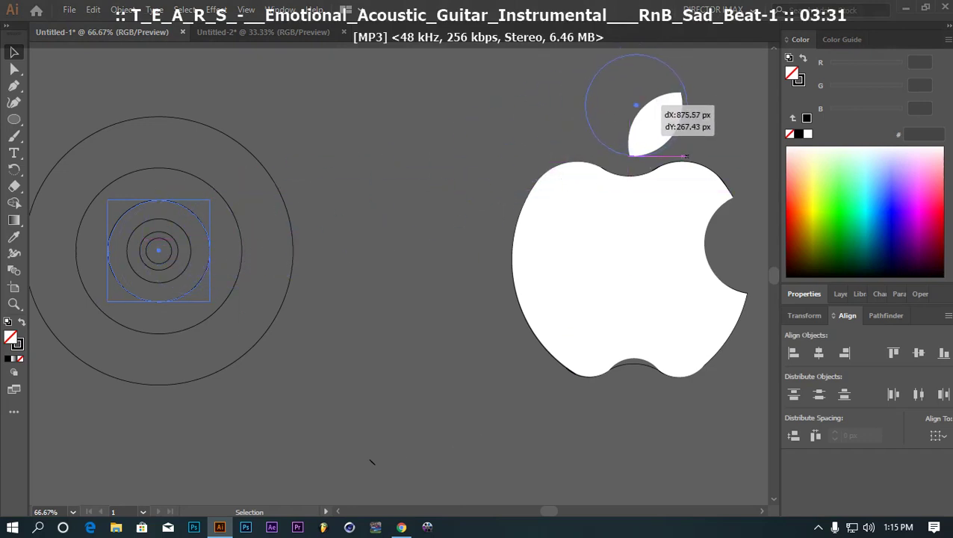
pyautogui.moveTo(637, 106); pyautogui.dragTo(631, 106)
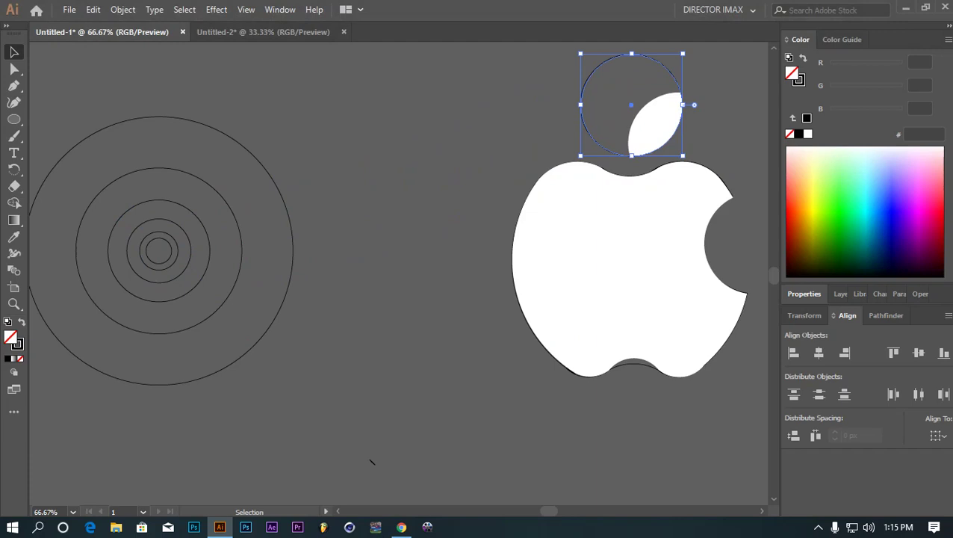
pyautogui.click(194, 212)
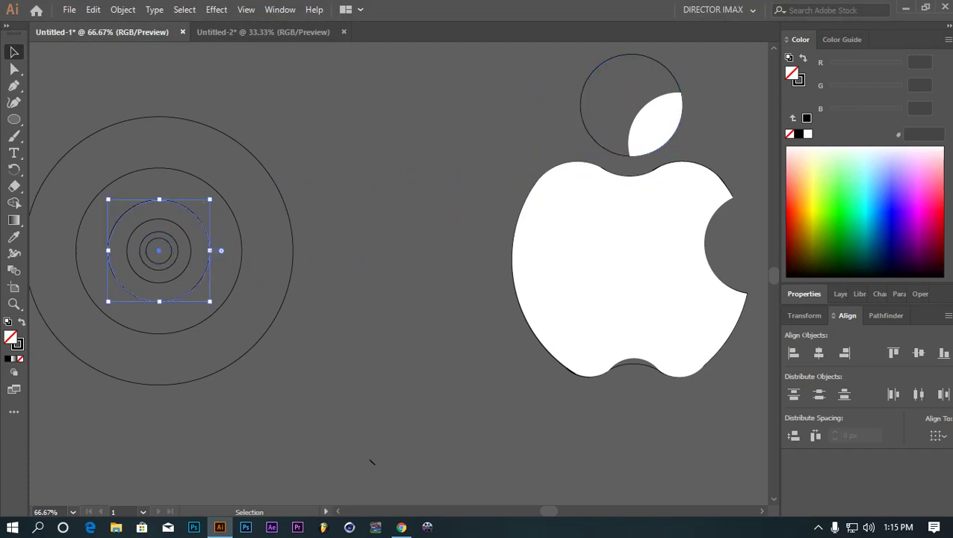
pyautogui.moveTo(210, 299); pyautogui.dragTo(721, 185)
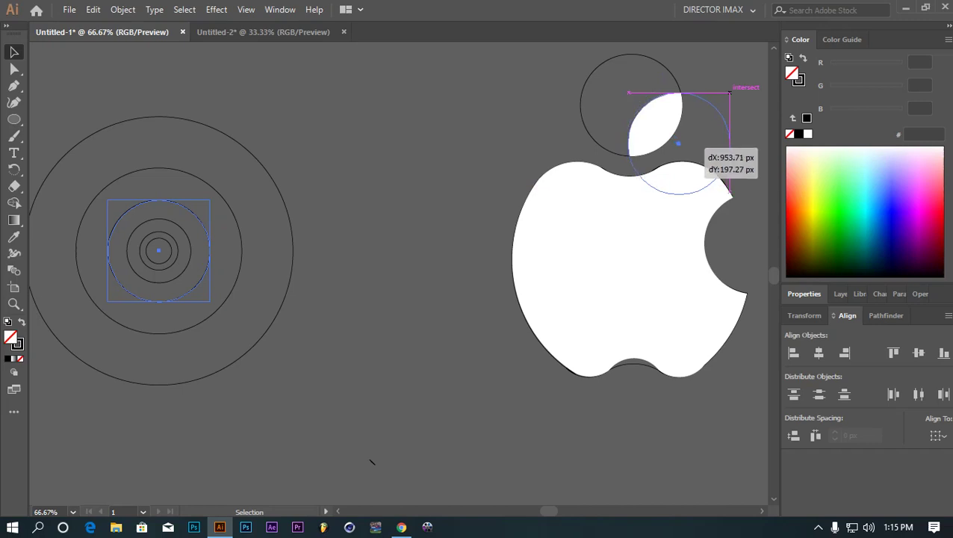
pyautogui.moveTo(721, 186); pyautogui.dragTo(729, 191)
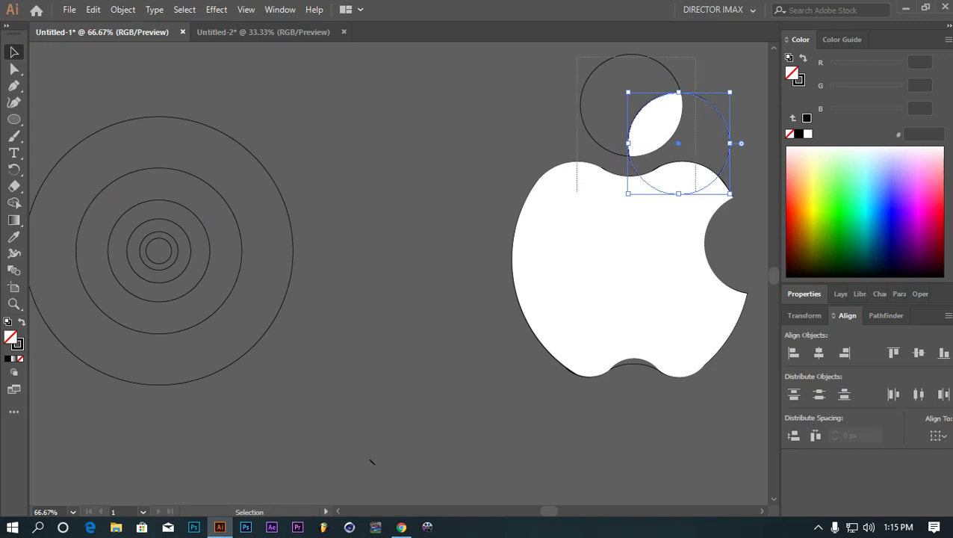
# Shape-build the two circles down to their overlapping leaf lens, deleting the outer parts.
pyautogui.moveTo(691, 57)
pyautogui.mouseDown()
pyautogui.moveTo(699, 334)
pyautogui.moveTo(702, 151)
pyautogui.mouseUp()
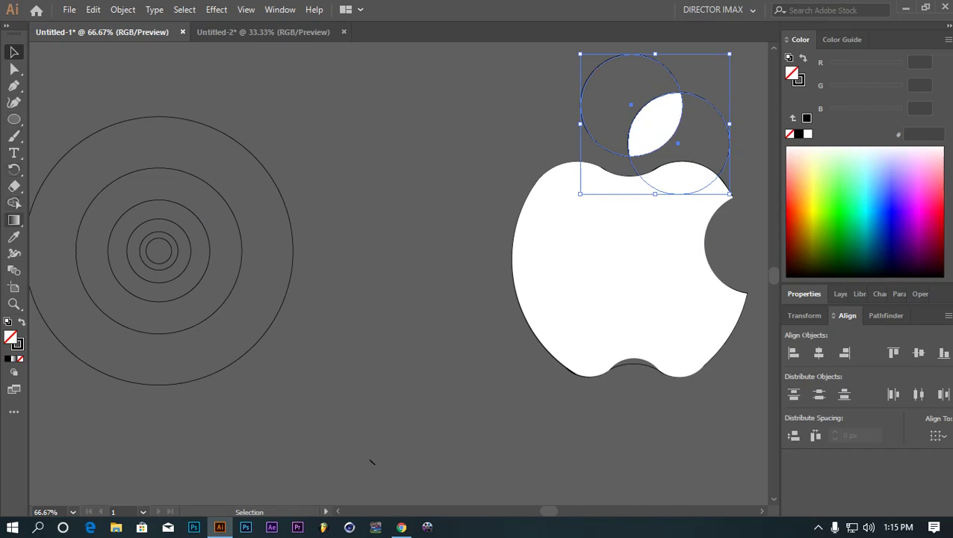
pyautogui.hotkey('shift', 'm')
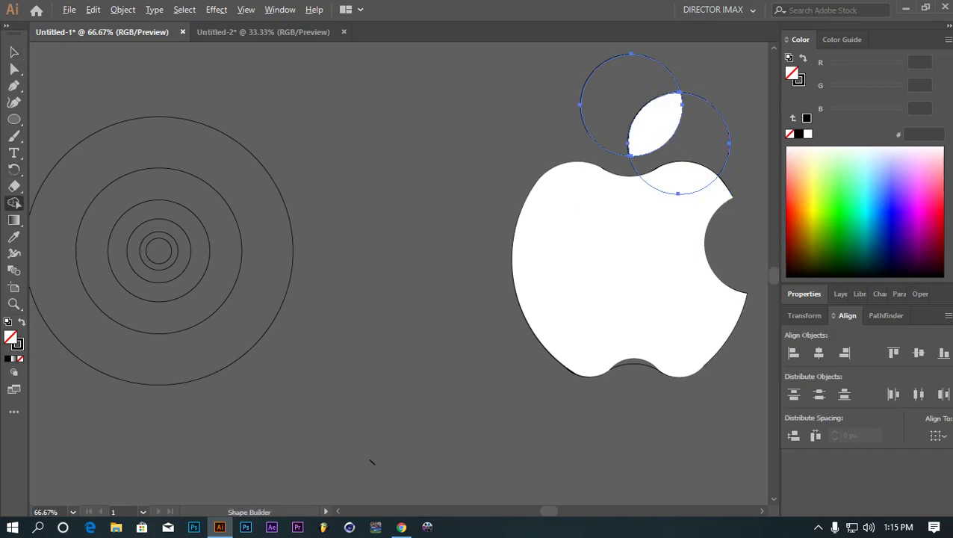
pyautogui.keyDown('alt'); pyautogui.click(609, 89); pyautogui.keyUp('alt')
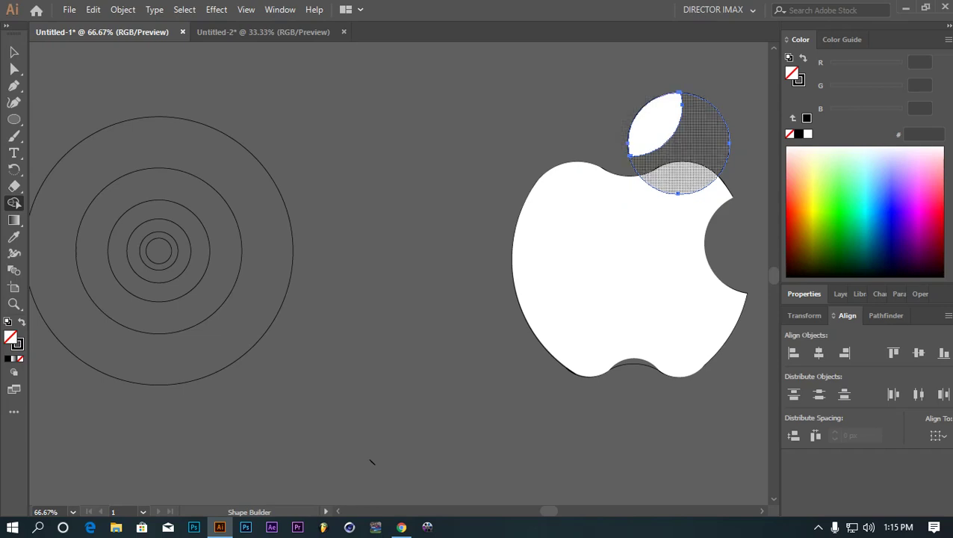
pyautogui.moveTo(747, 89); pyautogui.dragTo(713, 139)
pyautogui.press('v')
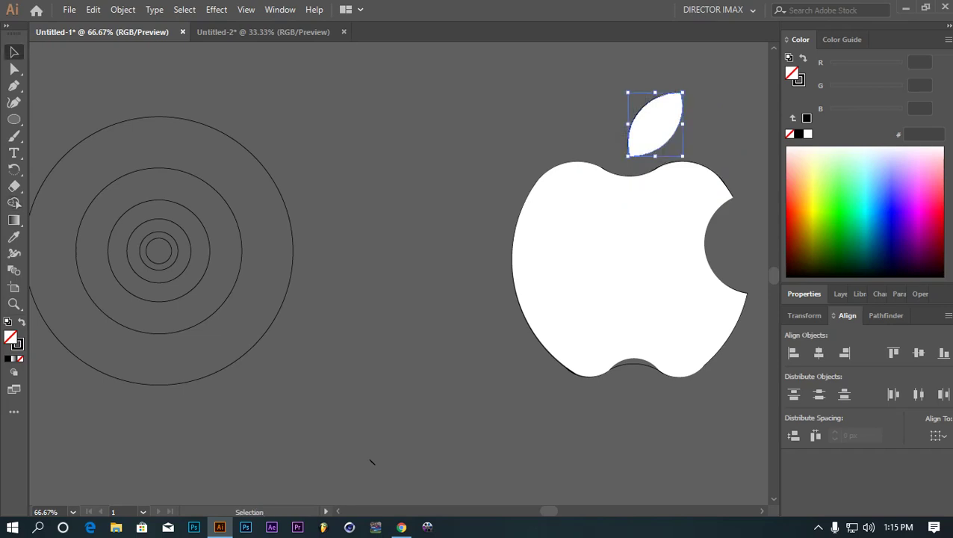
pyautogui.click(371, 462)
# Unlock all locked objects in the artwork.
pyautogui.hotkey('ctrl', '-')
pyautogui.hotkey('ctrl', '-')
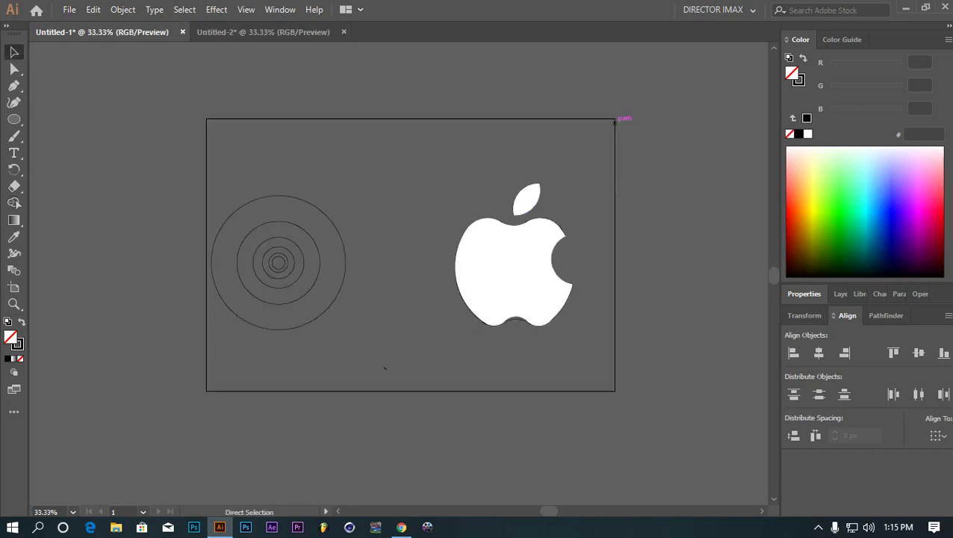
pyautogui.hotkey('ctrl', '-')
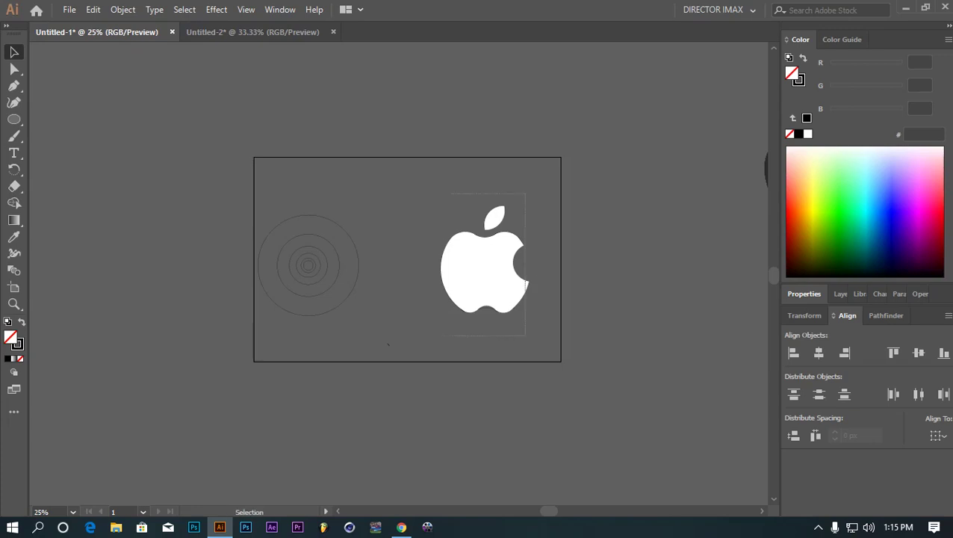
pyautogui.moveTo(451, 194); pyautogui.dragTo(525, 335)
pyautogui.moveTo(484, 267)
pyautogui.mouseDown()
pyautogui.moveTo(424, 326)
pyautogui.moveTo(440, 334)
pyautogui.mouseUp()
pyautogui.click(441, 334)
pyautogui.click(122, 9)
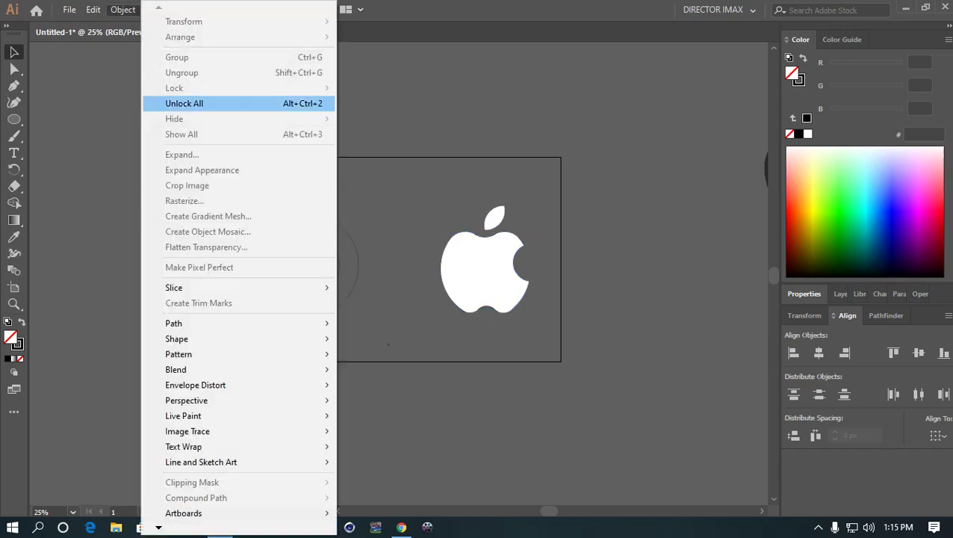
pyautogui.click(194, 103)
pyautogui.hotkey('ctrl', 'shift', 'a')
# Move the white apple body and leaf to the right of the artboard.
pyautogui.click(484, 276)
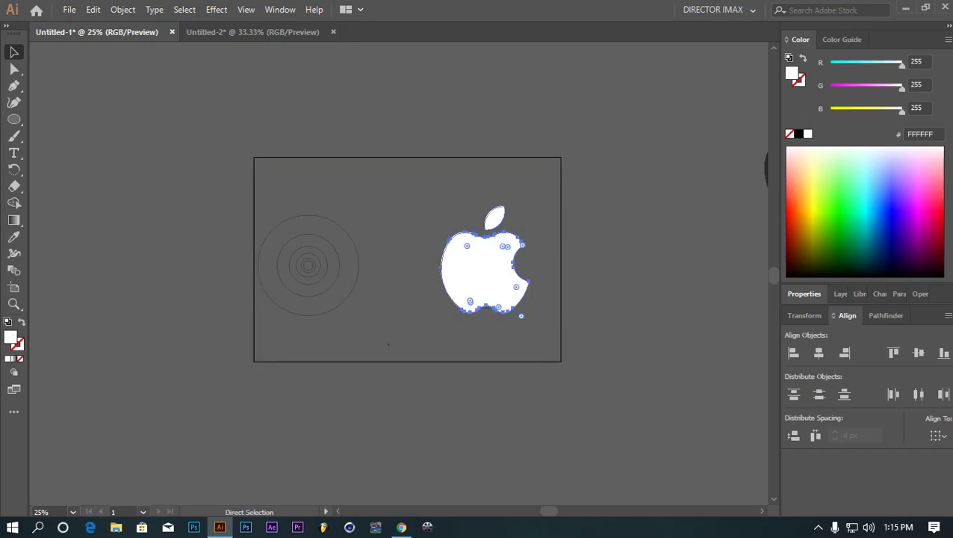
pyautogui.keyDown('shift'); pyautogui.click(494, 218); pyautogui.keyUp('shift')
pyautogui.moveTo(485, 262); pyautogui.dragTo(671, 267)
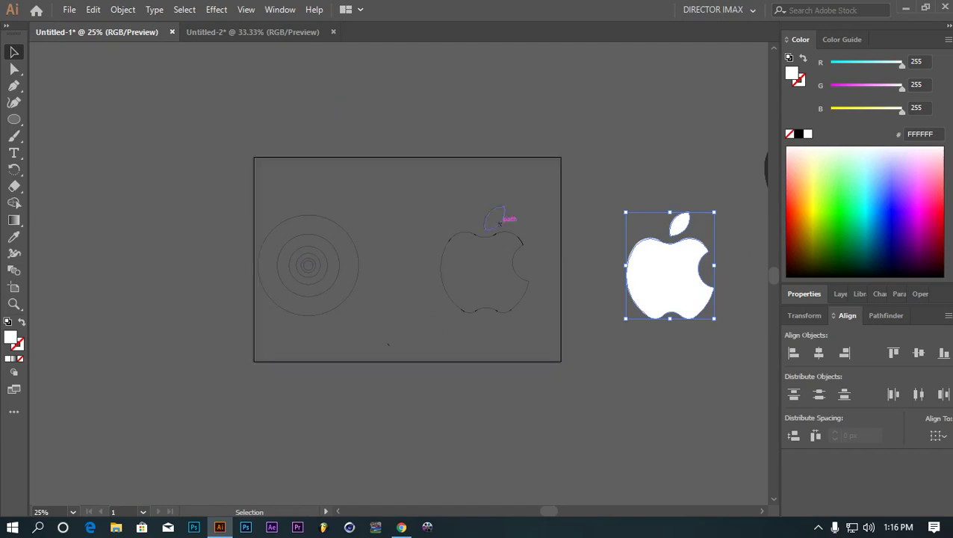
# Lock the grey background rectangle with Object > Lock > Selection.
pyautogui.click(407, 329)
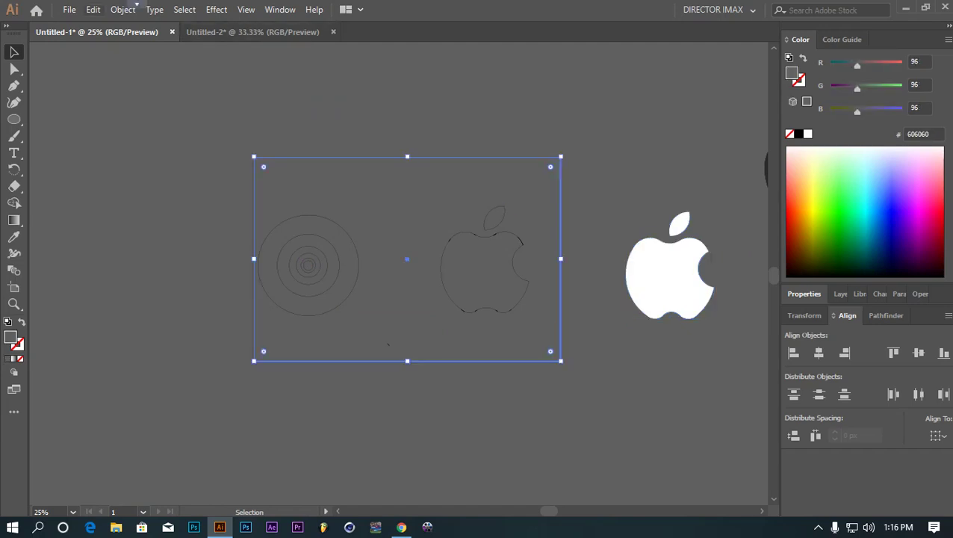
pyautogui.click(122, 9)
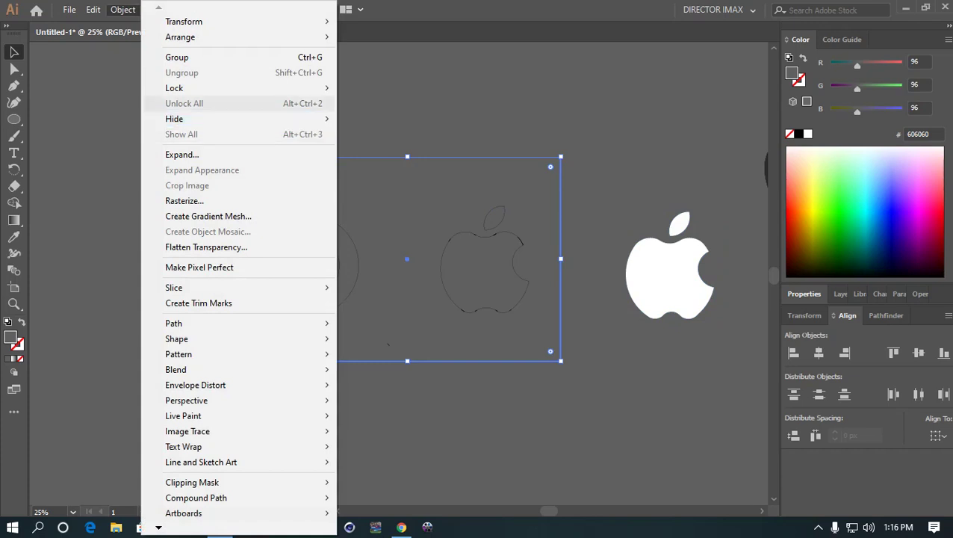
pyautogui.click(366, 88)
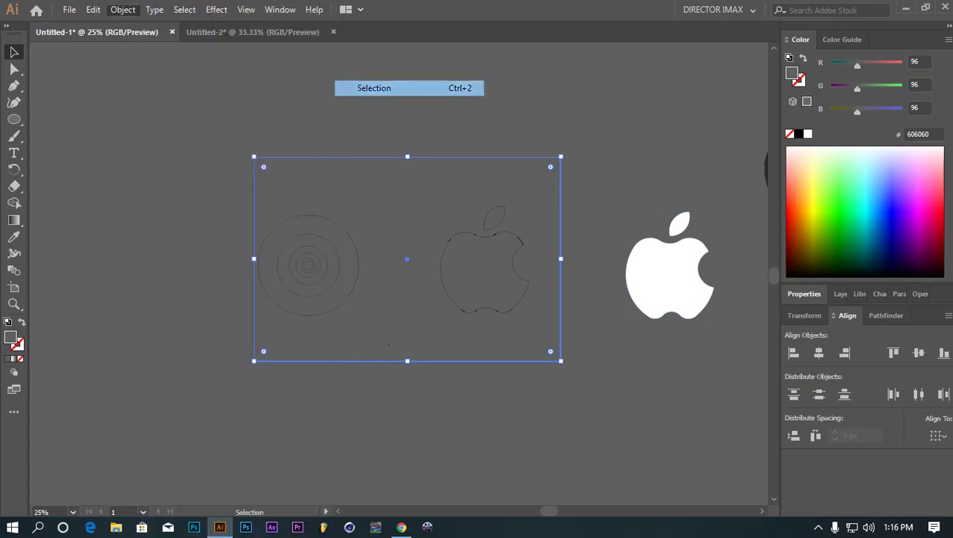
# Zoom in and select the outline apple on the artboard.
pyautogui.hotkey('ctrl', '=')
pyautogui.hotkey('ctrl', '=')
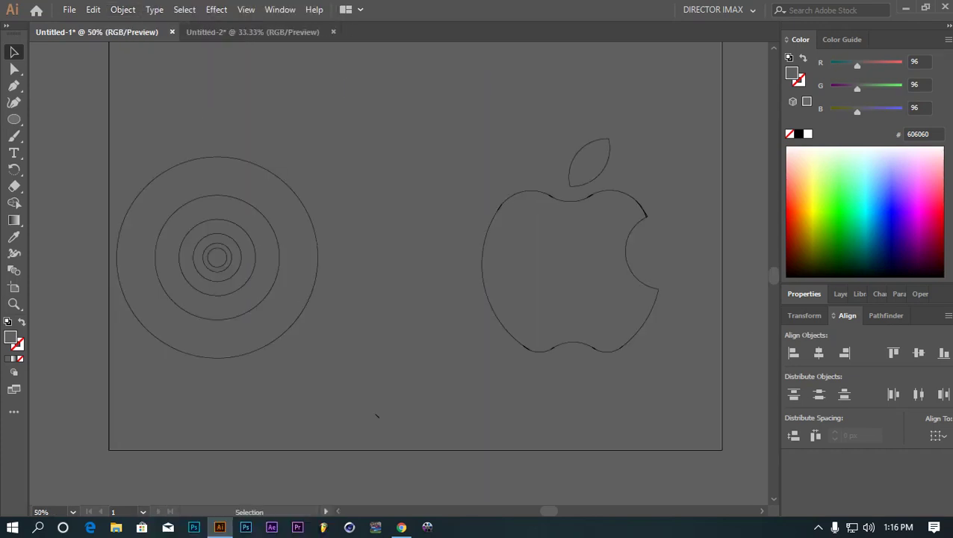
pyautogui.moveTo(377, 415); pyautogui.dragTo(271, 393)
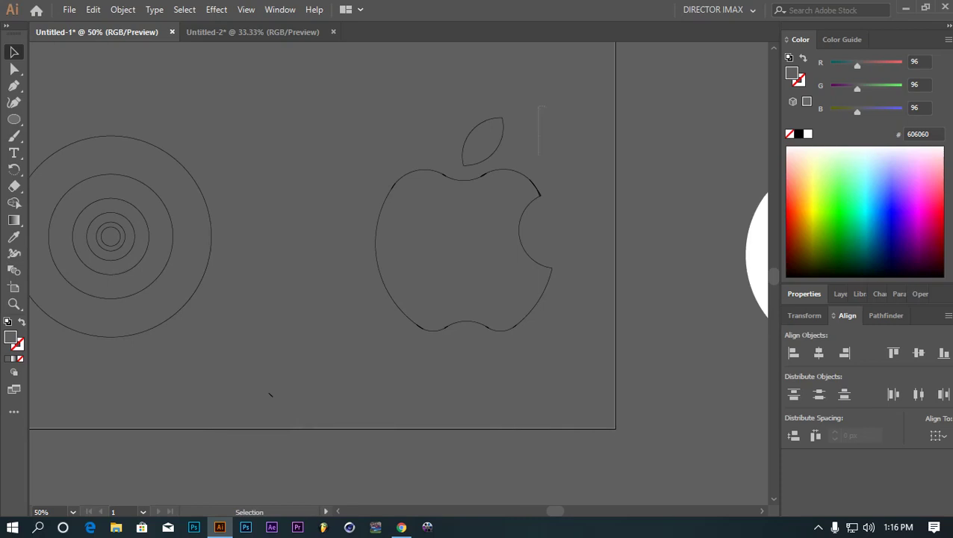
pyautogui.moveTo(538, 156); pyautogui.dragTo(394, 349)
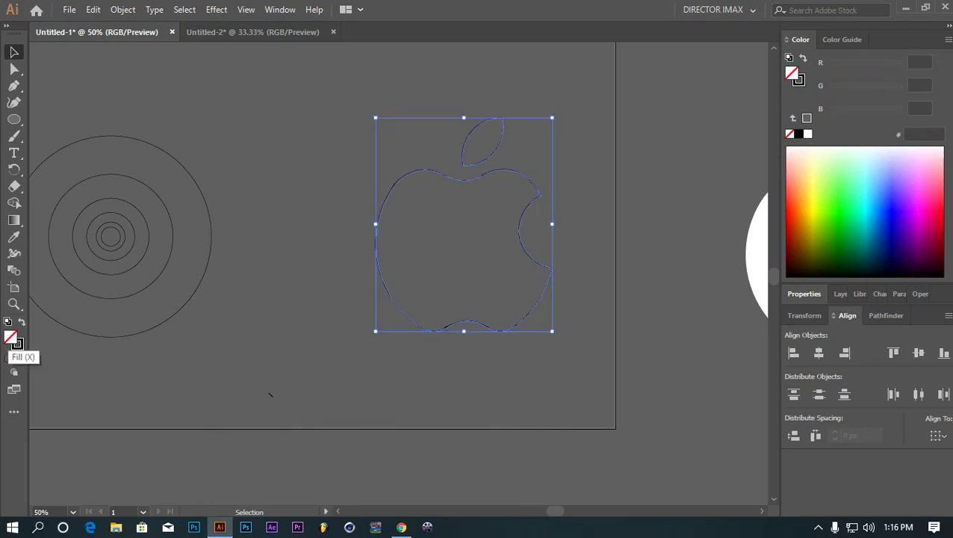
# Fill the on-artboard apple and leaf with white FFFFFF and set the stroke to None.
pyautogui.click(9, 359)
pyautogui.doubleClick(11, 337)
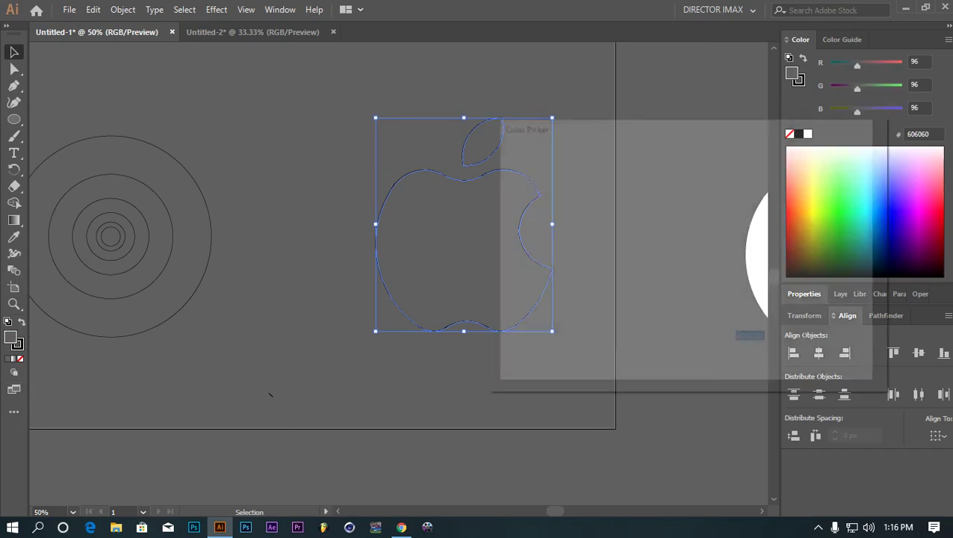
pyautogui.write('ffffff')
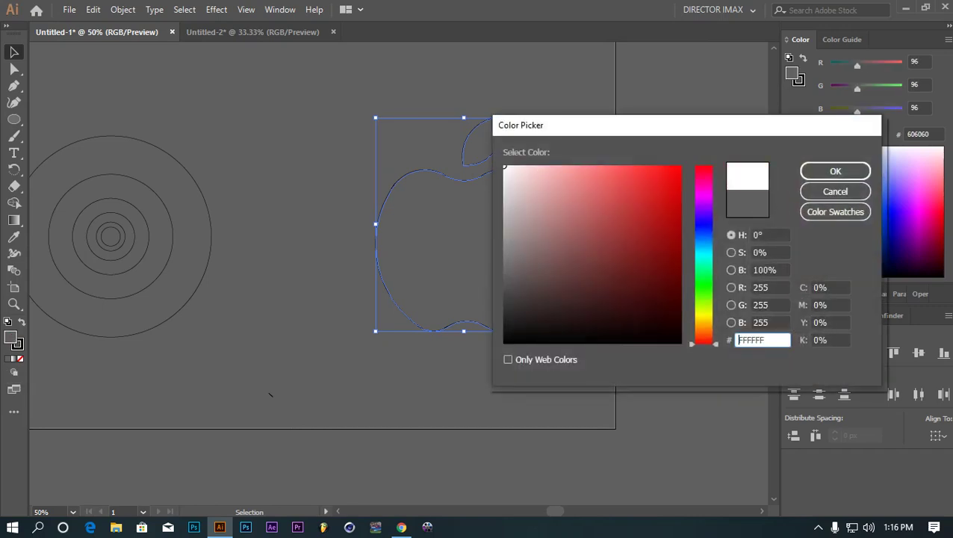
pyautogui.press('Return')
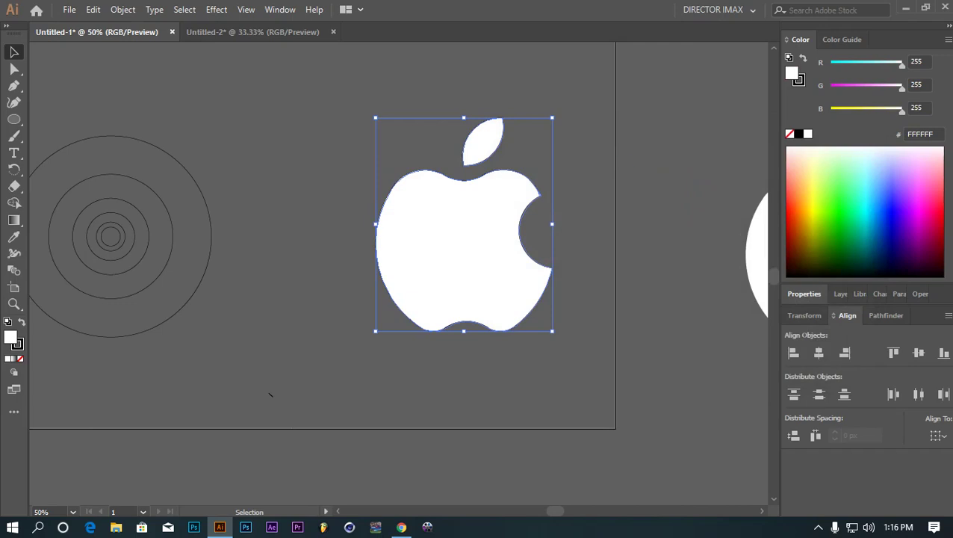
pyautogui.click(22, 321)
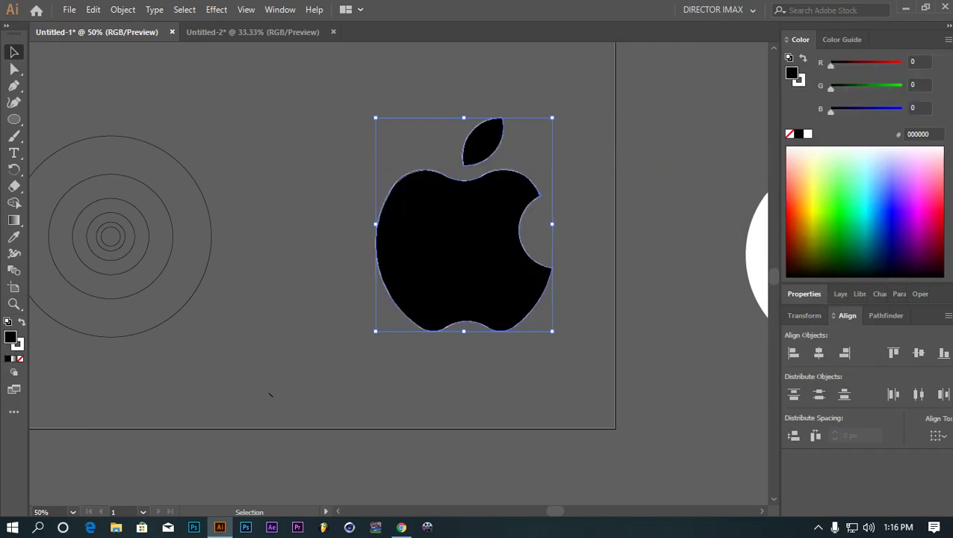
pyautogui.click(22, 321)
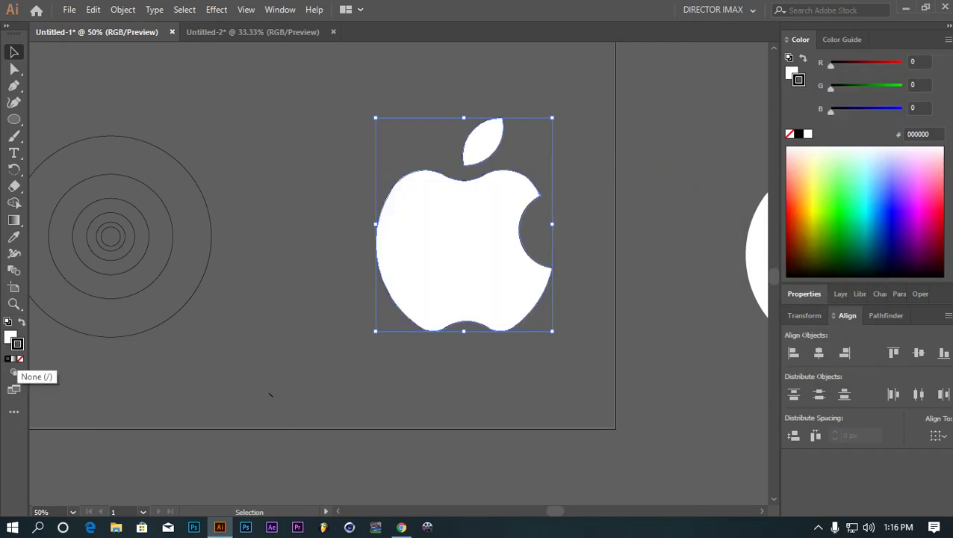
pyautogui.click(20, 358)
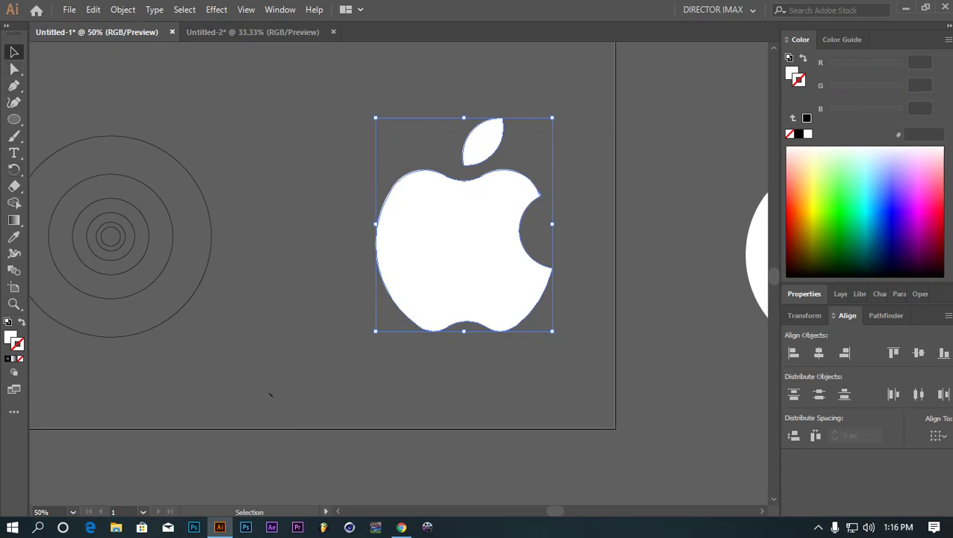
pyautogui.click(270, 394)
pyautogui.hotkey('ctrl', '-')
pyautogui.hotkey('ctrl', '-')
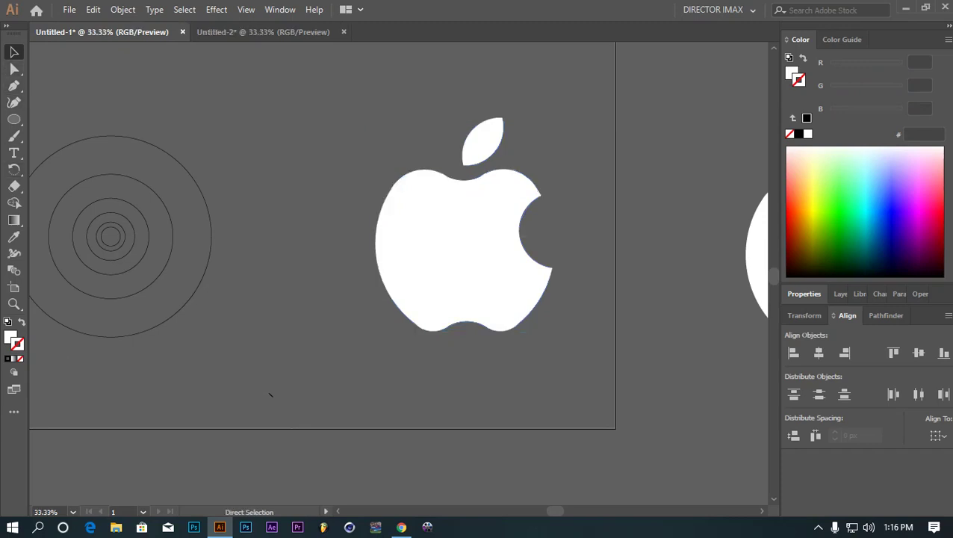
pyautogui.hotkey('ctrl', '+')
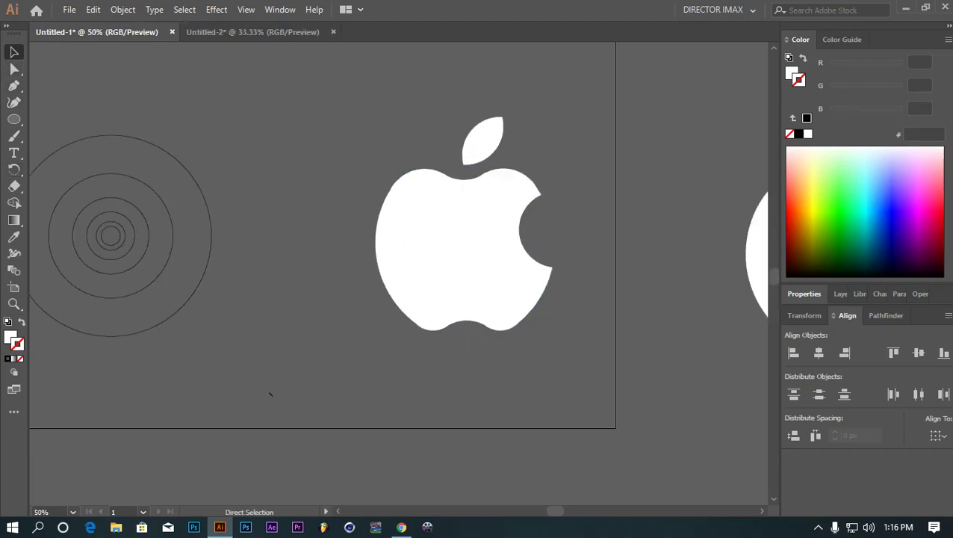
pyautogui.hotkey('ctrl', '-')
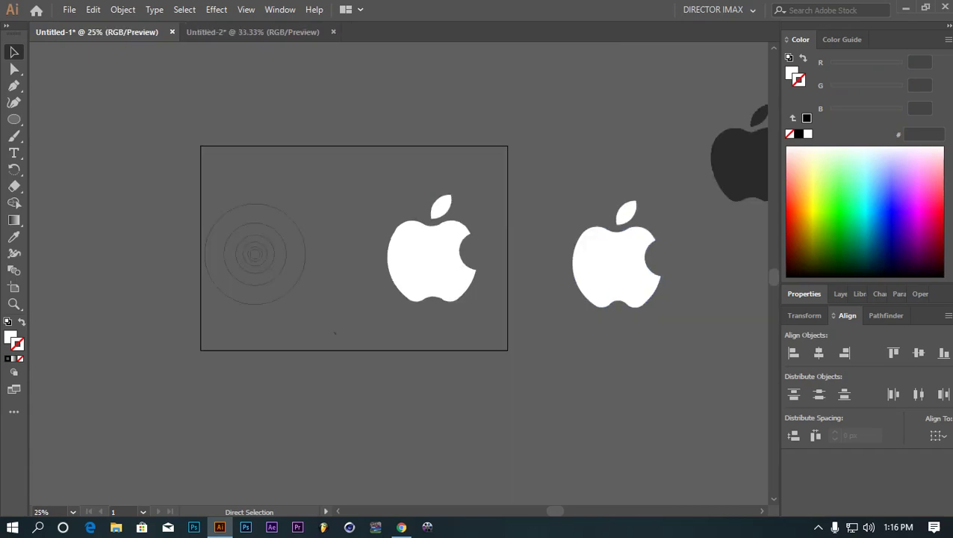
pyautogui.hotkey('ctrl', '+')
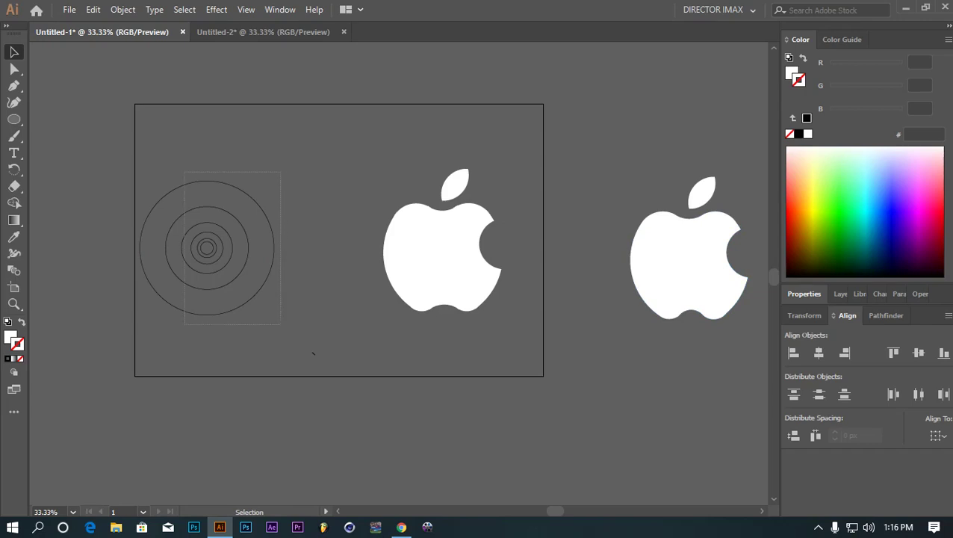
pyautogui.moveTo(280, 173); pyautogui.dragTo(147, 224)
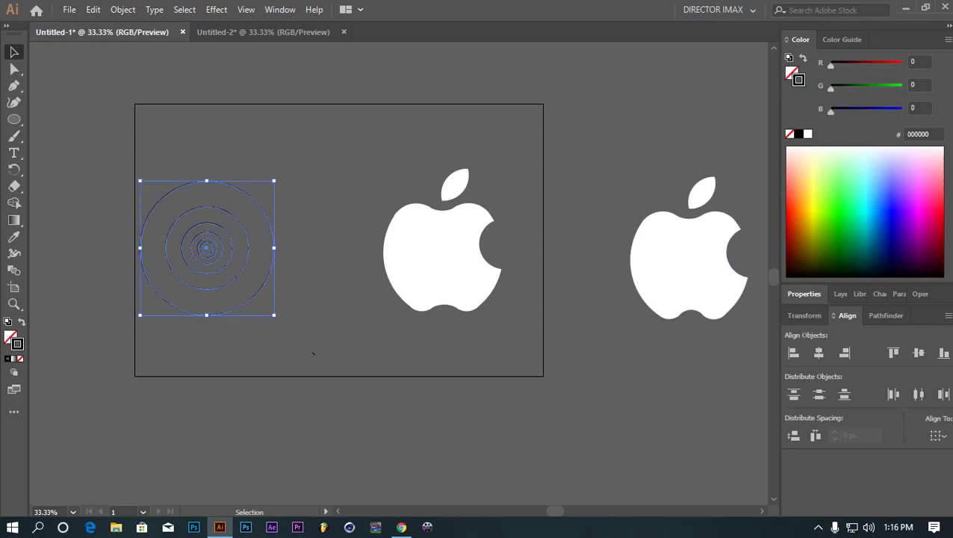
pyautogui.moveTo(448, 336); pyautogui.dragTo(512, 349)
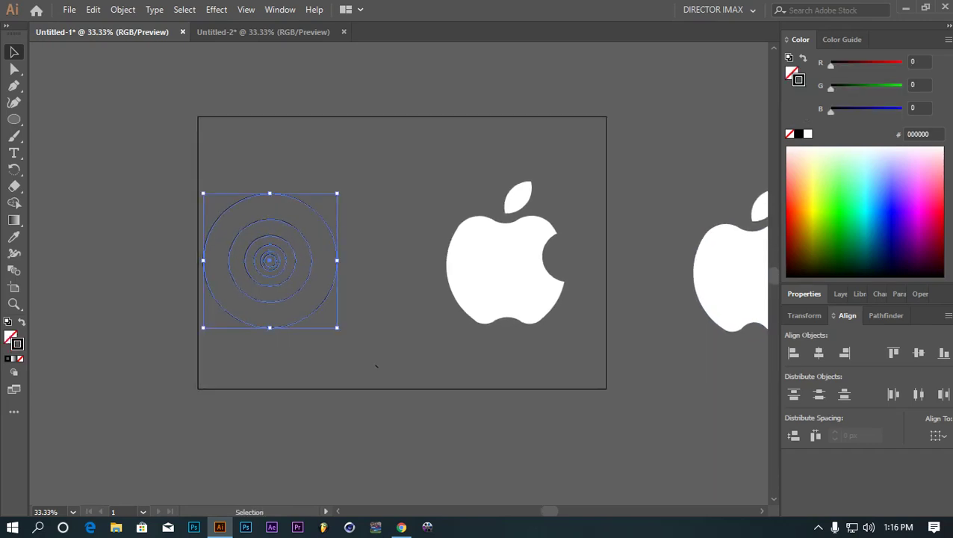